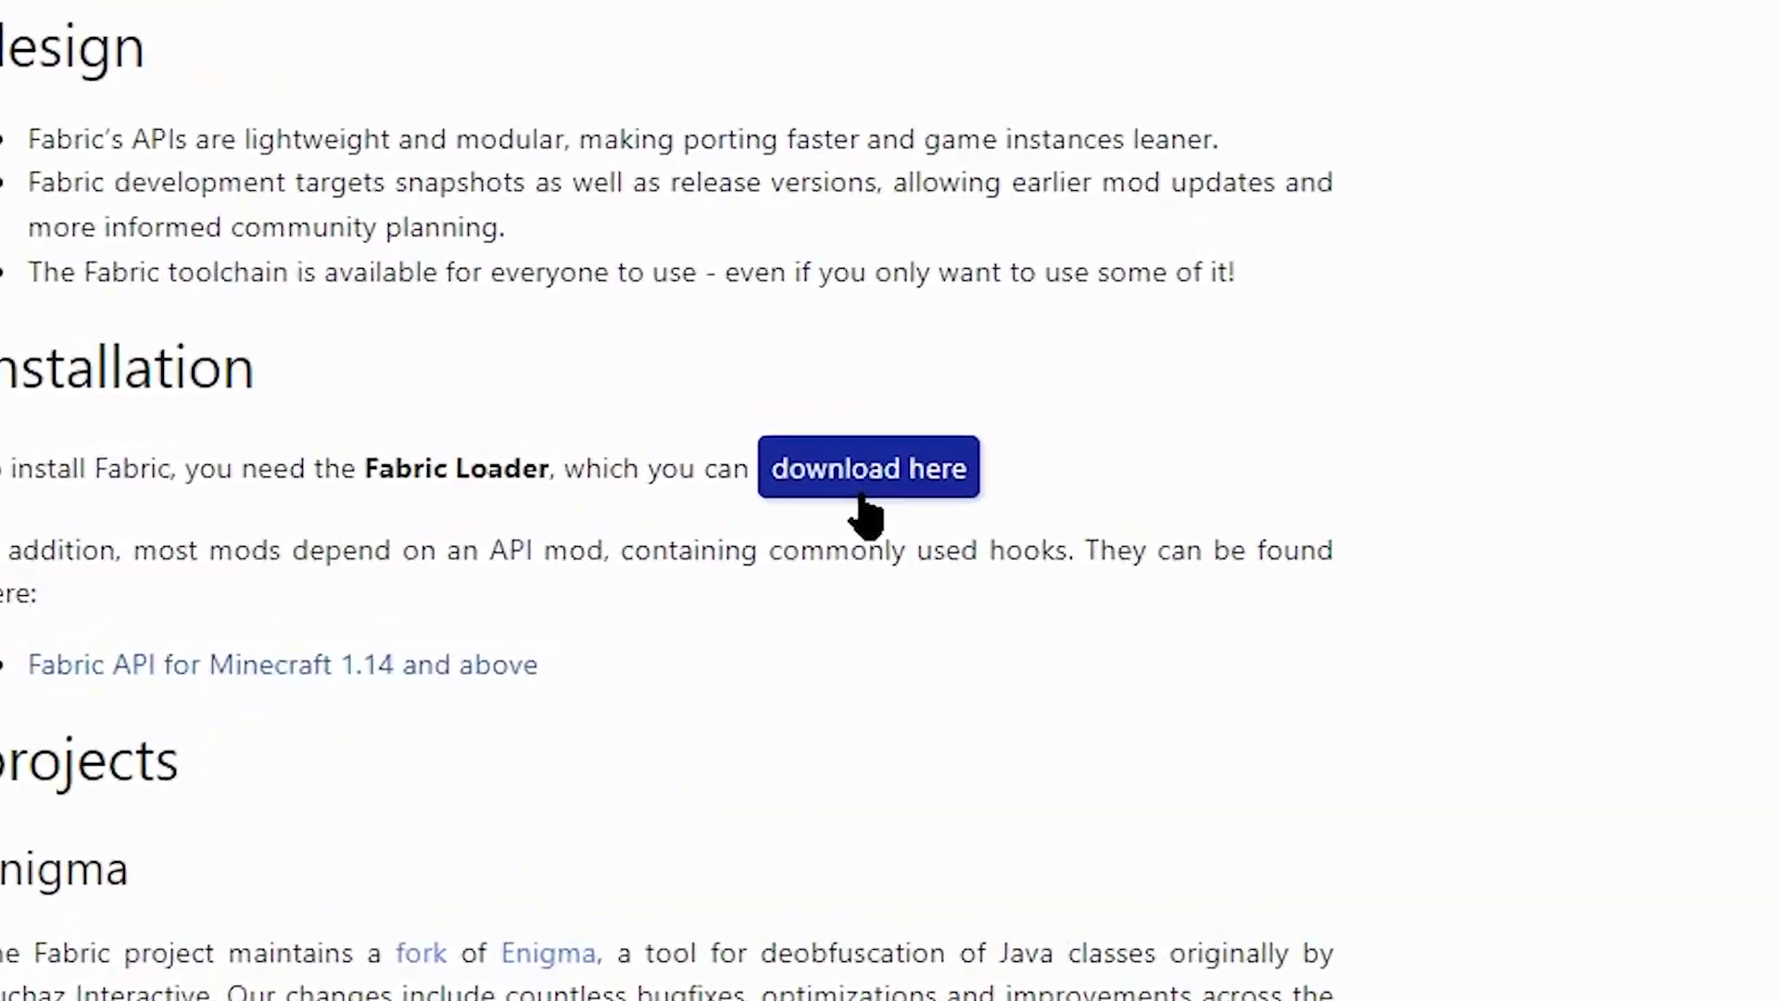
# Step: Download the Fabric installer for Windows and save it to Downloads
pyautogui.click(996, 435)
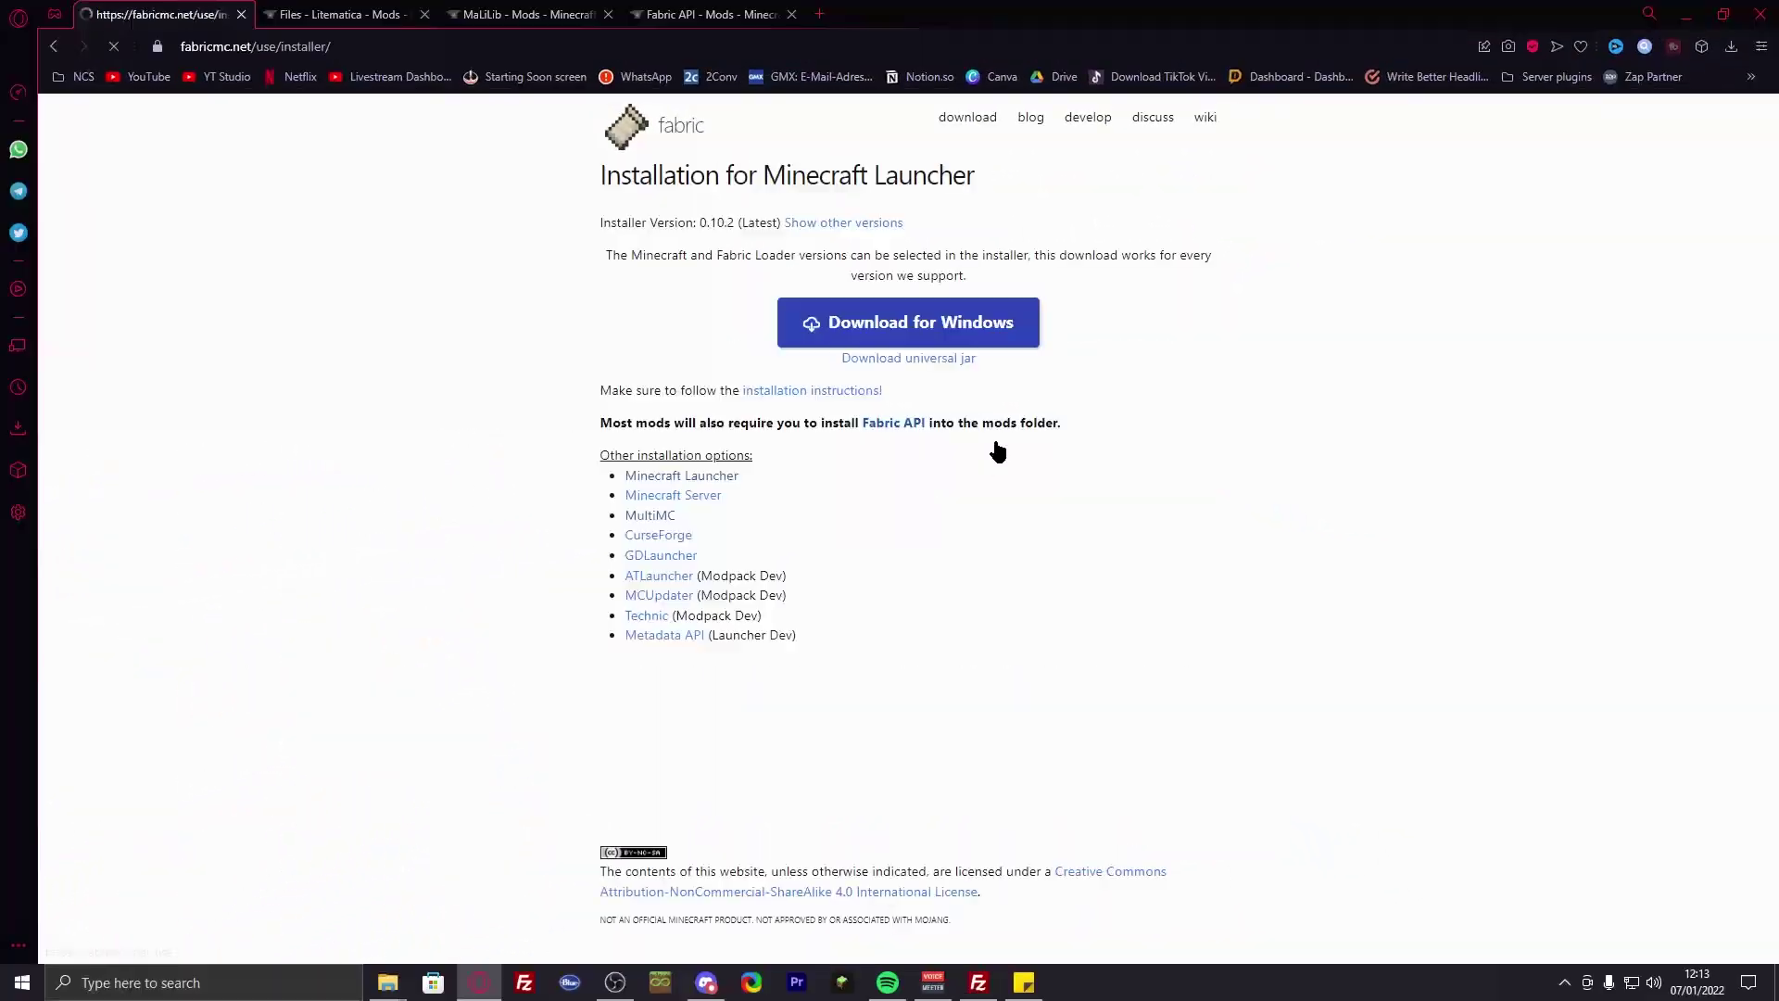
pyautogui.click(1019, 310)
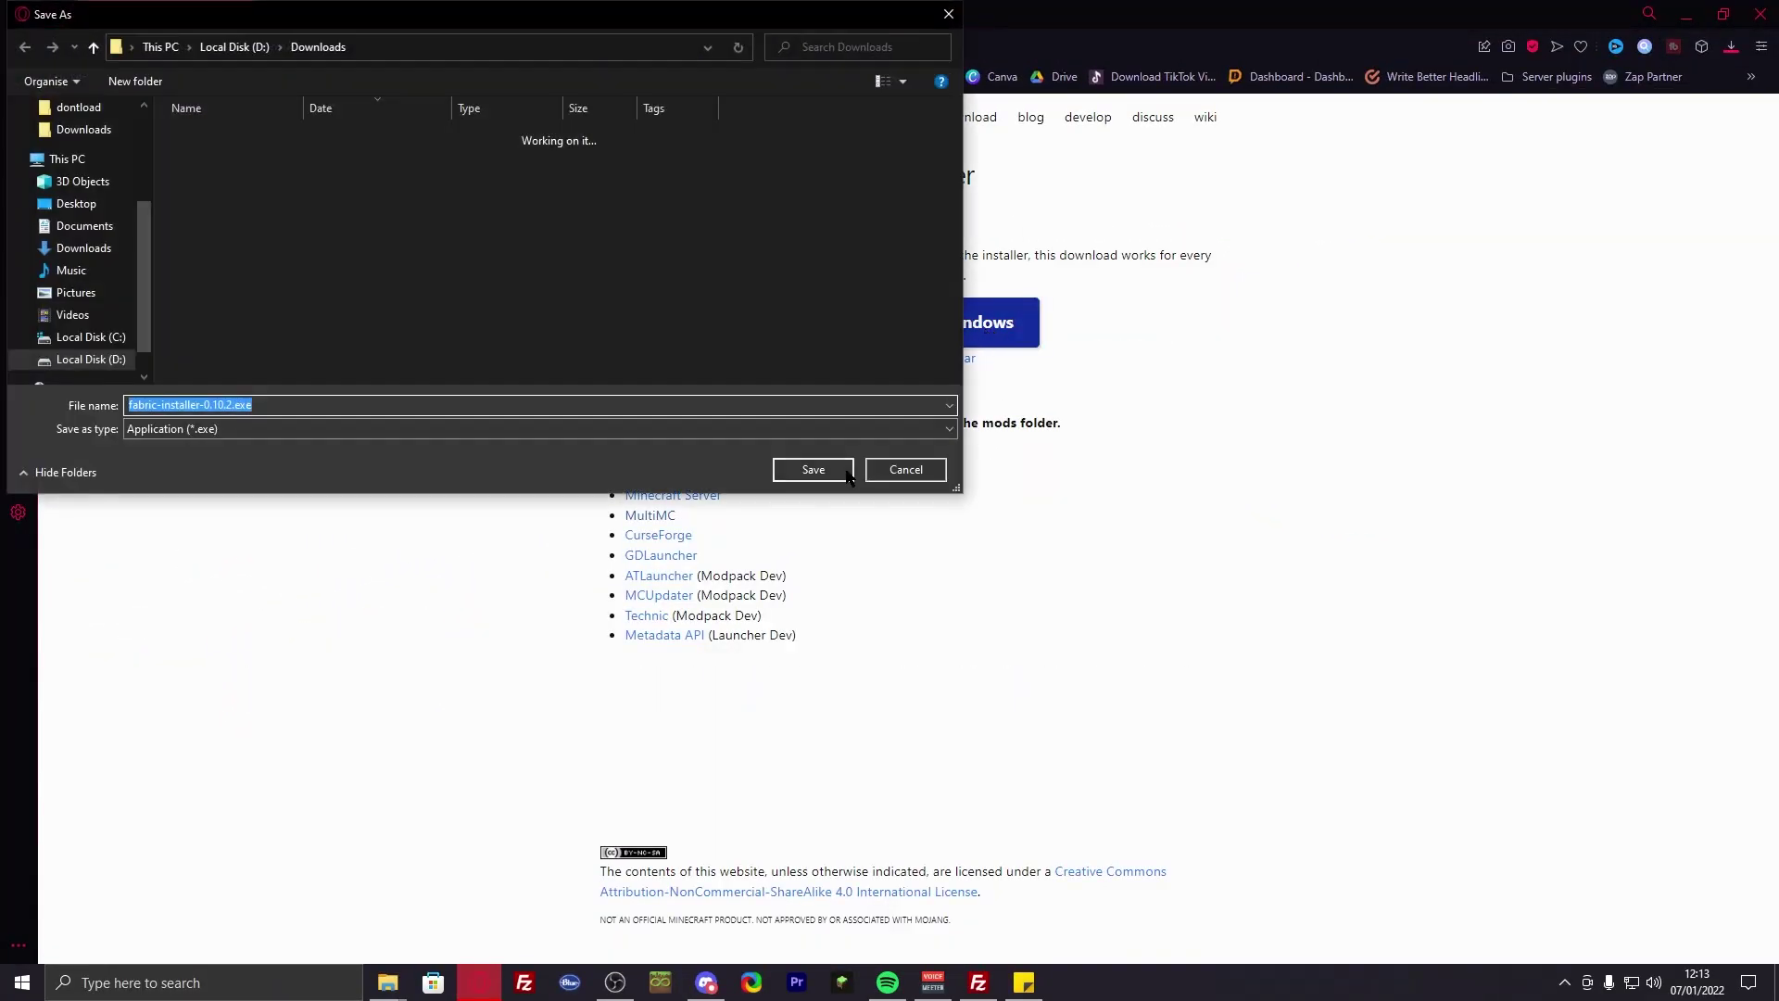
pyautogui.click(845, 473)
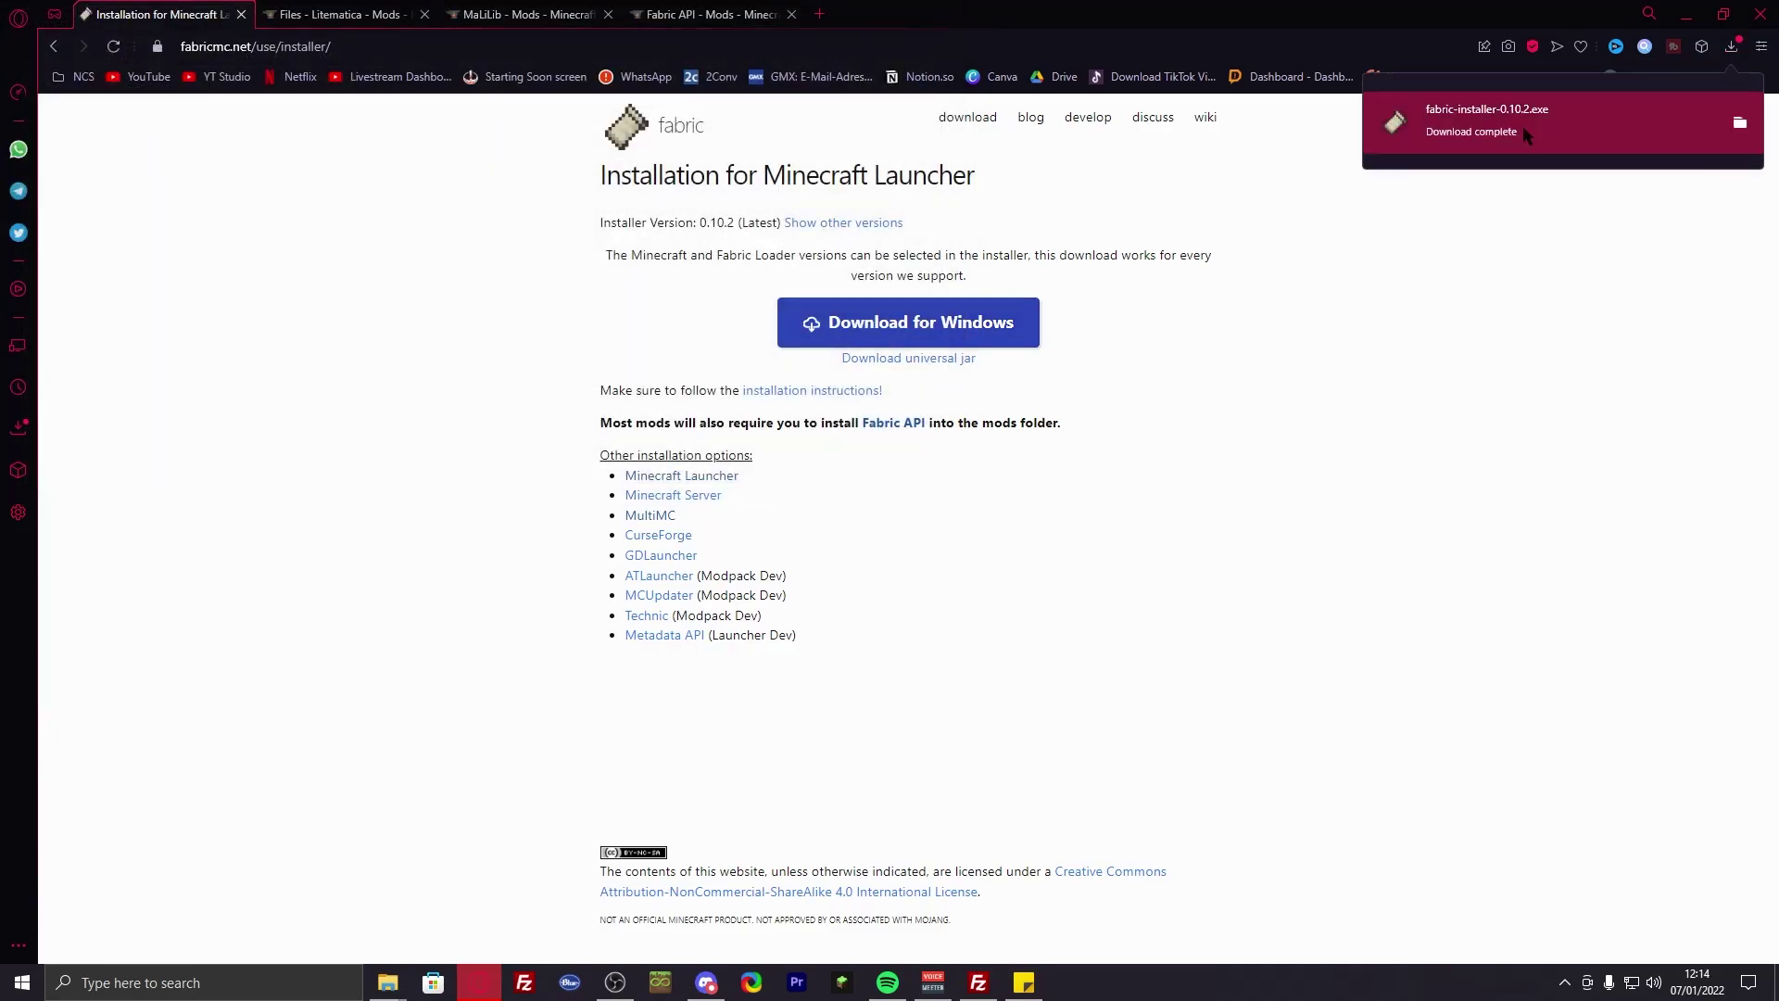
# Step: Run the installer and install Fabric Loader for Minecraft 1.18.1 with a launcher profile
pyautogui.click(1501, 120)
pyautogui.click(894, 434)
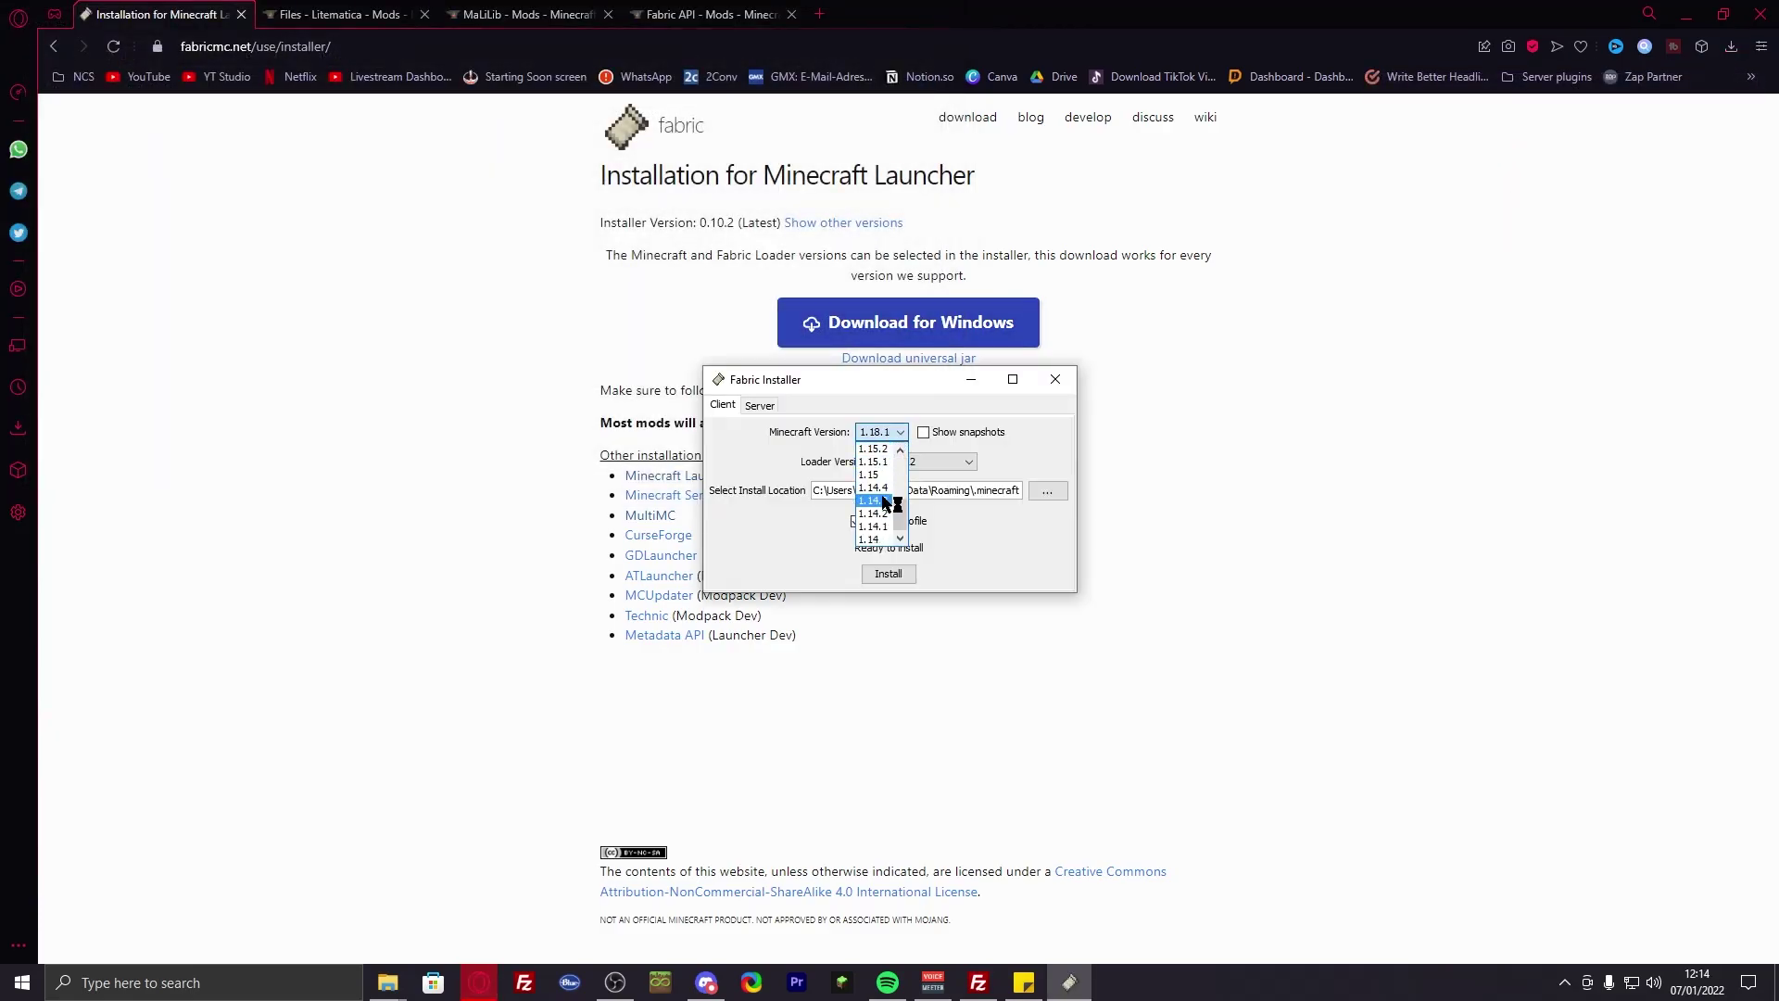
pyautogui.click(894, 574)
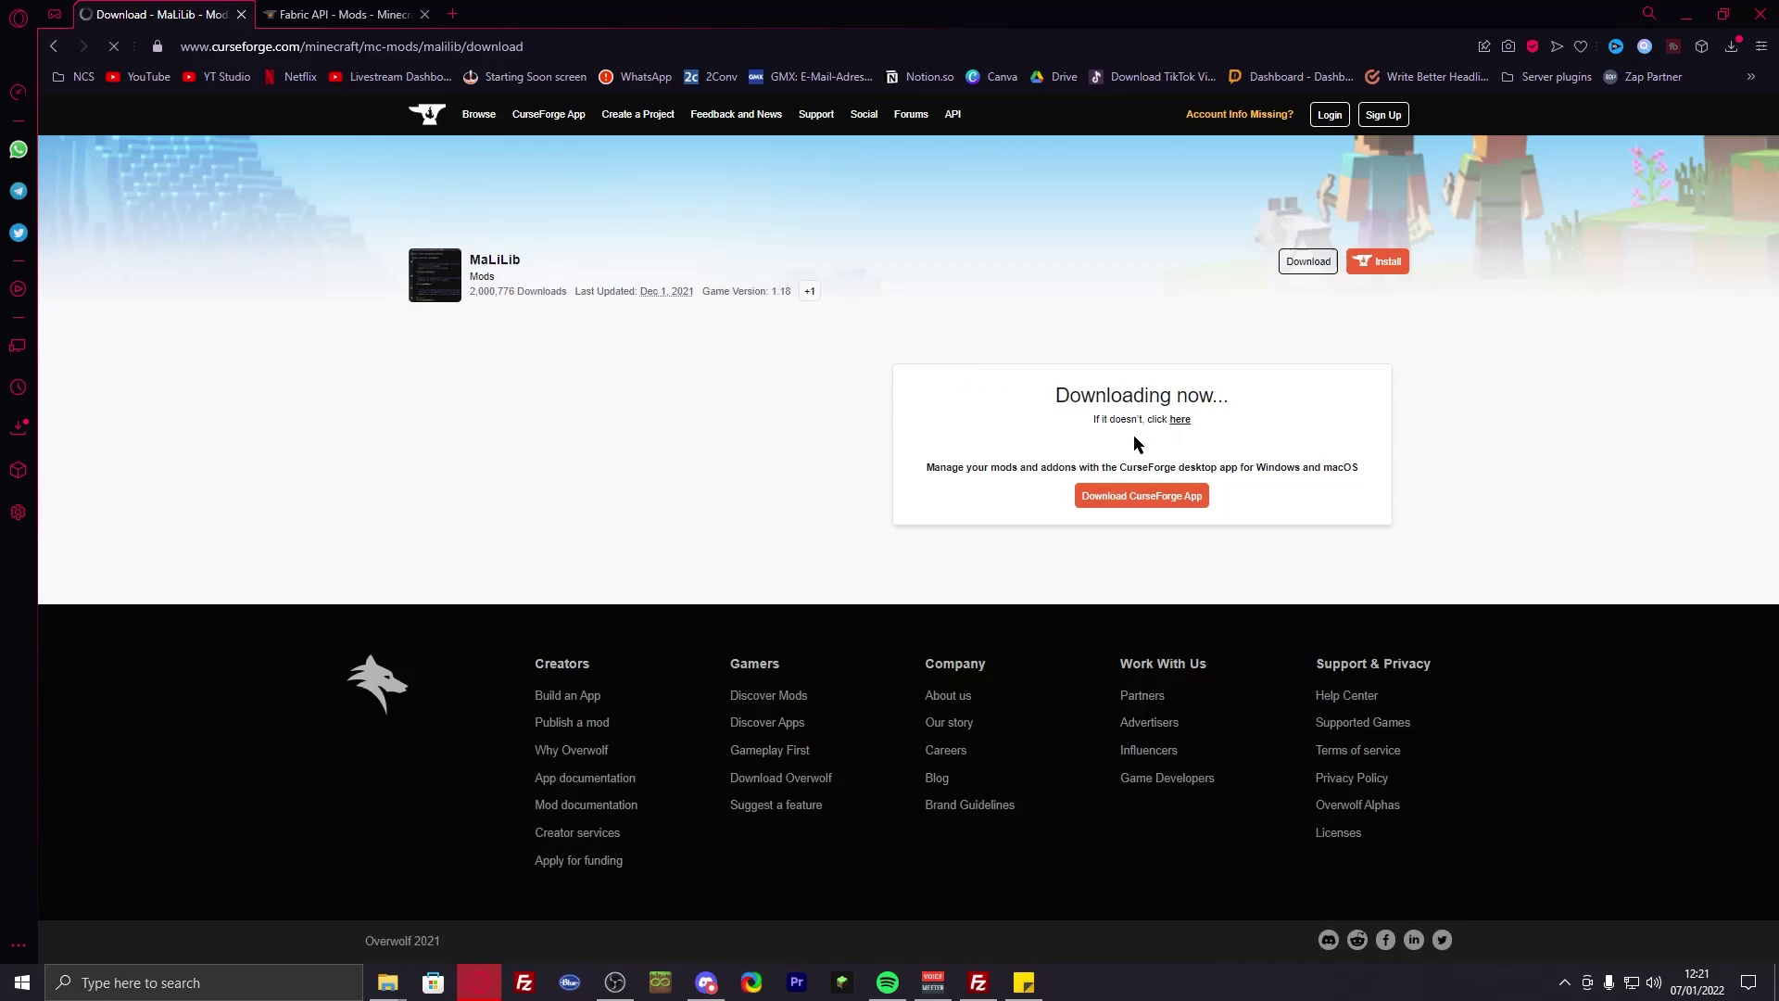
# Step: Save the MaLiLib jar, then download Fabric API 0.45.2 for Minecraft 1.18.1
pyautogui.click(812, 470)
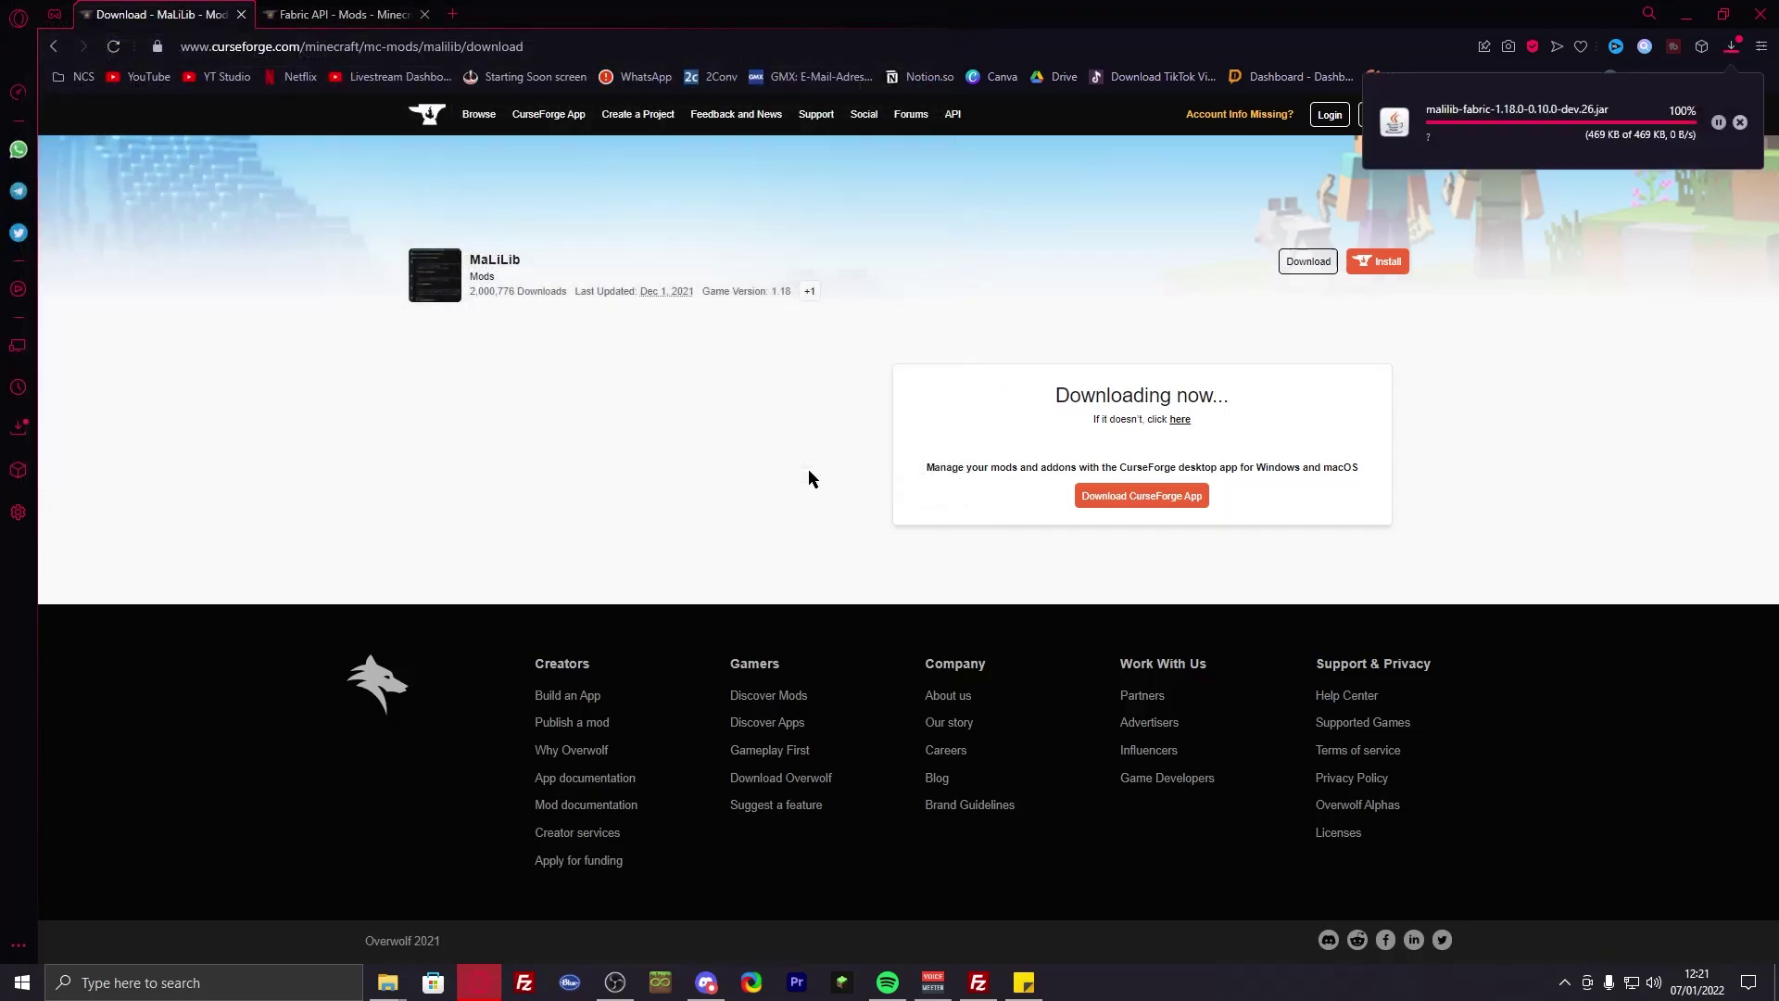
pyautogui.hotkey('ctrl', 'w')
pyautogui.scroll(2, 1300, 269)
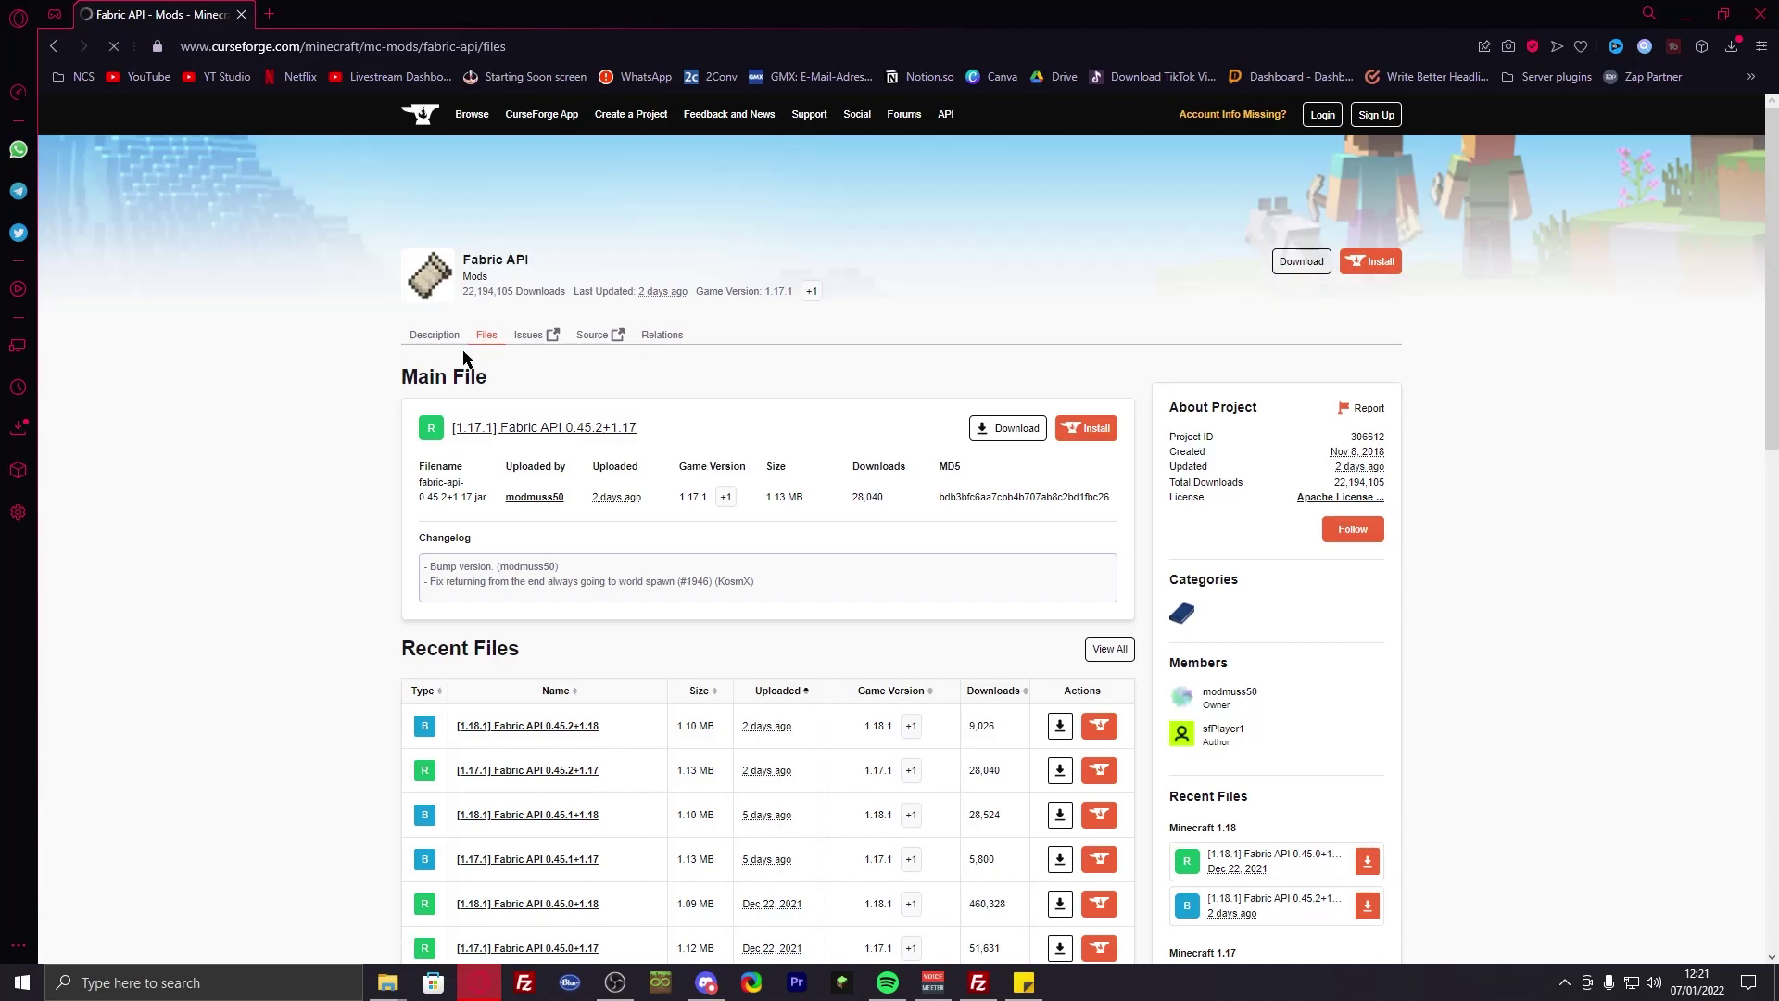
pyautogui.scroll(-3, 989, 582)
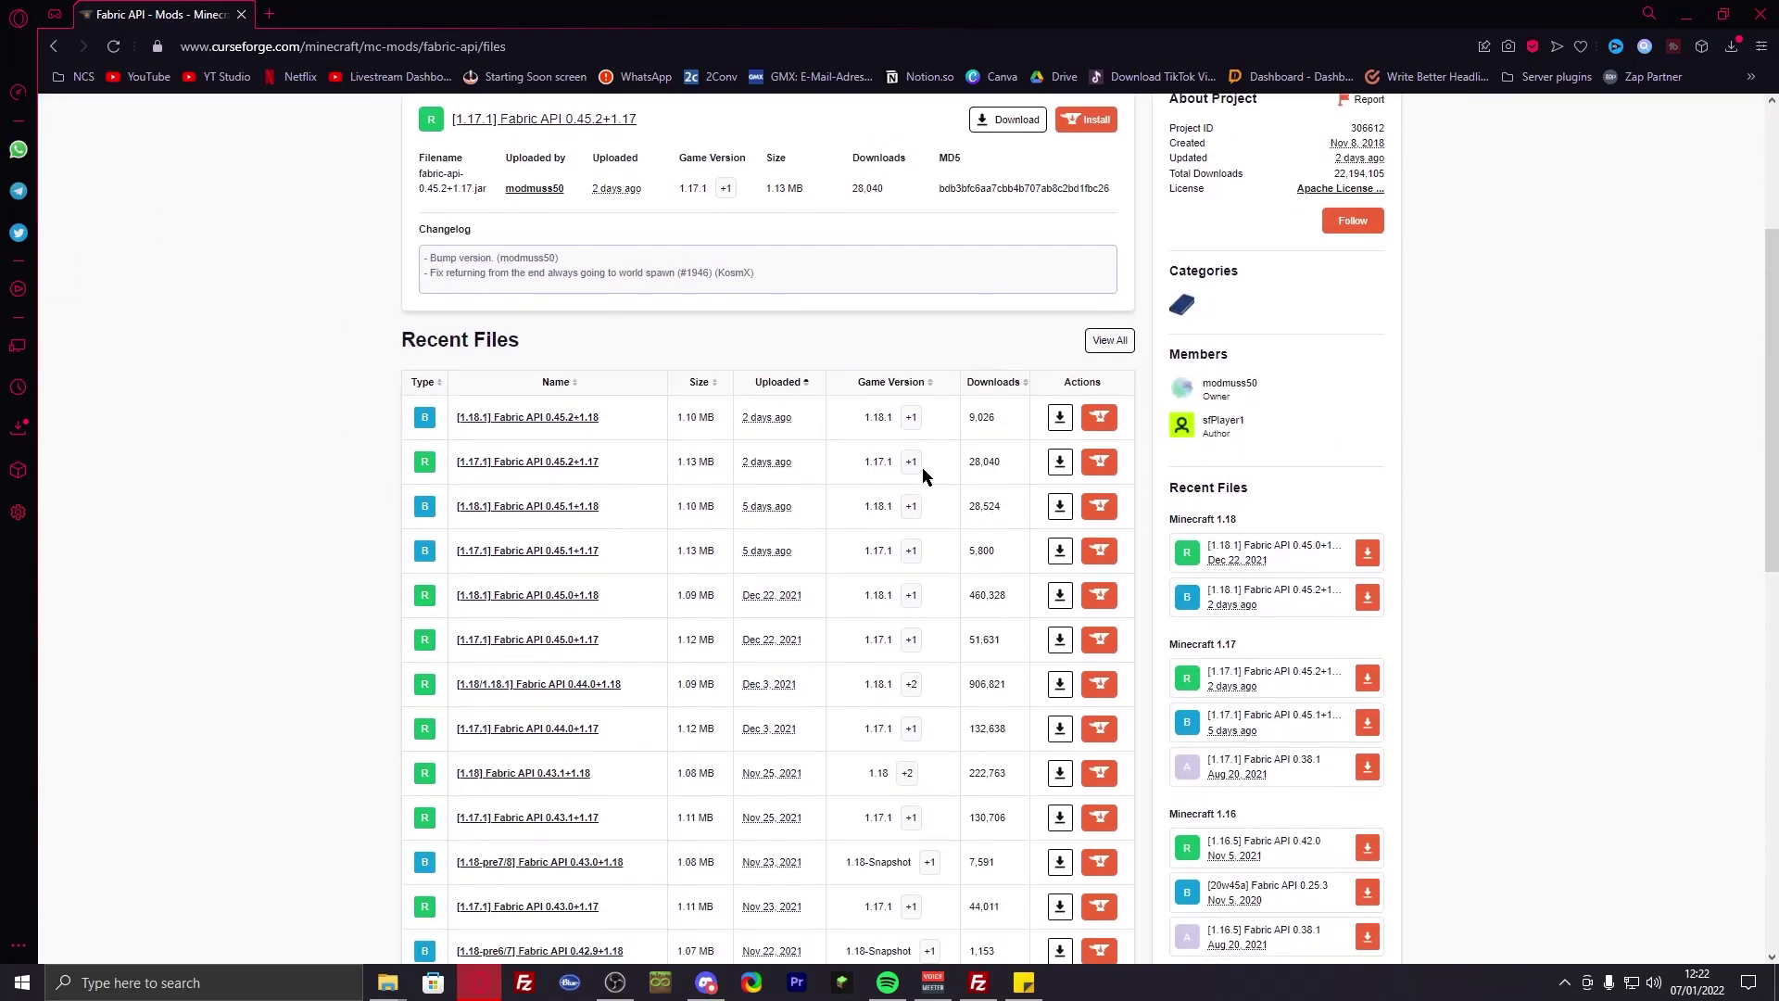
pyautogui.click(1060, 417)
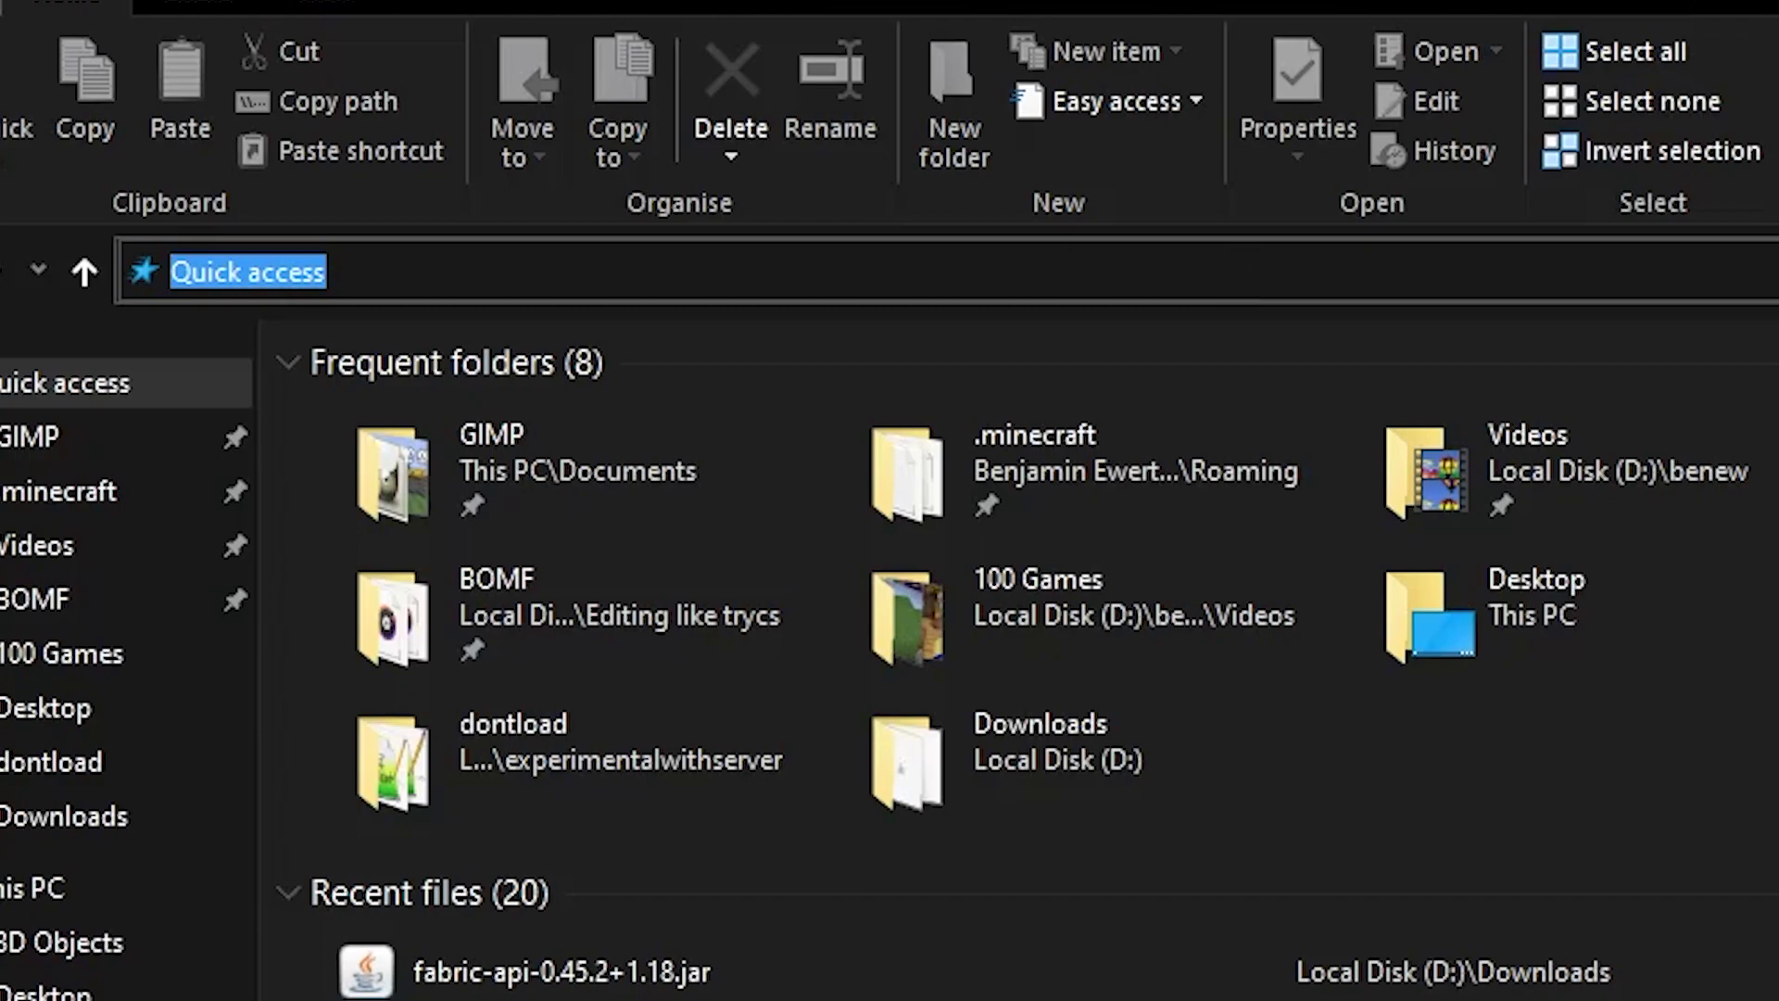
# Step: Browse from %appdata% into the .minecraft mods folder
pyautogui.write('%appdata%')
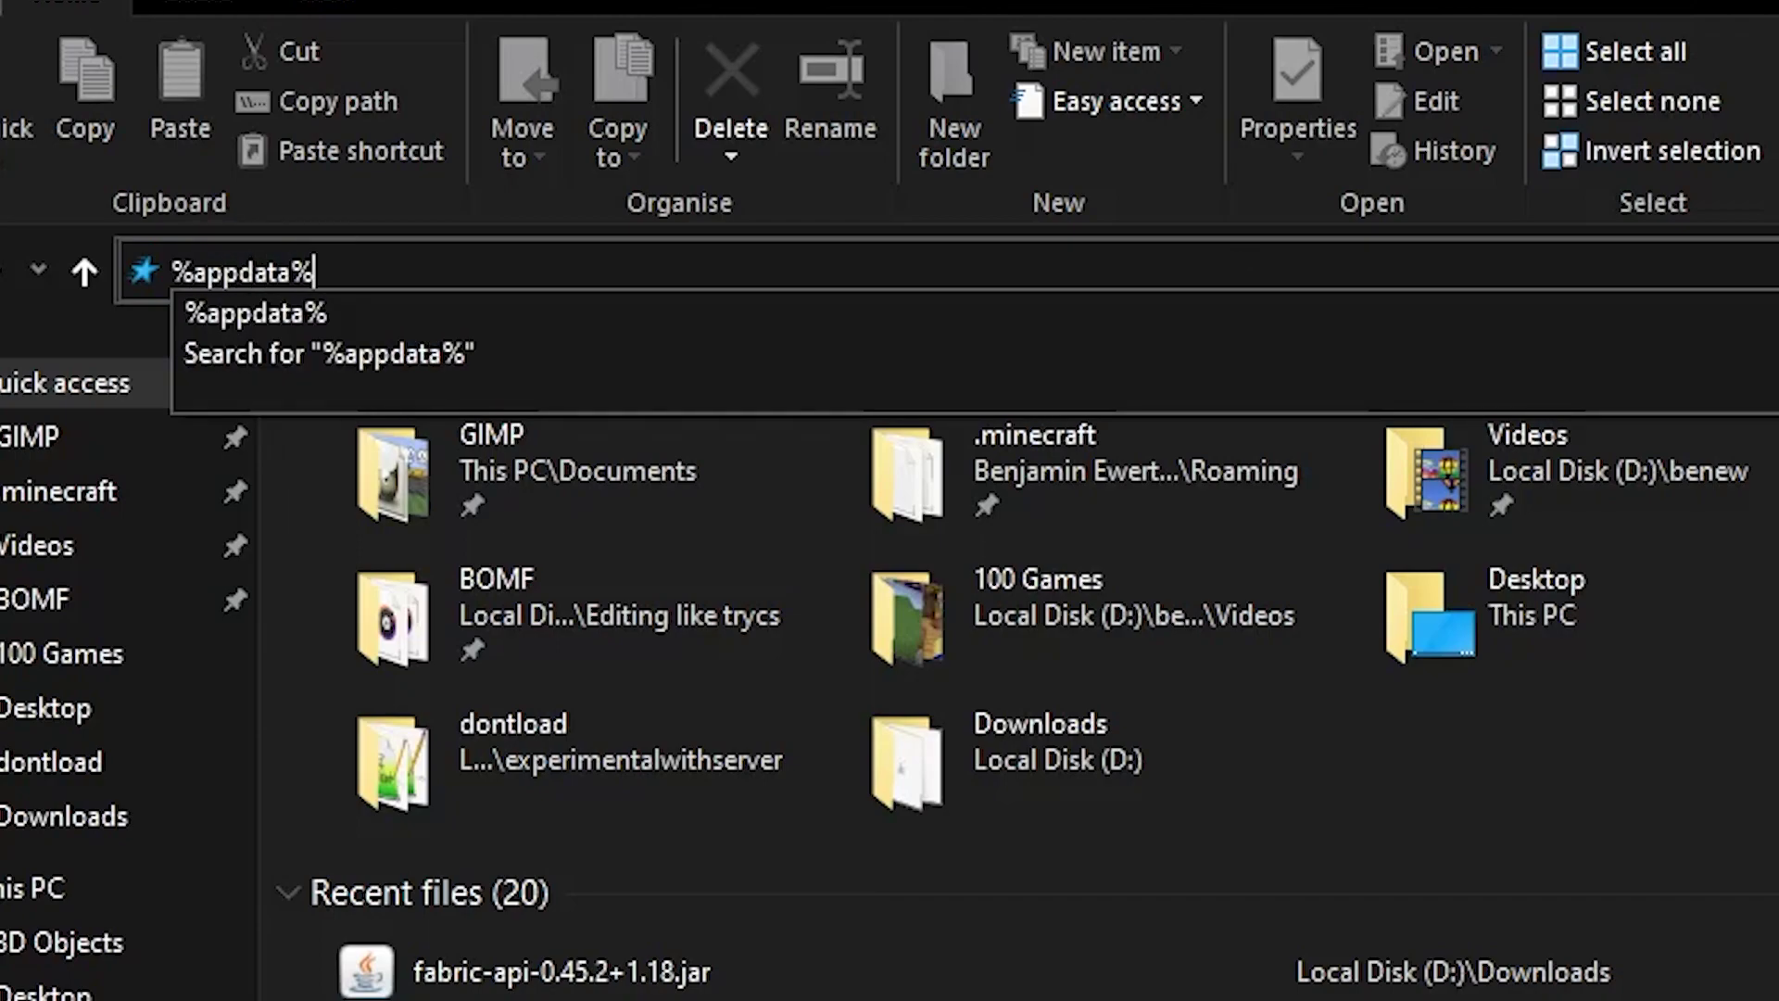
pyautogui.press('Return')
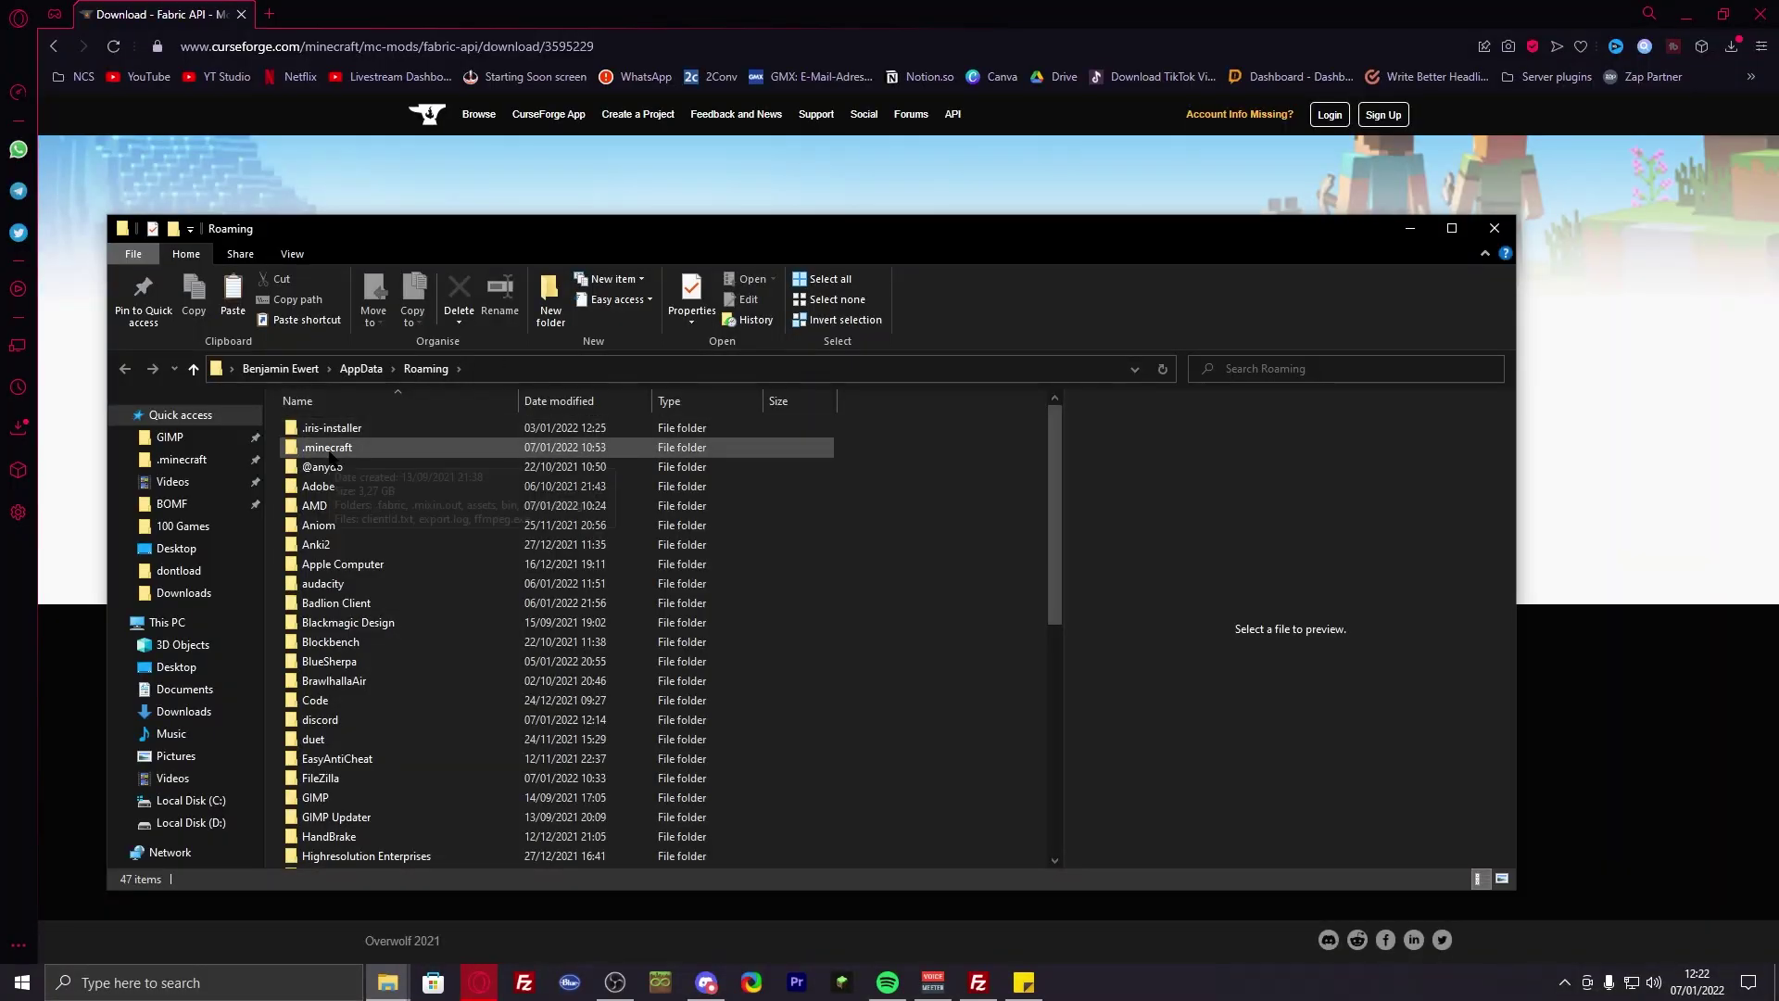
pyautogui.doubleClick(385, 429)
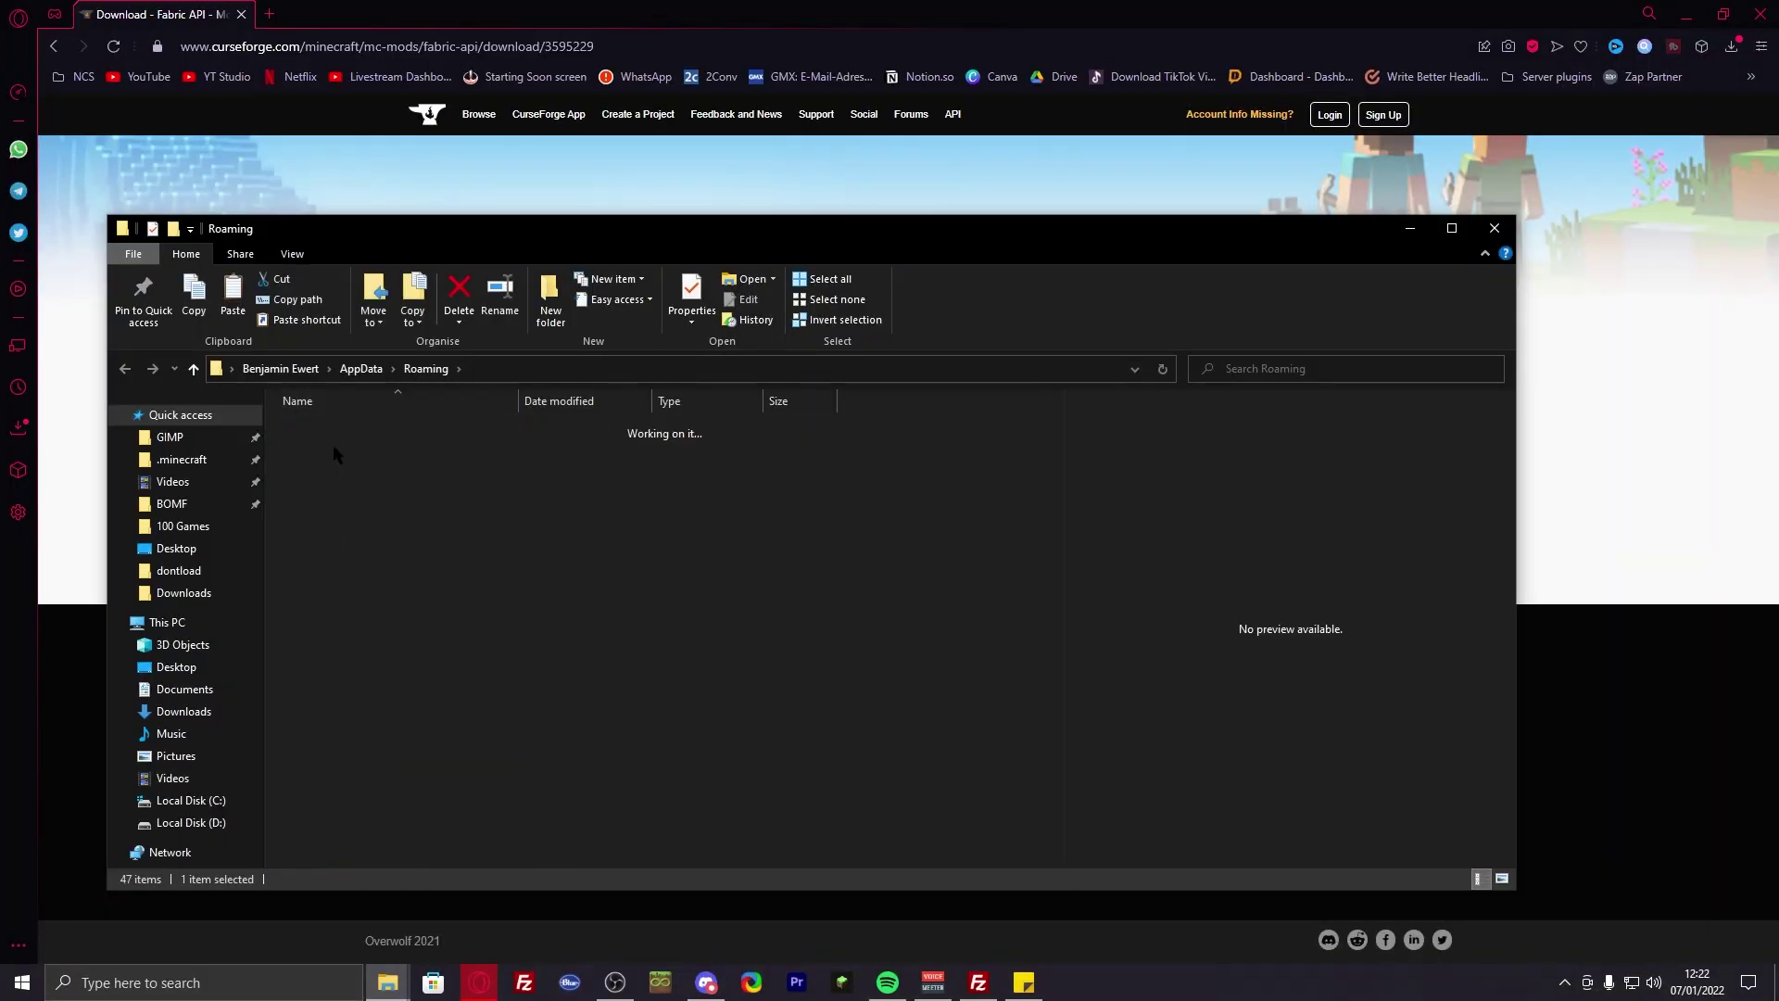
pyautogui.scroll(-3, 400, 532)
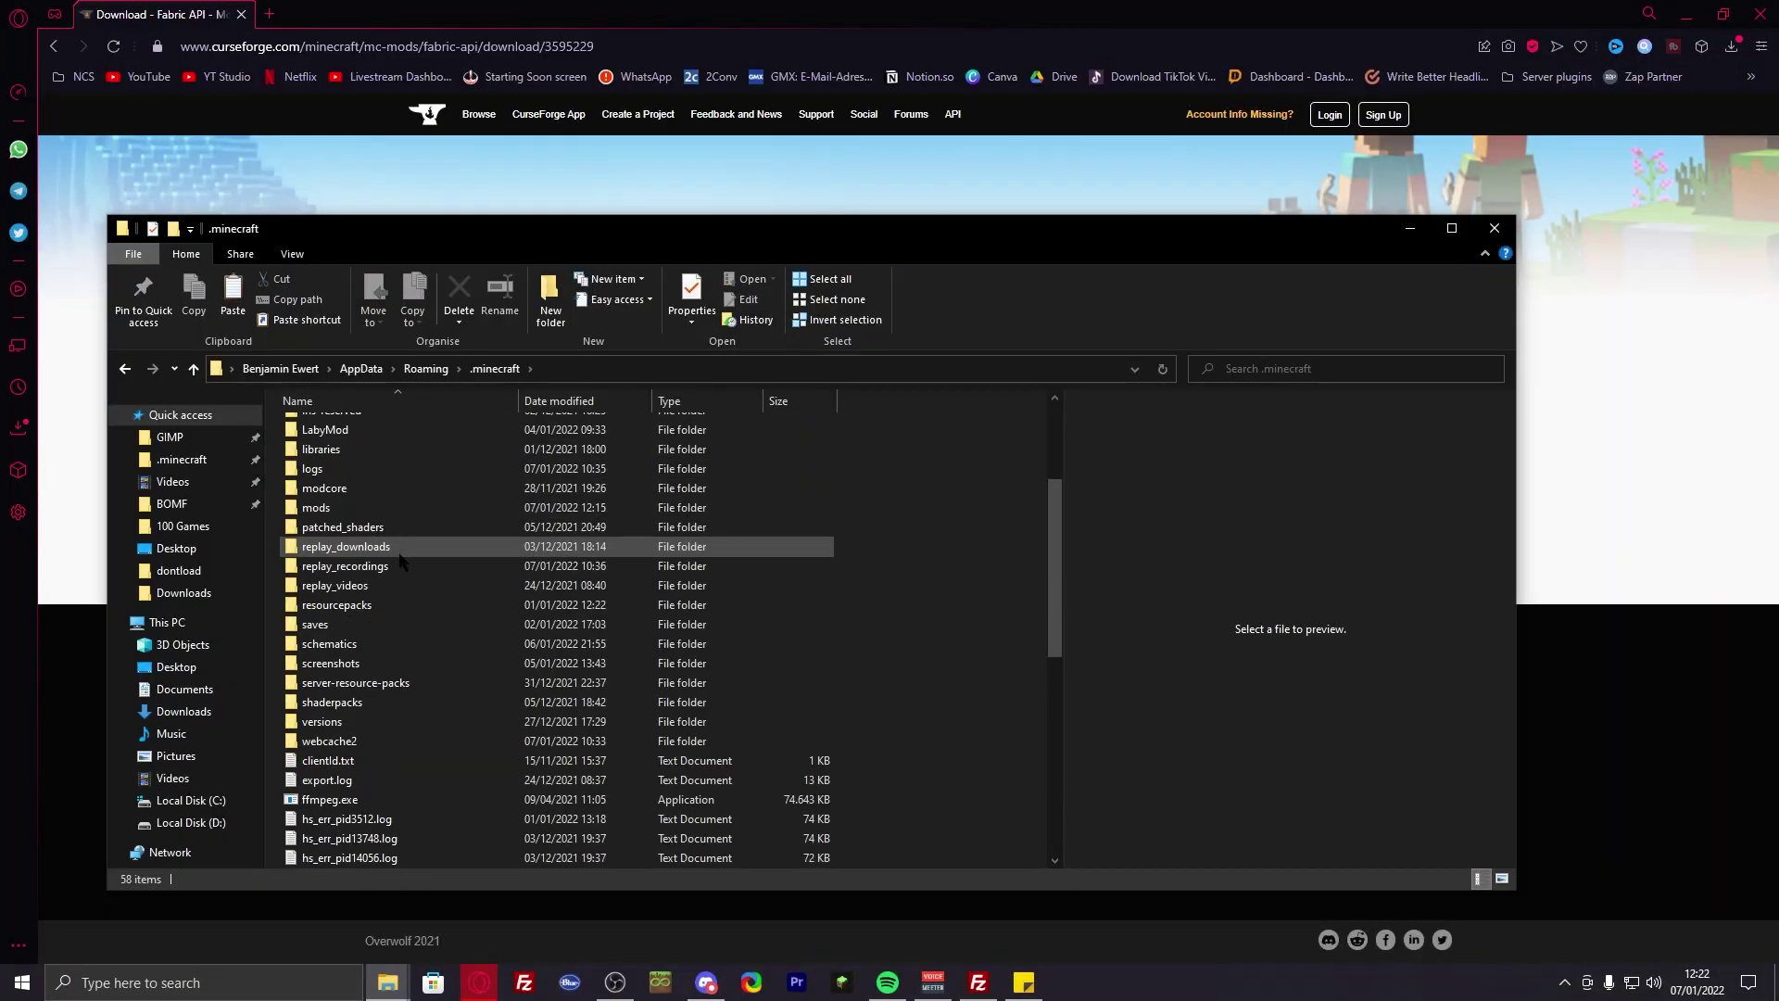
pyautogui.doubleClick(348, 515)
# Step: Drag fabric-api-0.45.2+1.18.jar from the browser's downloads into the mods folder
pyautogui.click(493, 368)
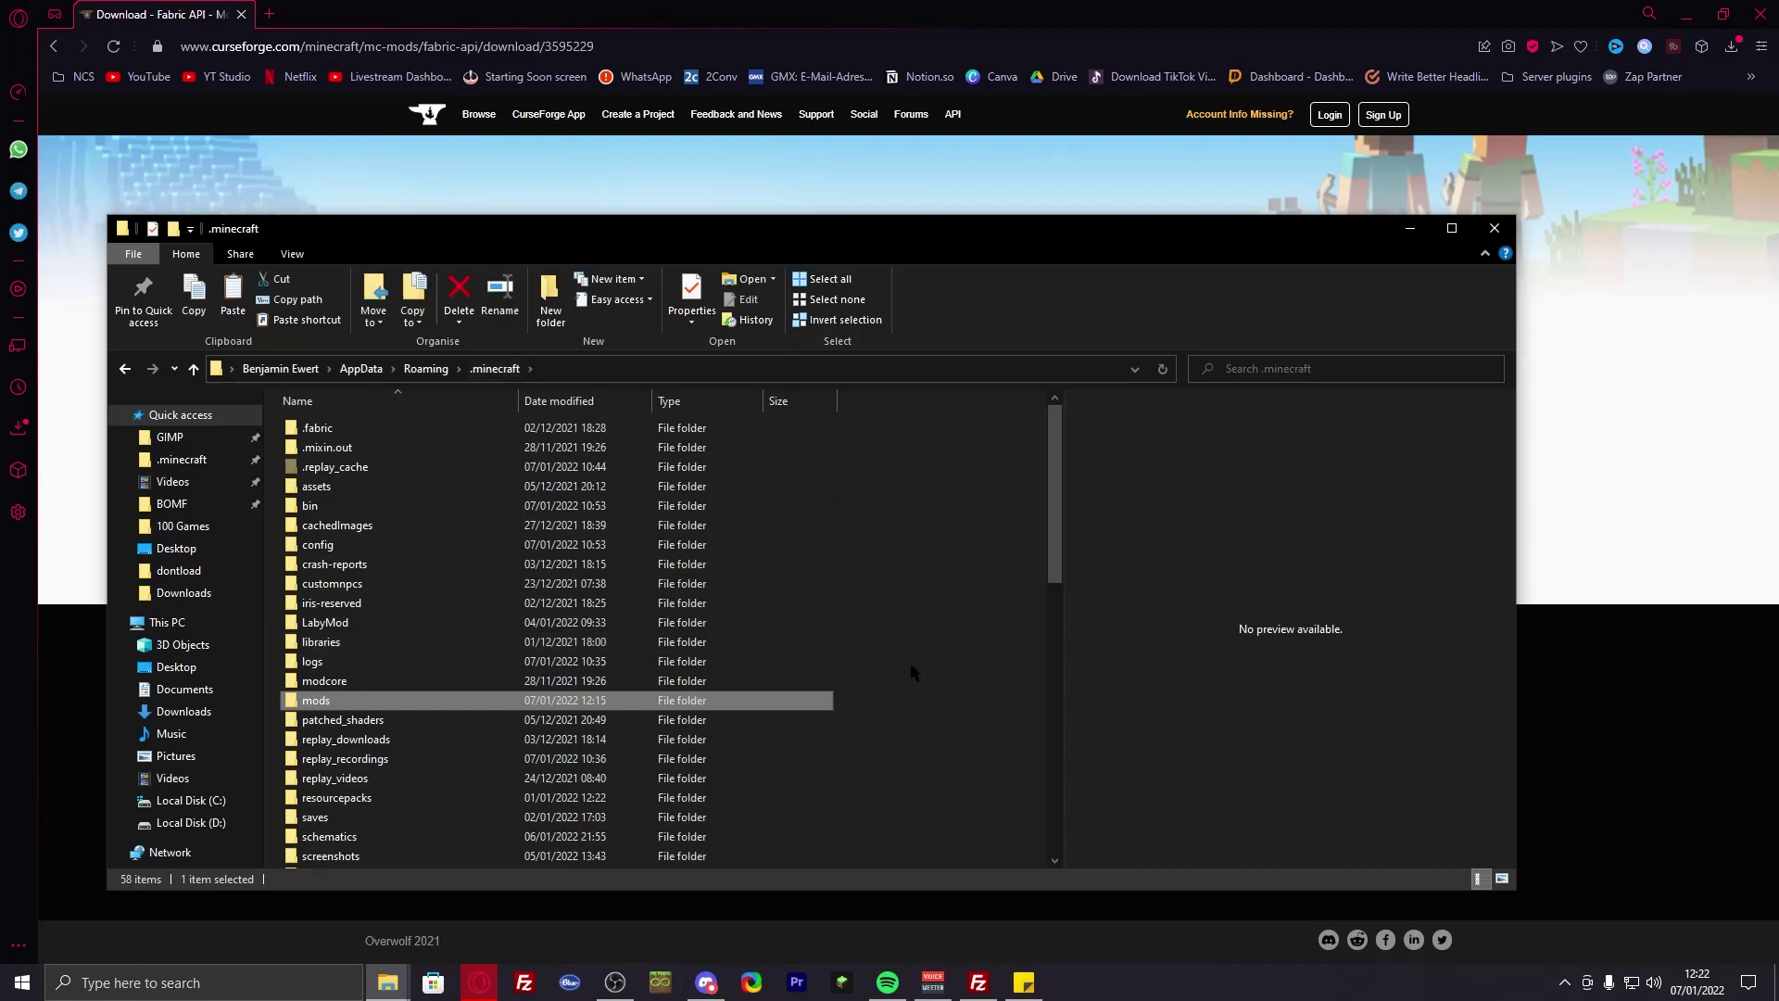
pyautogui.rightClick(924, 659)
pyautogui.moveTo(1014, 909)
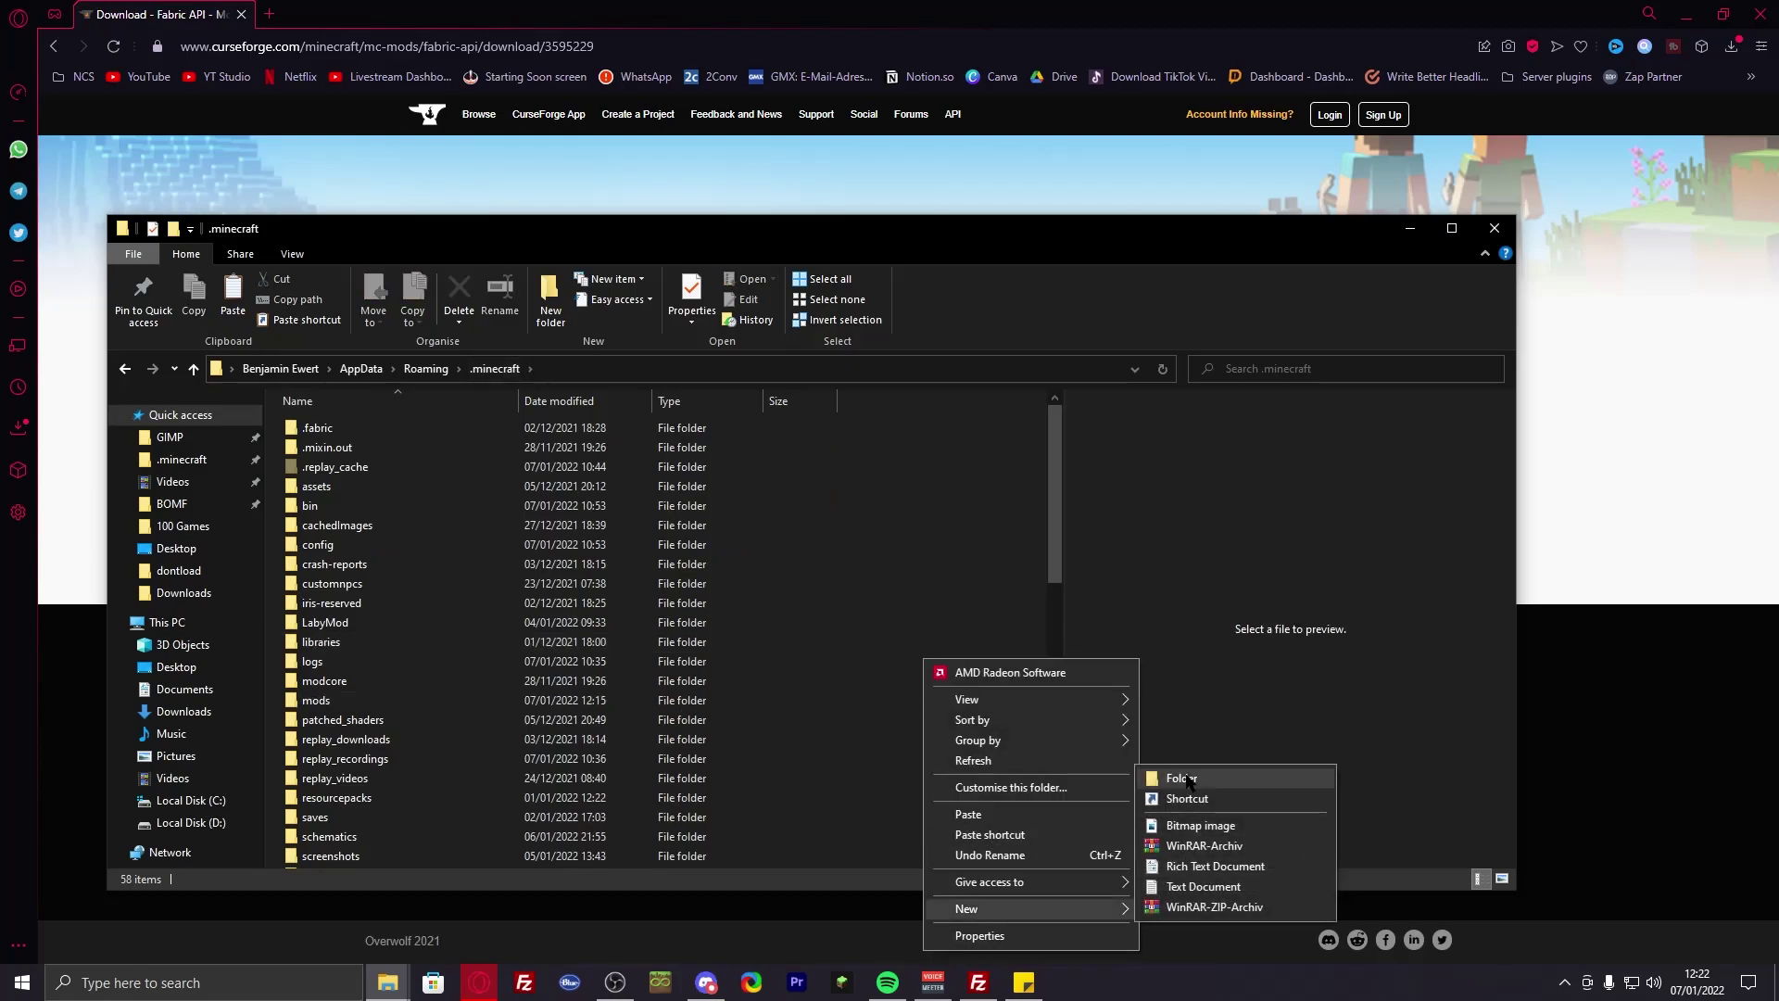
pyautogui.click(1730, 46)
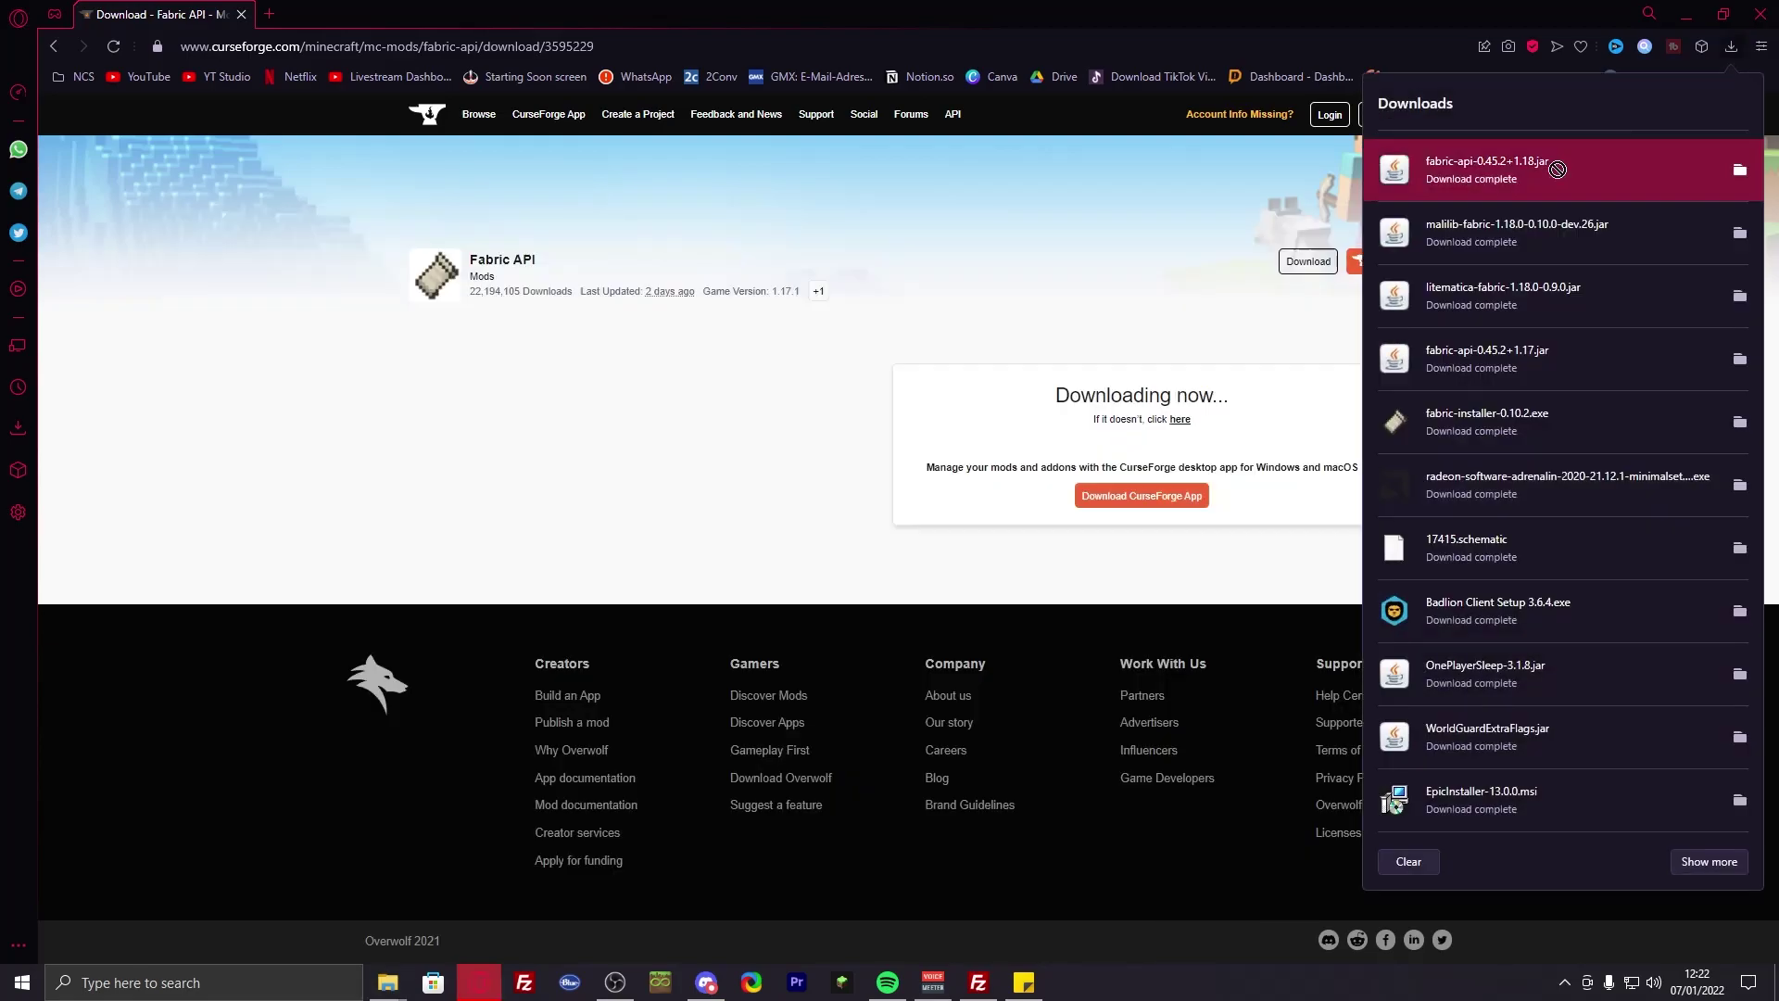
pyautogui.moveTo(401, 996)
pyautogui.mouseDown()
pyautogui.moveTo(474, 913)
pyautogui.moveTo(550, 786)
pyautogui.moveTo(547, 753)
pyautogui.mouseUp()
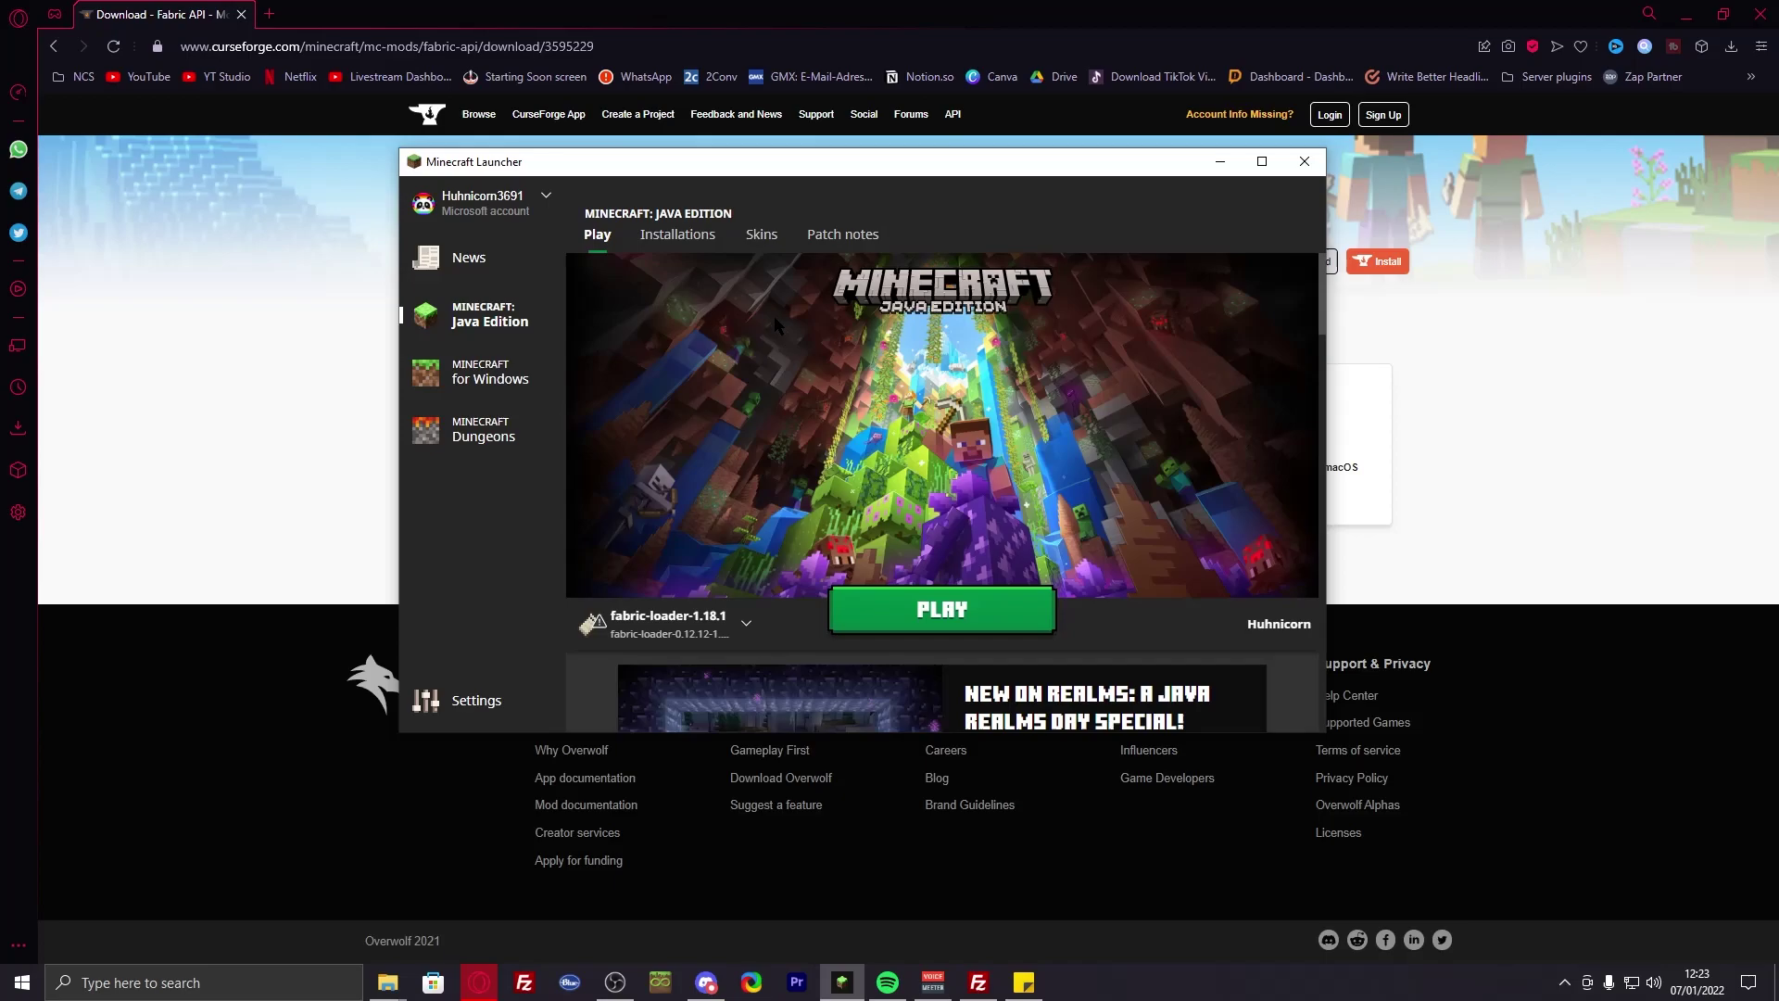
# Step: Choose the fabric-loader-1.18.1 installation in the dropdown beside Play
pyautogui.moveTo(579, 626)
pyautogui.click(674, 638)
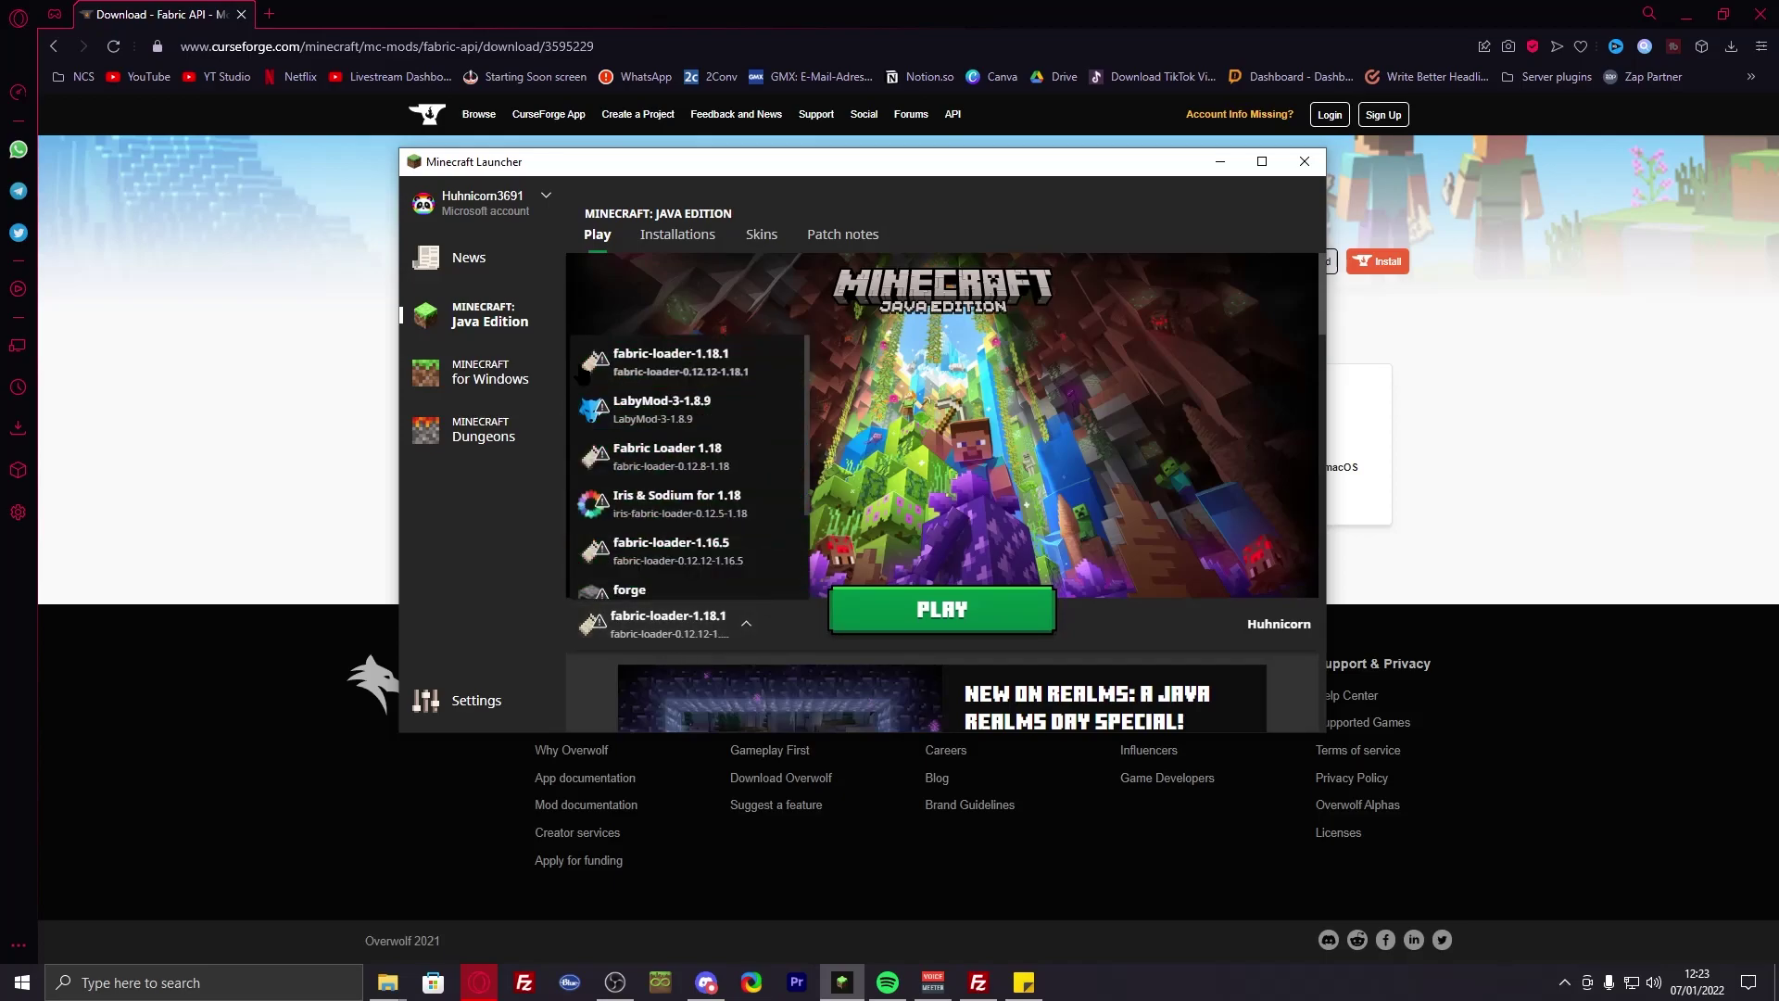
pyautogui.click(709, 366)
# Step: Start a new installation in the Installations list and view the available game versions
pyautogui.click(677, 236)
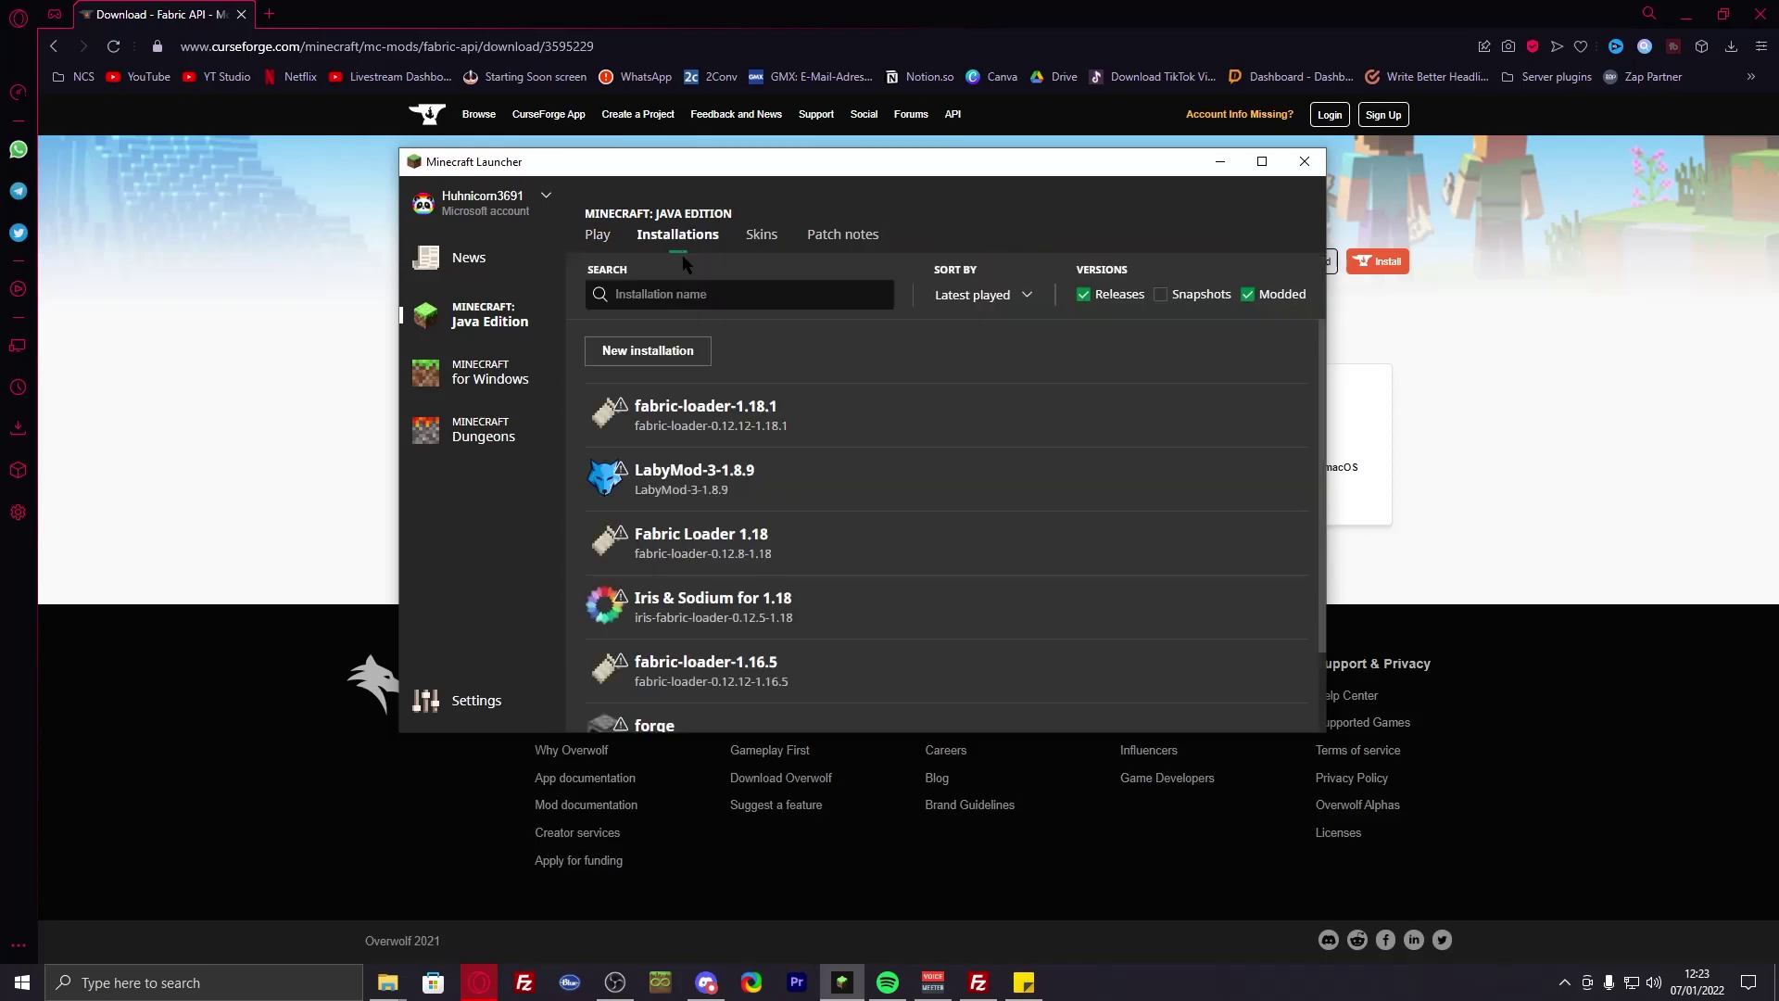
pyautogui.click(675, 353)
pyautogui.click(773, 432)
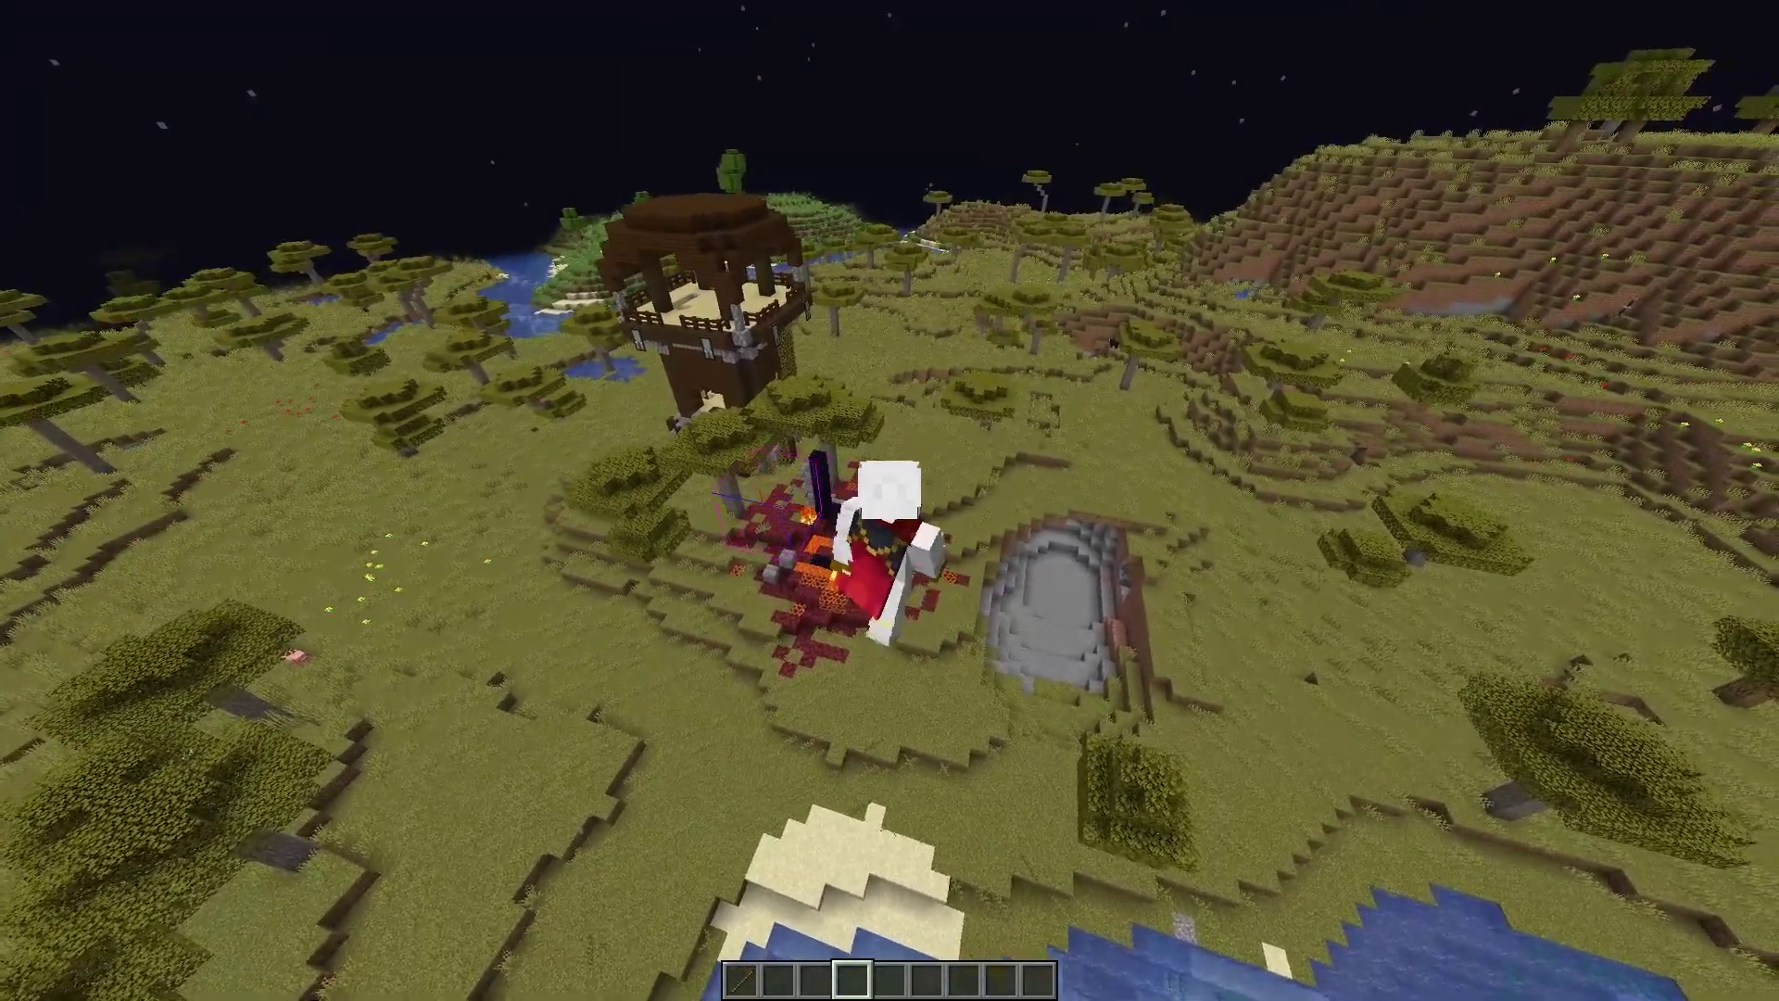
pyautogui.hotkey('m', 'c')
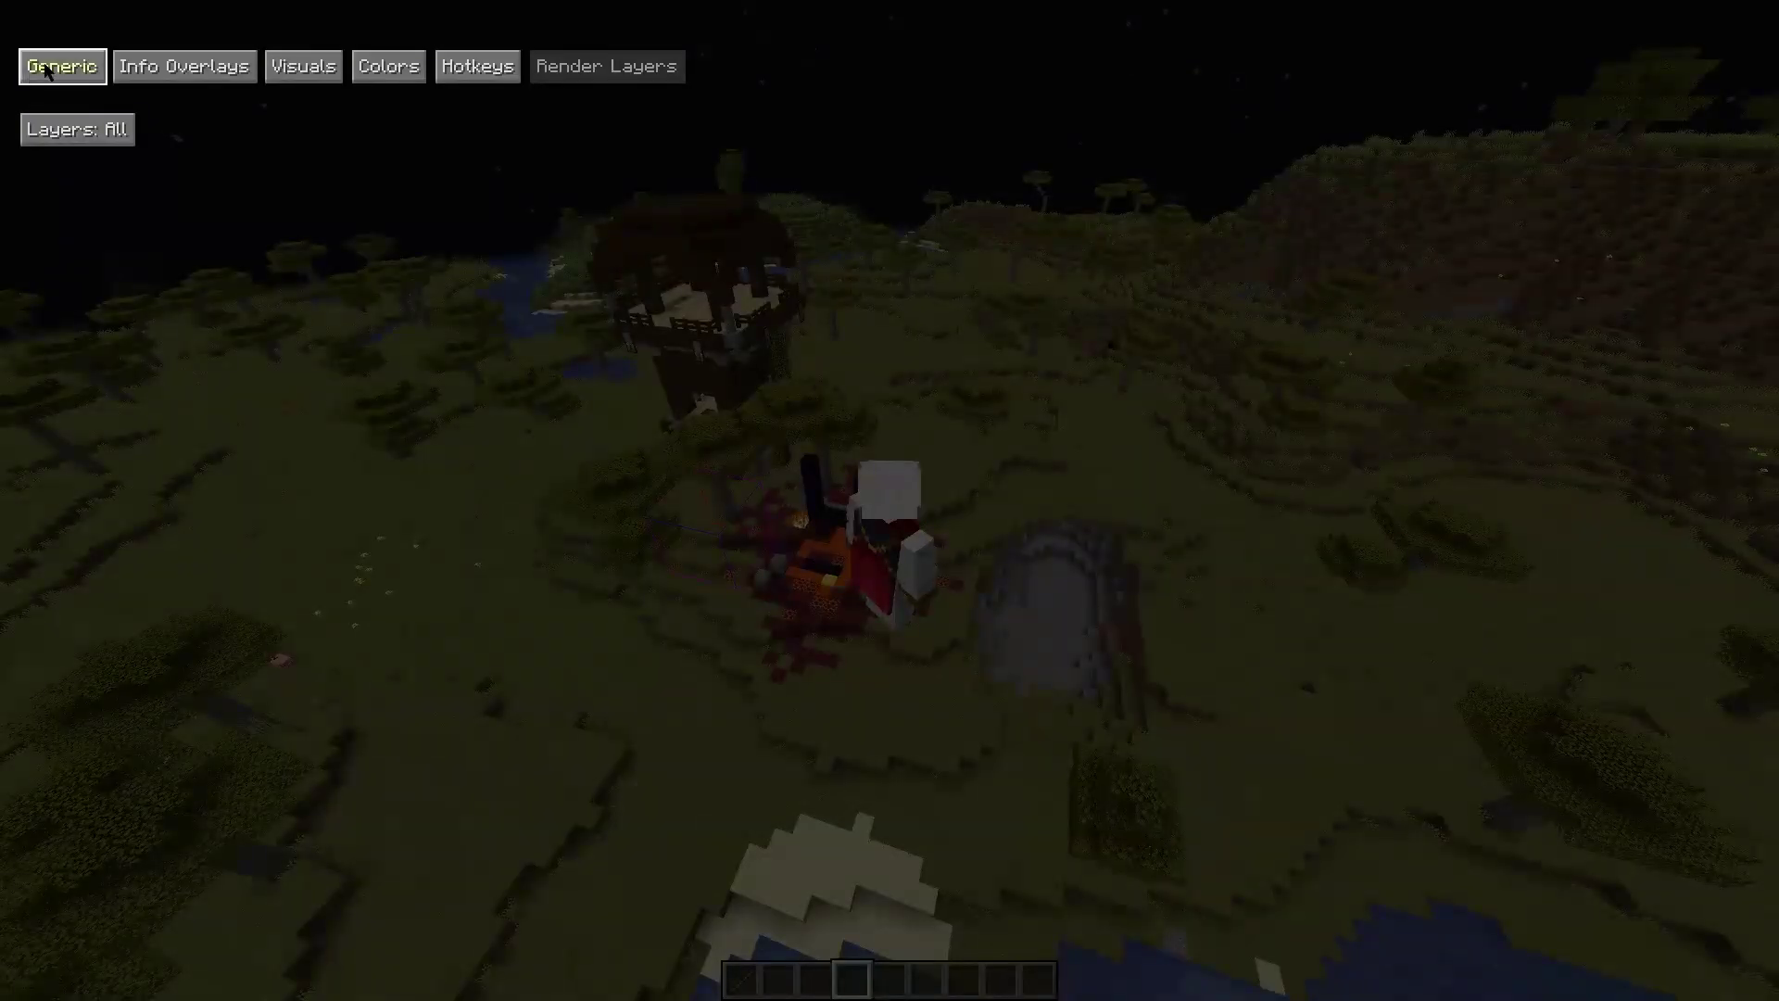
pyautogui.click(46, 69)
pyautogui.click(197, 76)
pyautogui.click(304, 70)
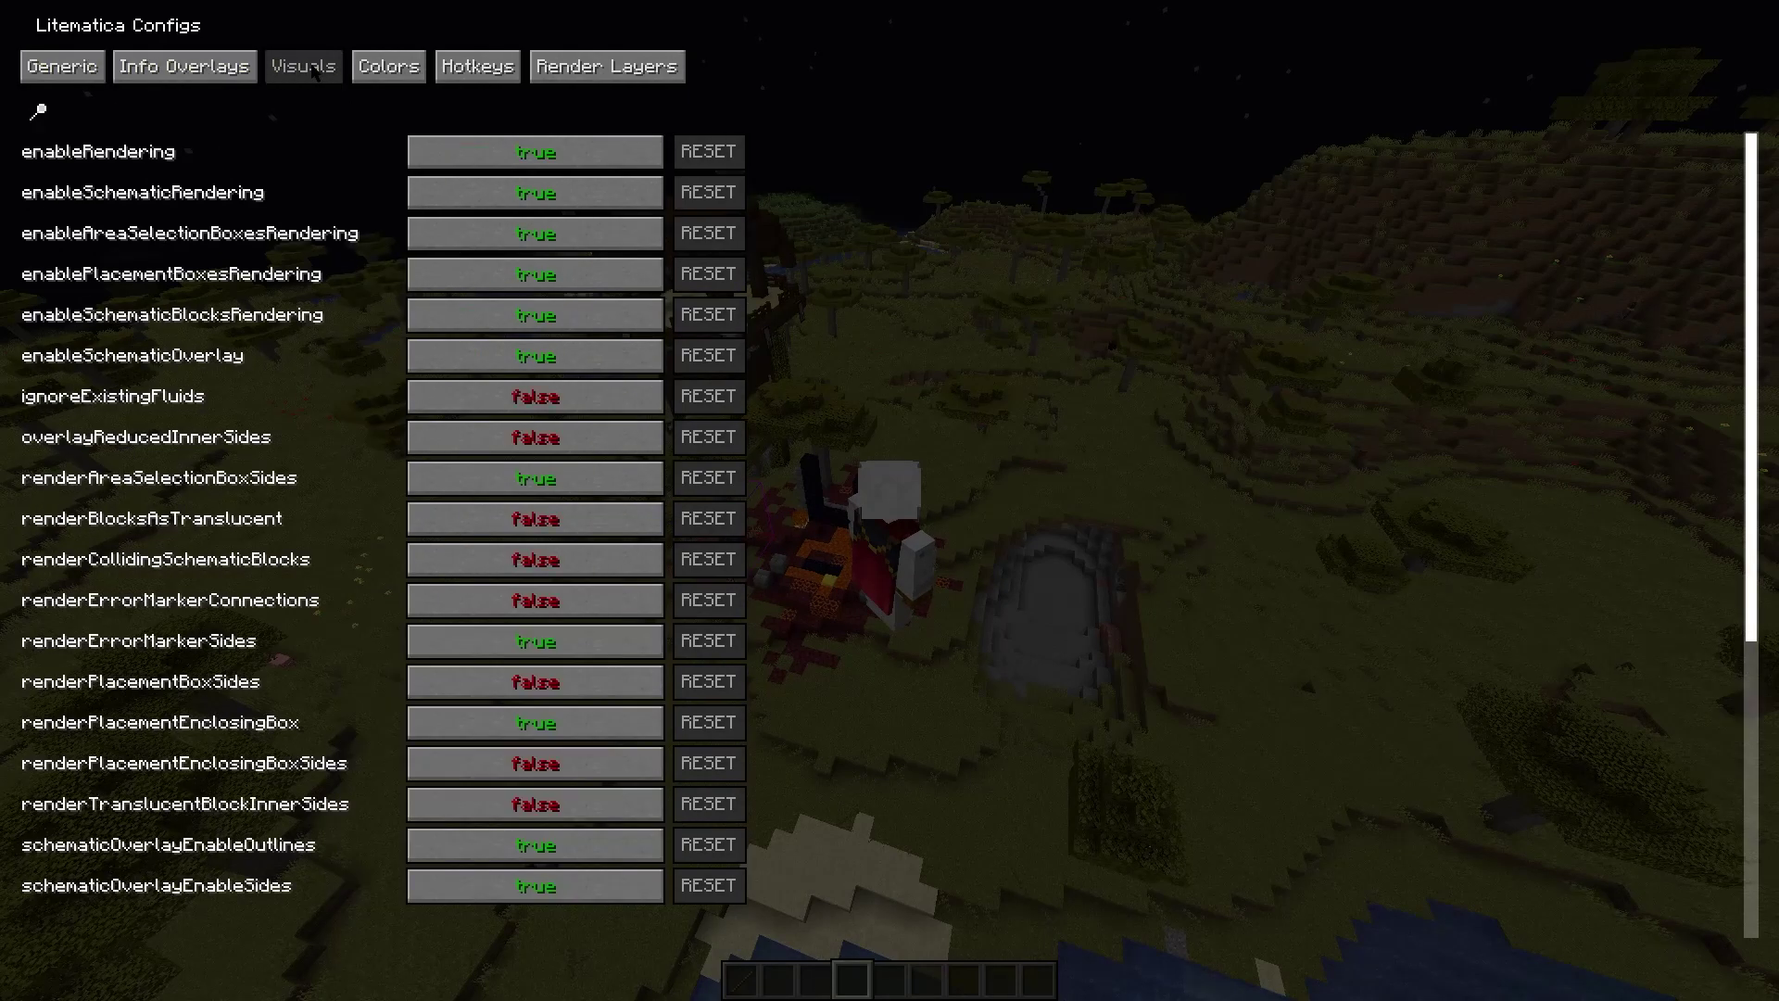
pyautogui.click(403, 72)
pyautogui.click(462, 63)
pyautogui.press('Escape')
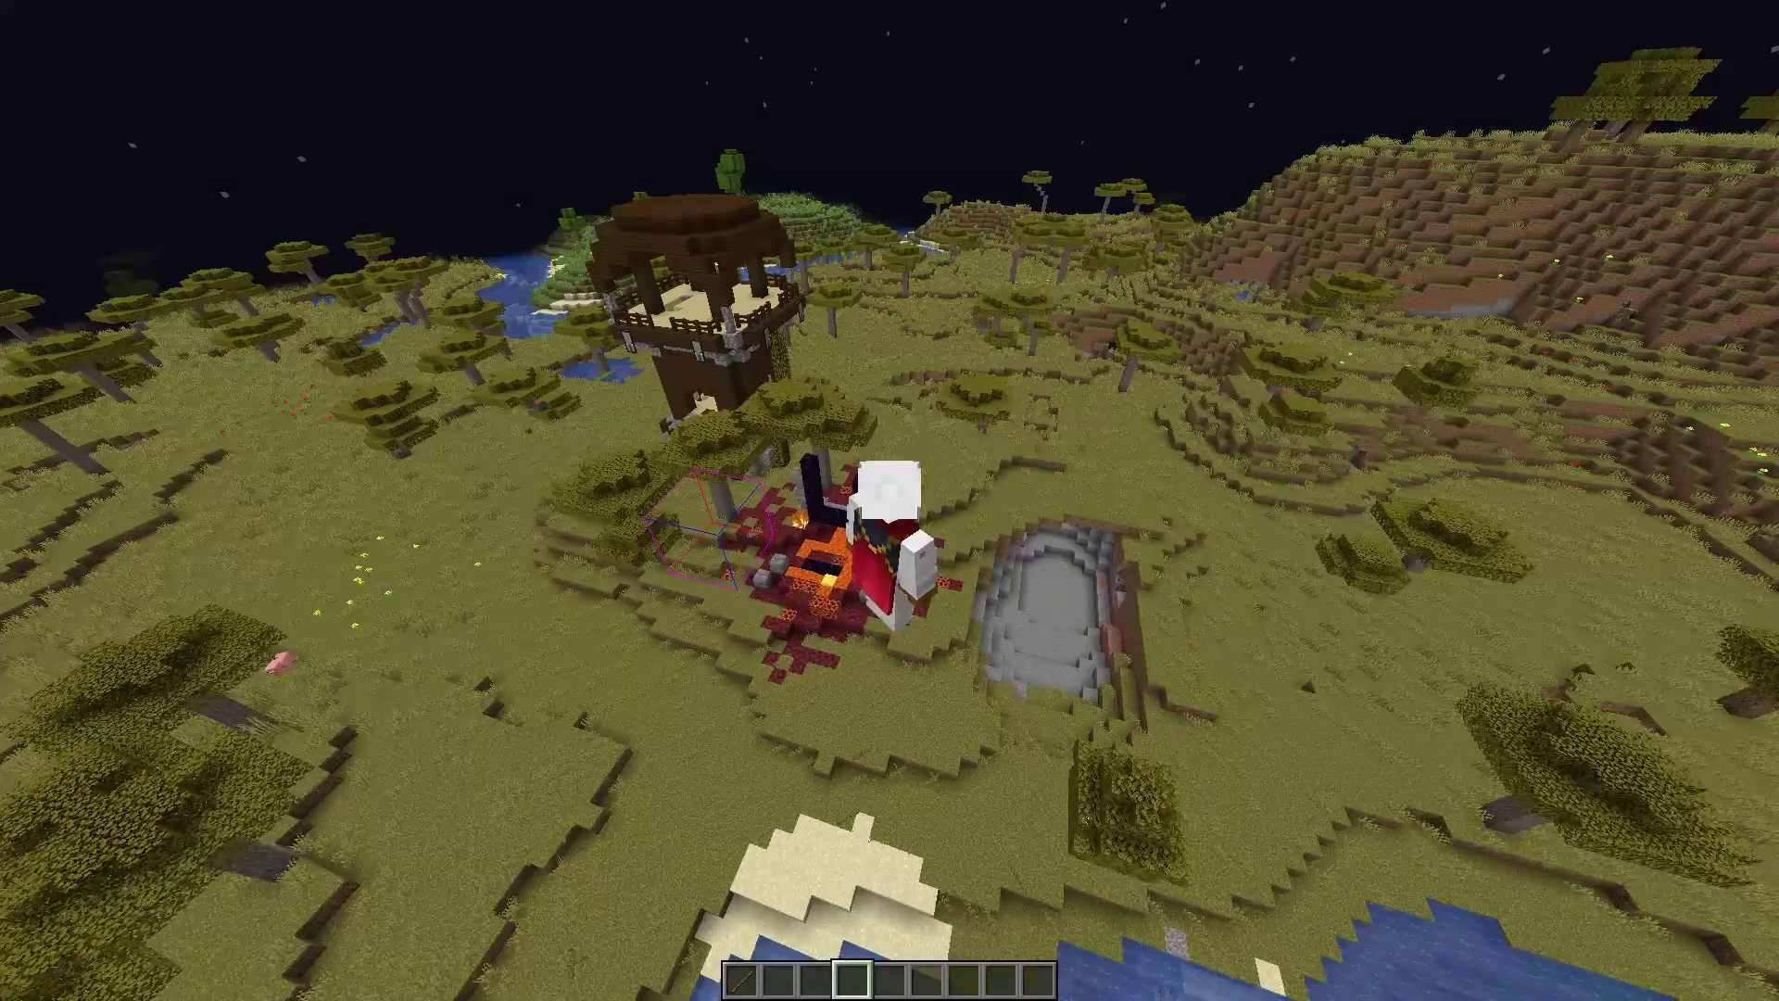
# Step: In Litematica's Area Editor, move the first selection corner to the player's position
pyautogui.press('m')
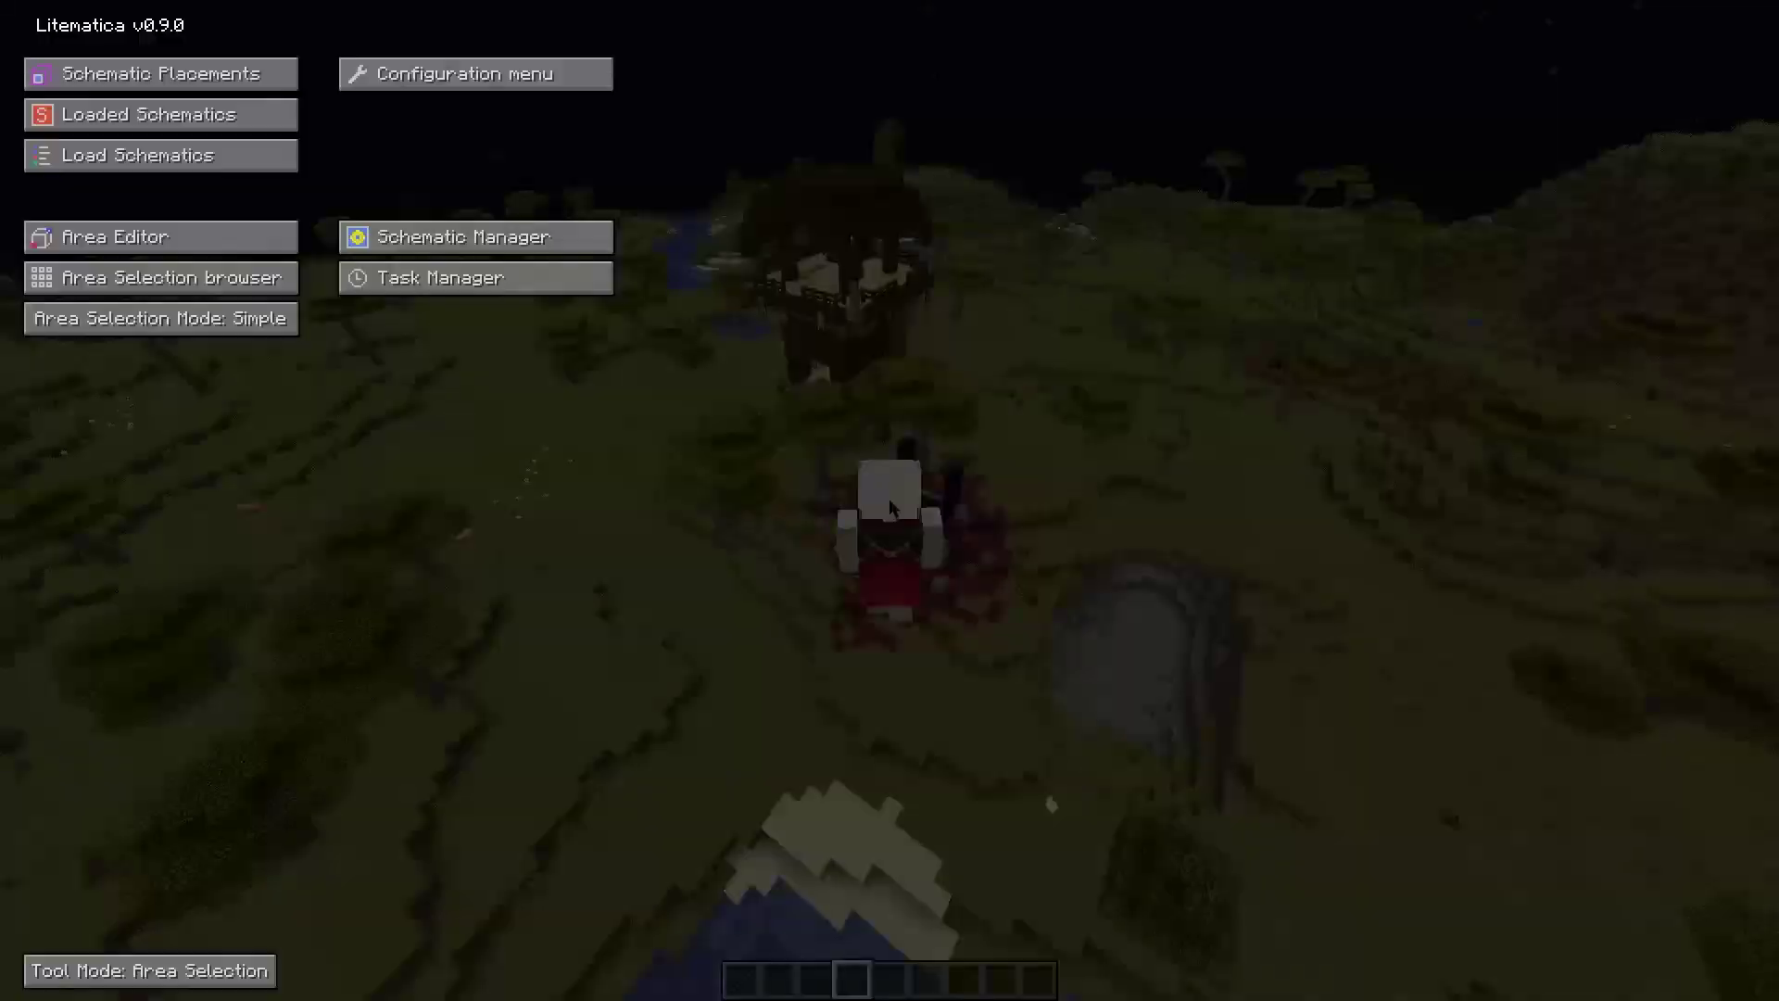
pyautogui.click(238, 246)
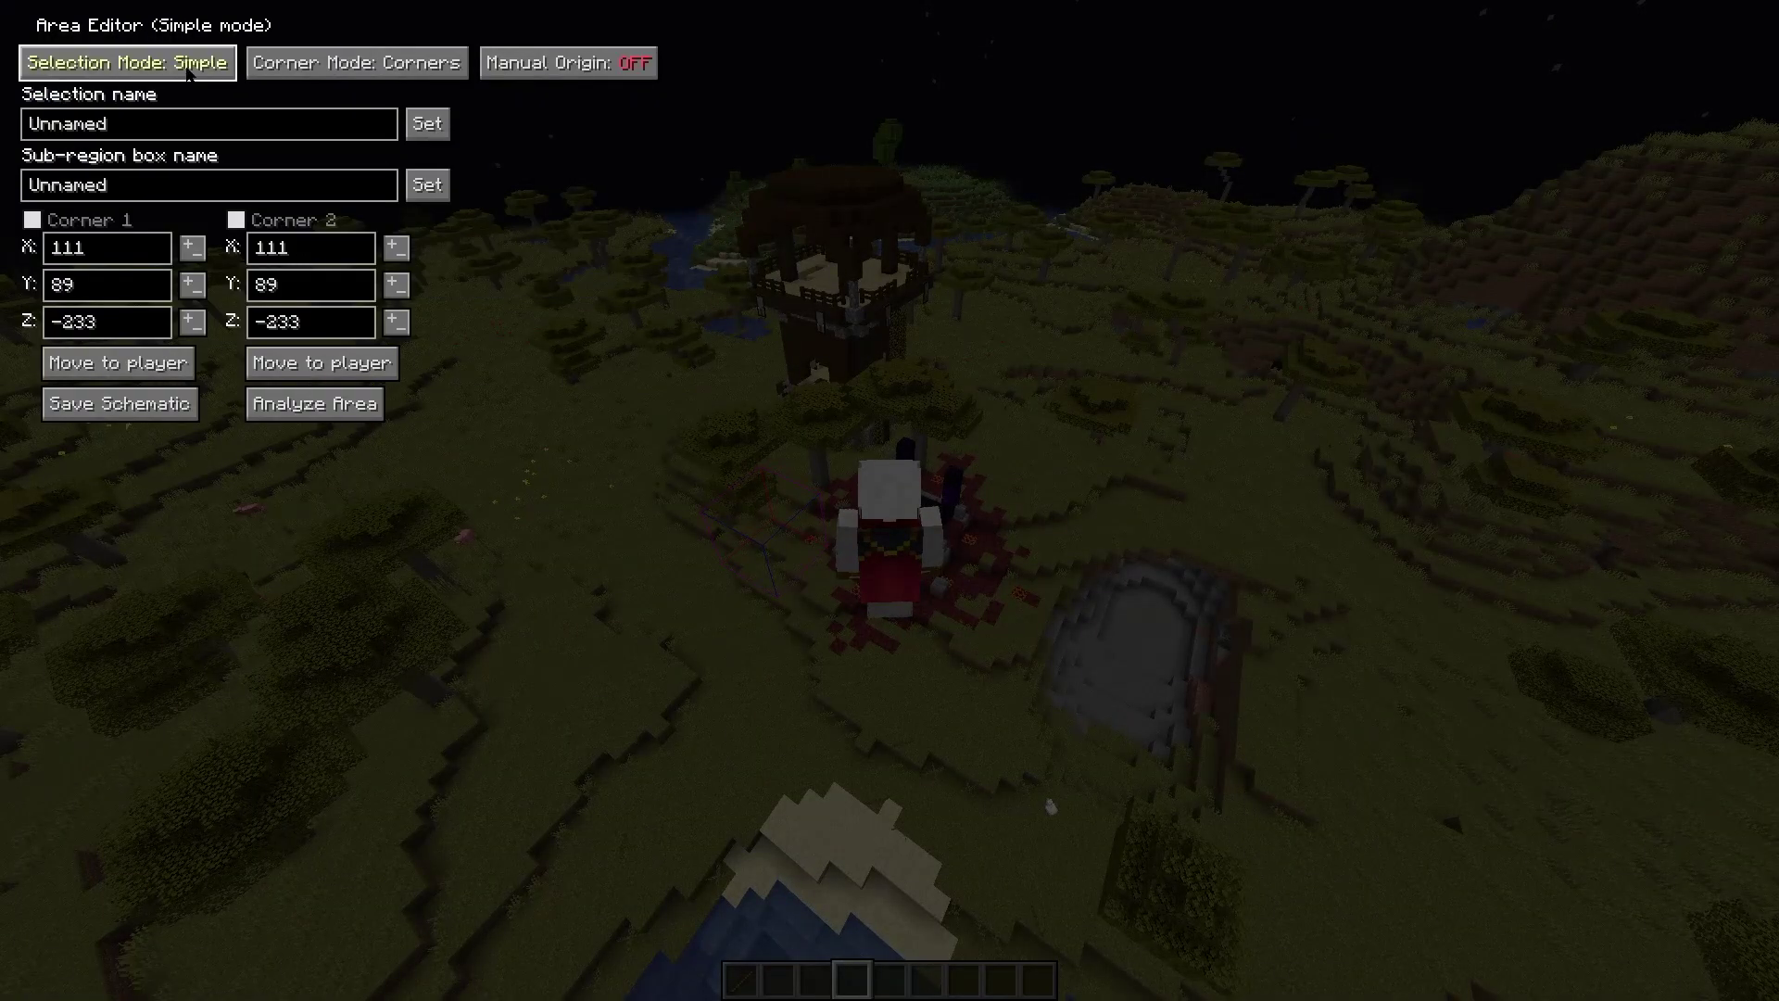
pyautogui.click(188, 65)
pyautogui.click(204, 67)
pyautogui.click(145, 372)
pyautogui.press('Escape')
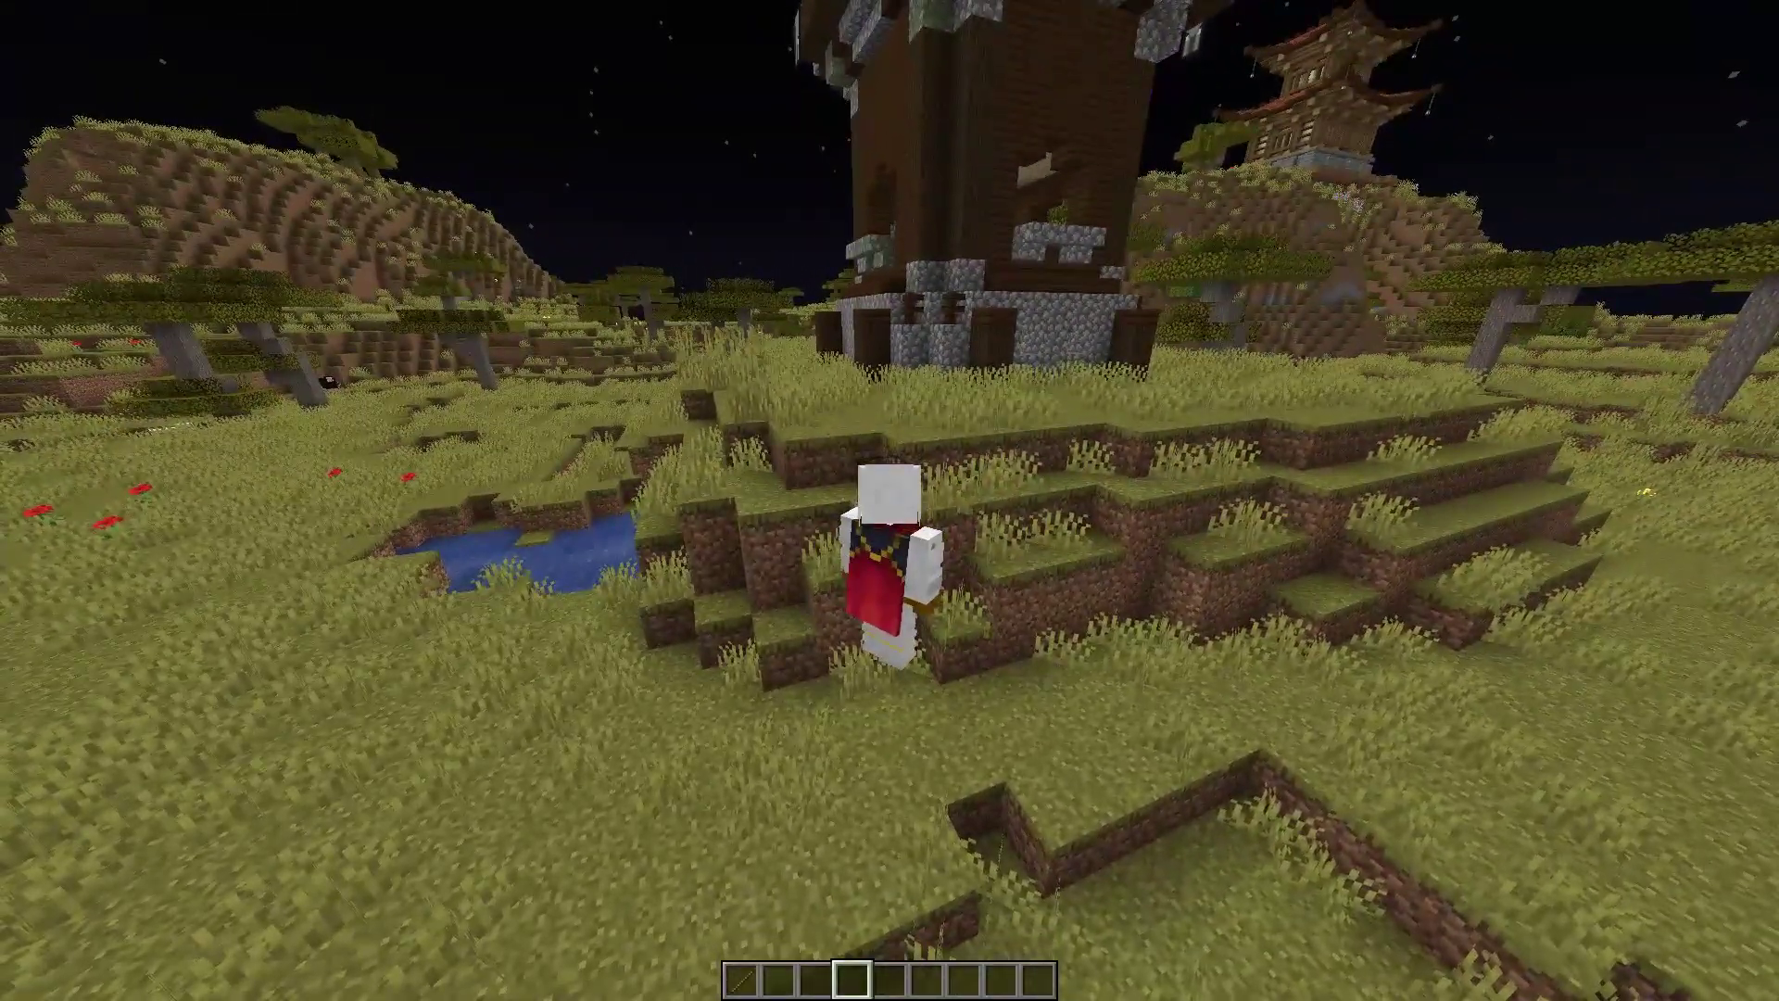
# Step: Set the second corner at the player, adjust the box, and open the Save Schematic screen
pyautogui.press('m')
pyautogui.click(135, 246)
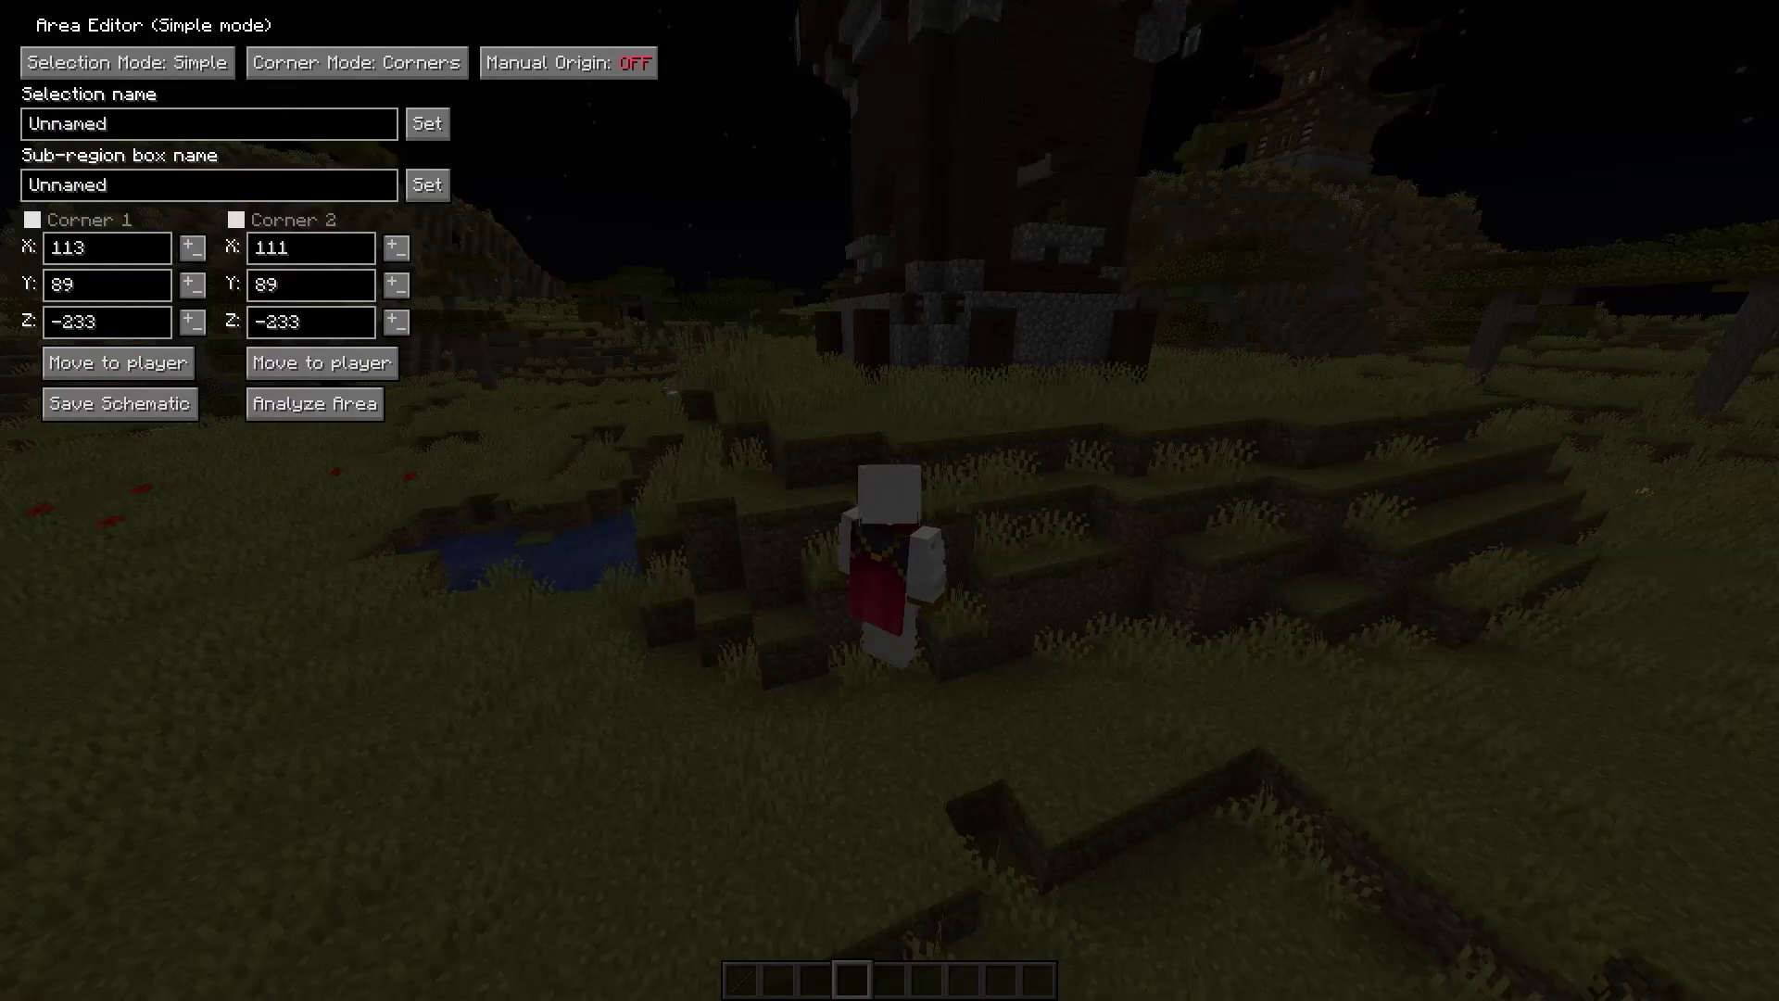
pyautogui.click(355, 368)
pyautogui.press('Escape')
pyautogui.press('Escape')
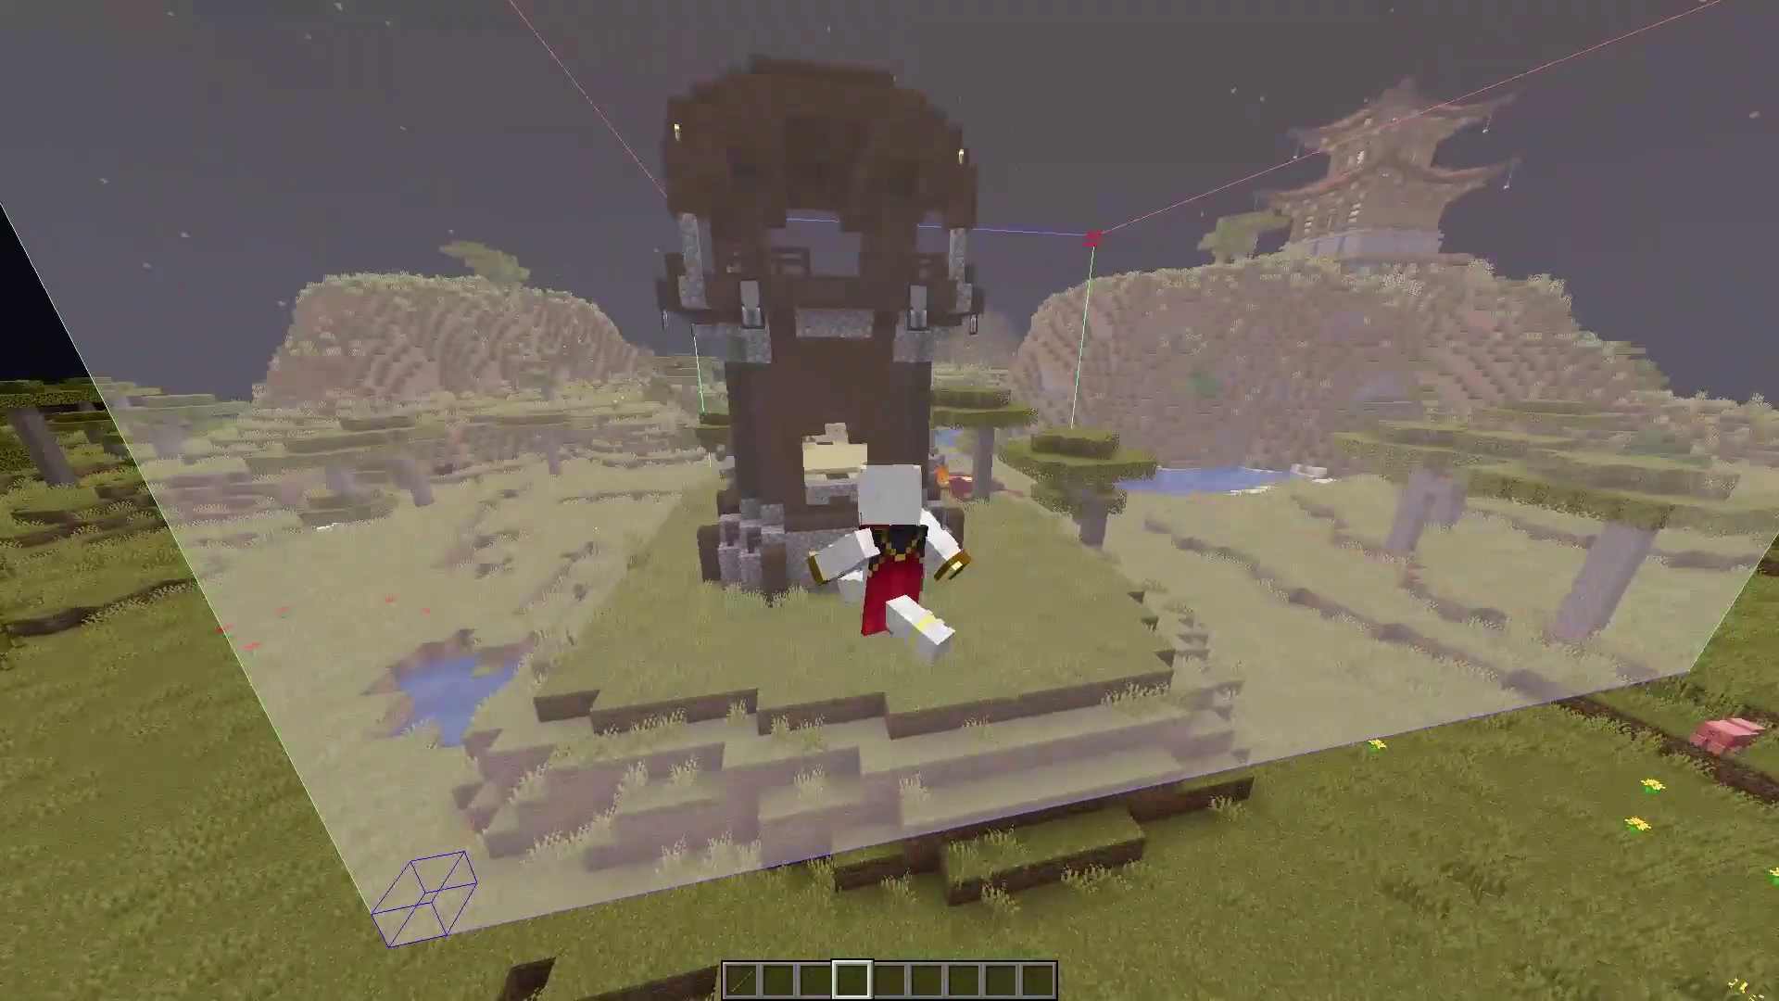
pyautogui.press('m')
pyautogui.click(135, 245)
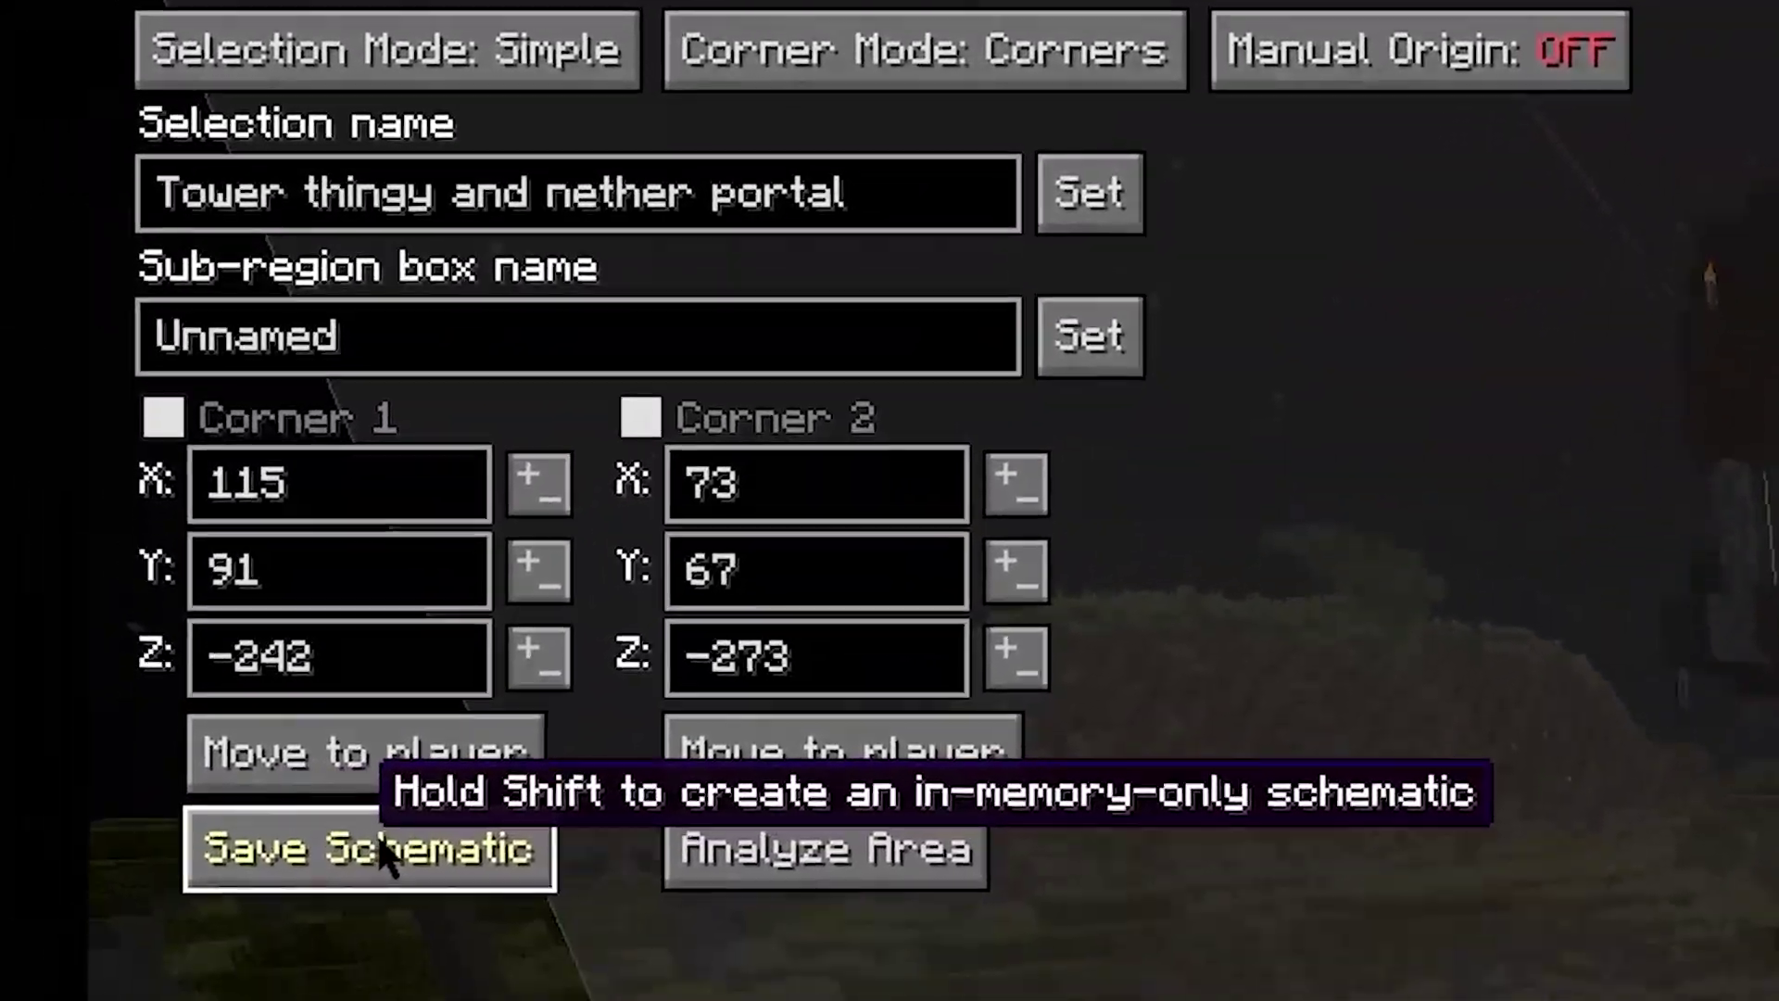
pyautogui.click(159, 893)
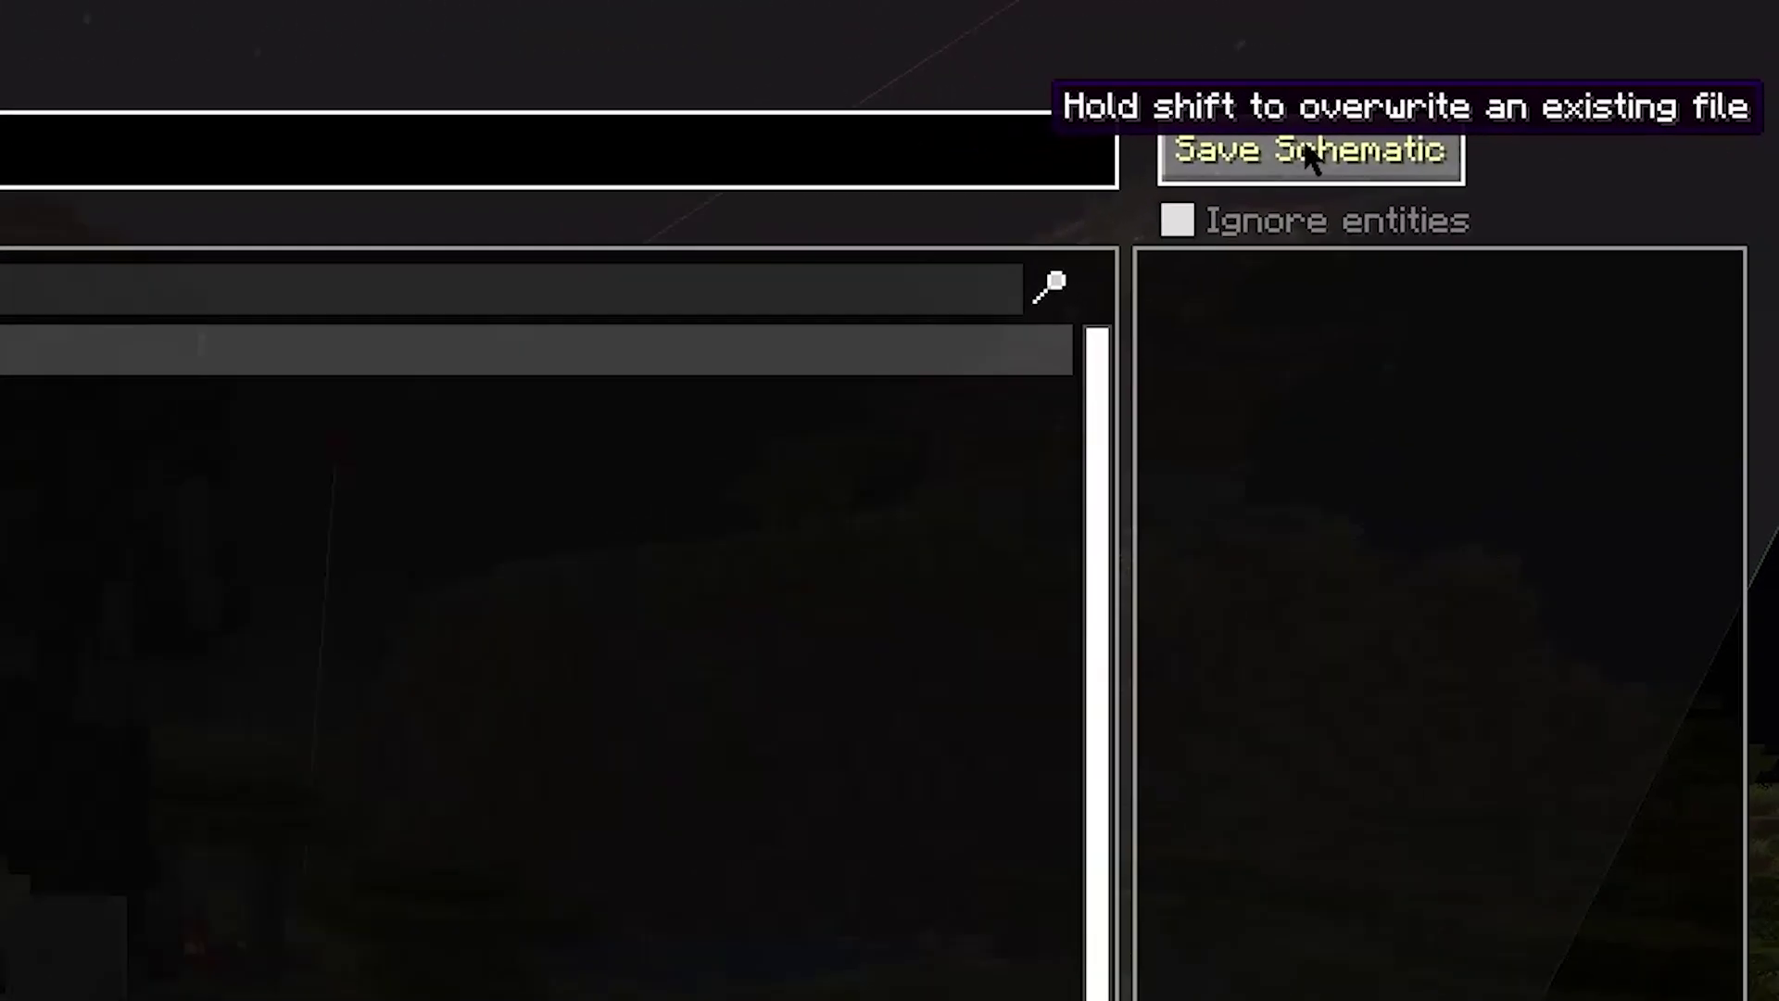
# Step: Save the selection as the schematic 'Tower thingy' and close the save screen
pyautogui.click(1418, 119)
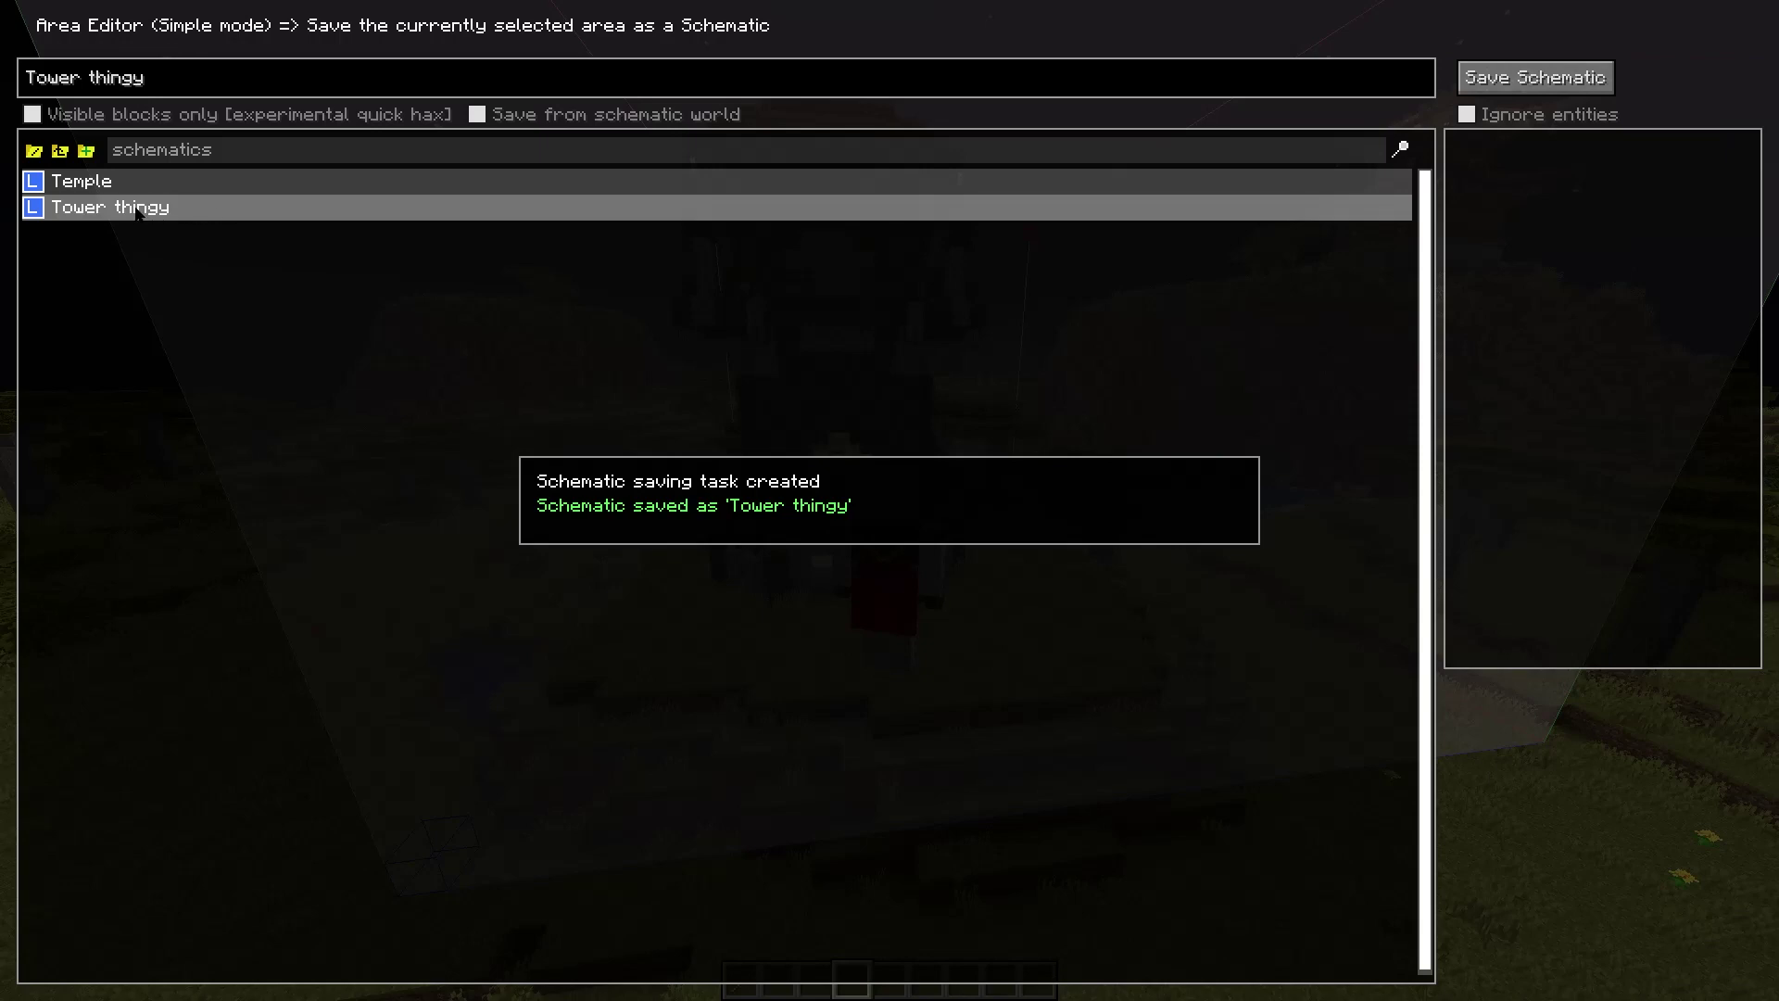
pyautogui.press('Escape')
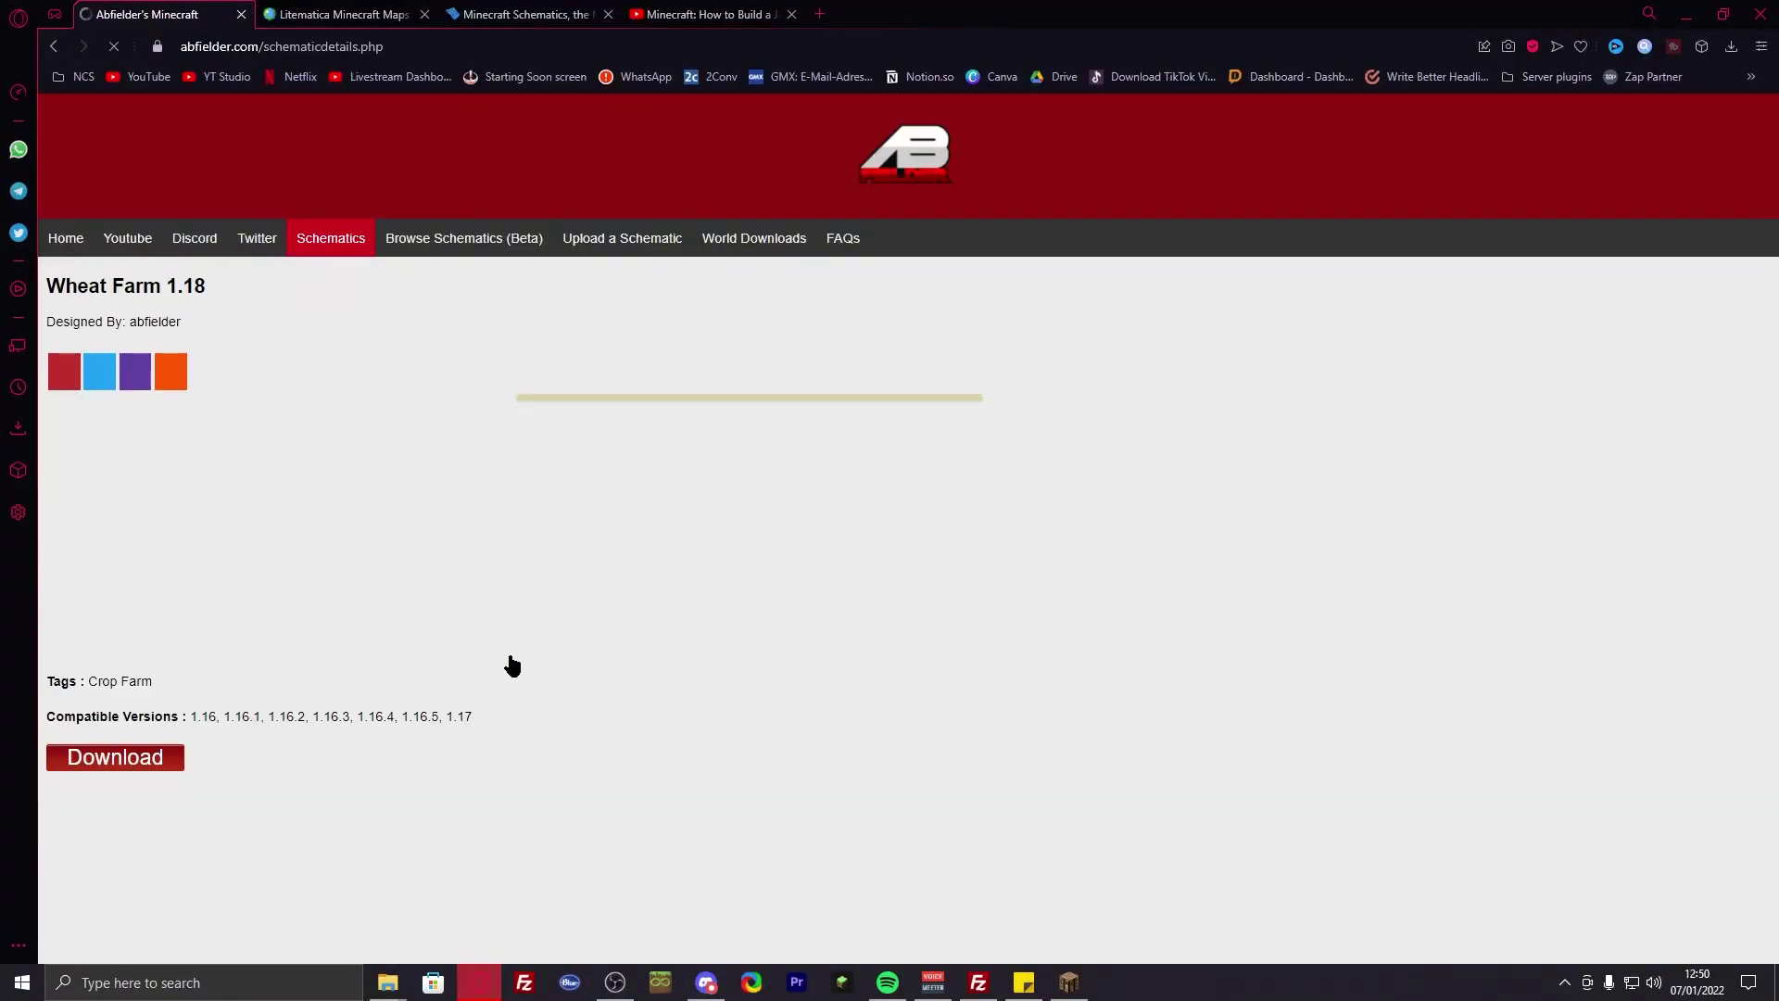
# Step: Download the Wheat Farm 1.18 schematic zip from abfielder.com and open it from its folder
pyautogui.click(127, 770)
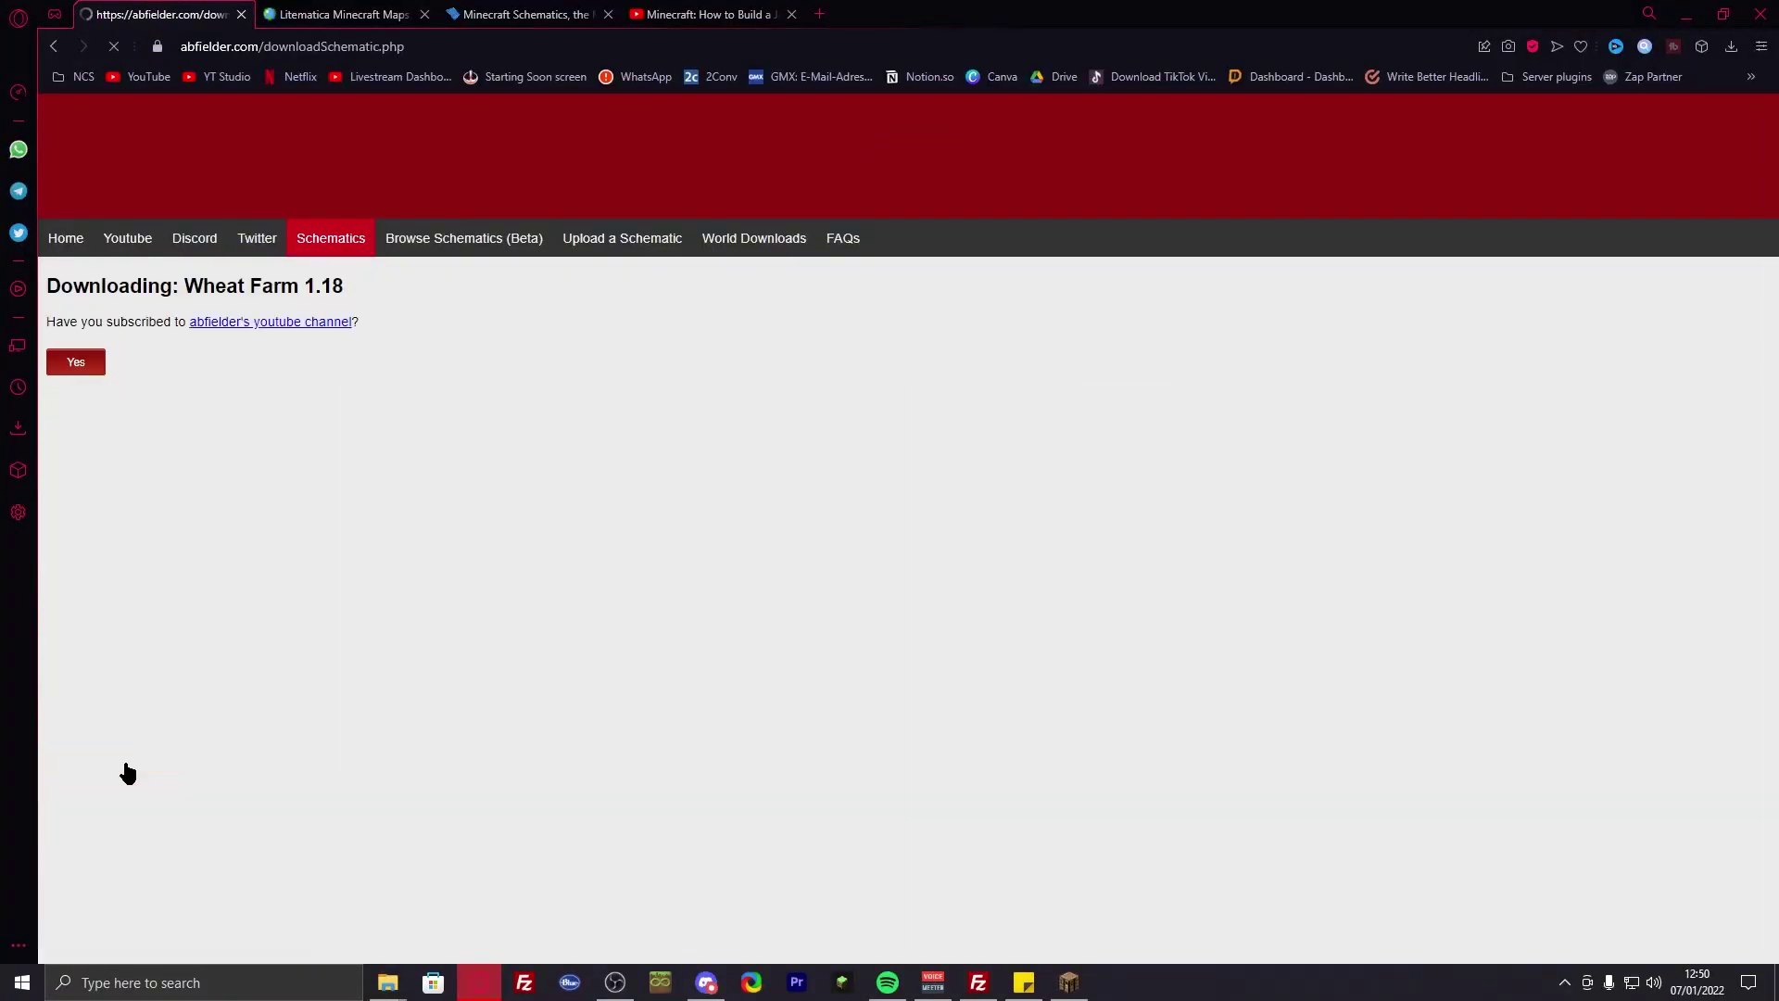
pyautogui.click(73, 374)
pyautogui.click(93, 419)
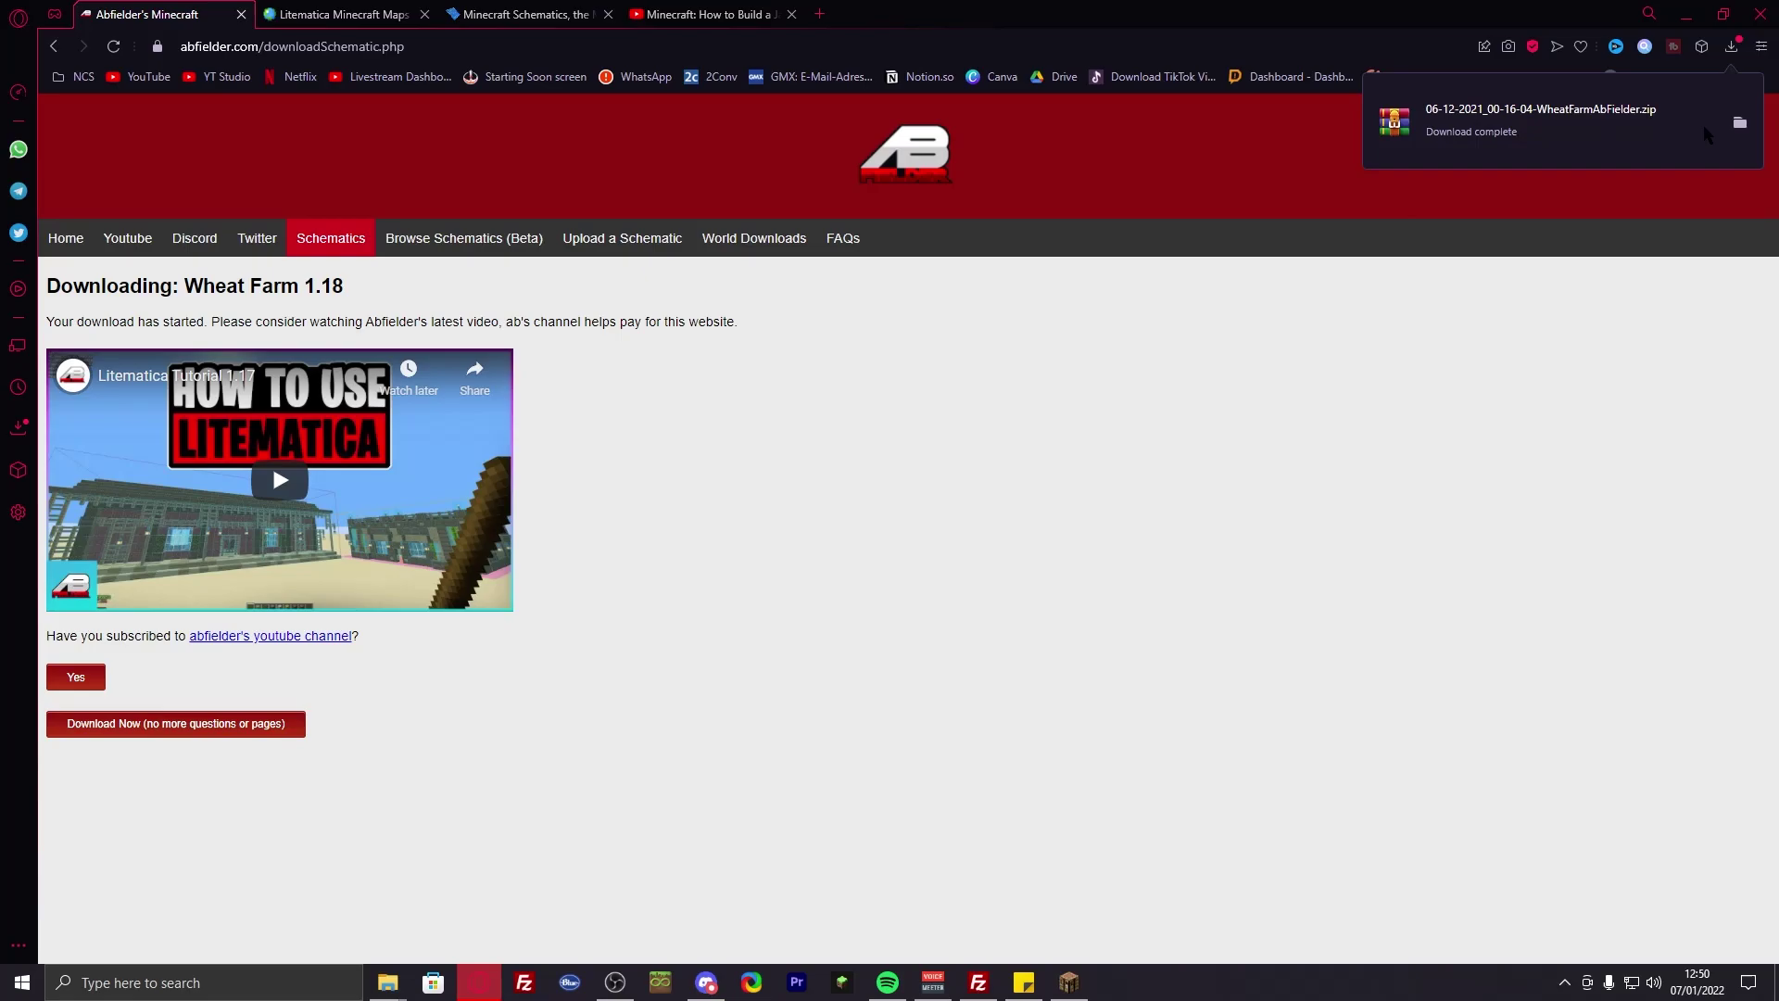
pyautogui.click(1740, 126)
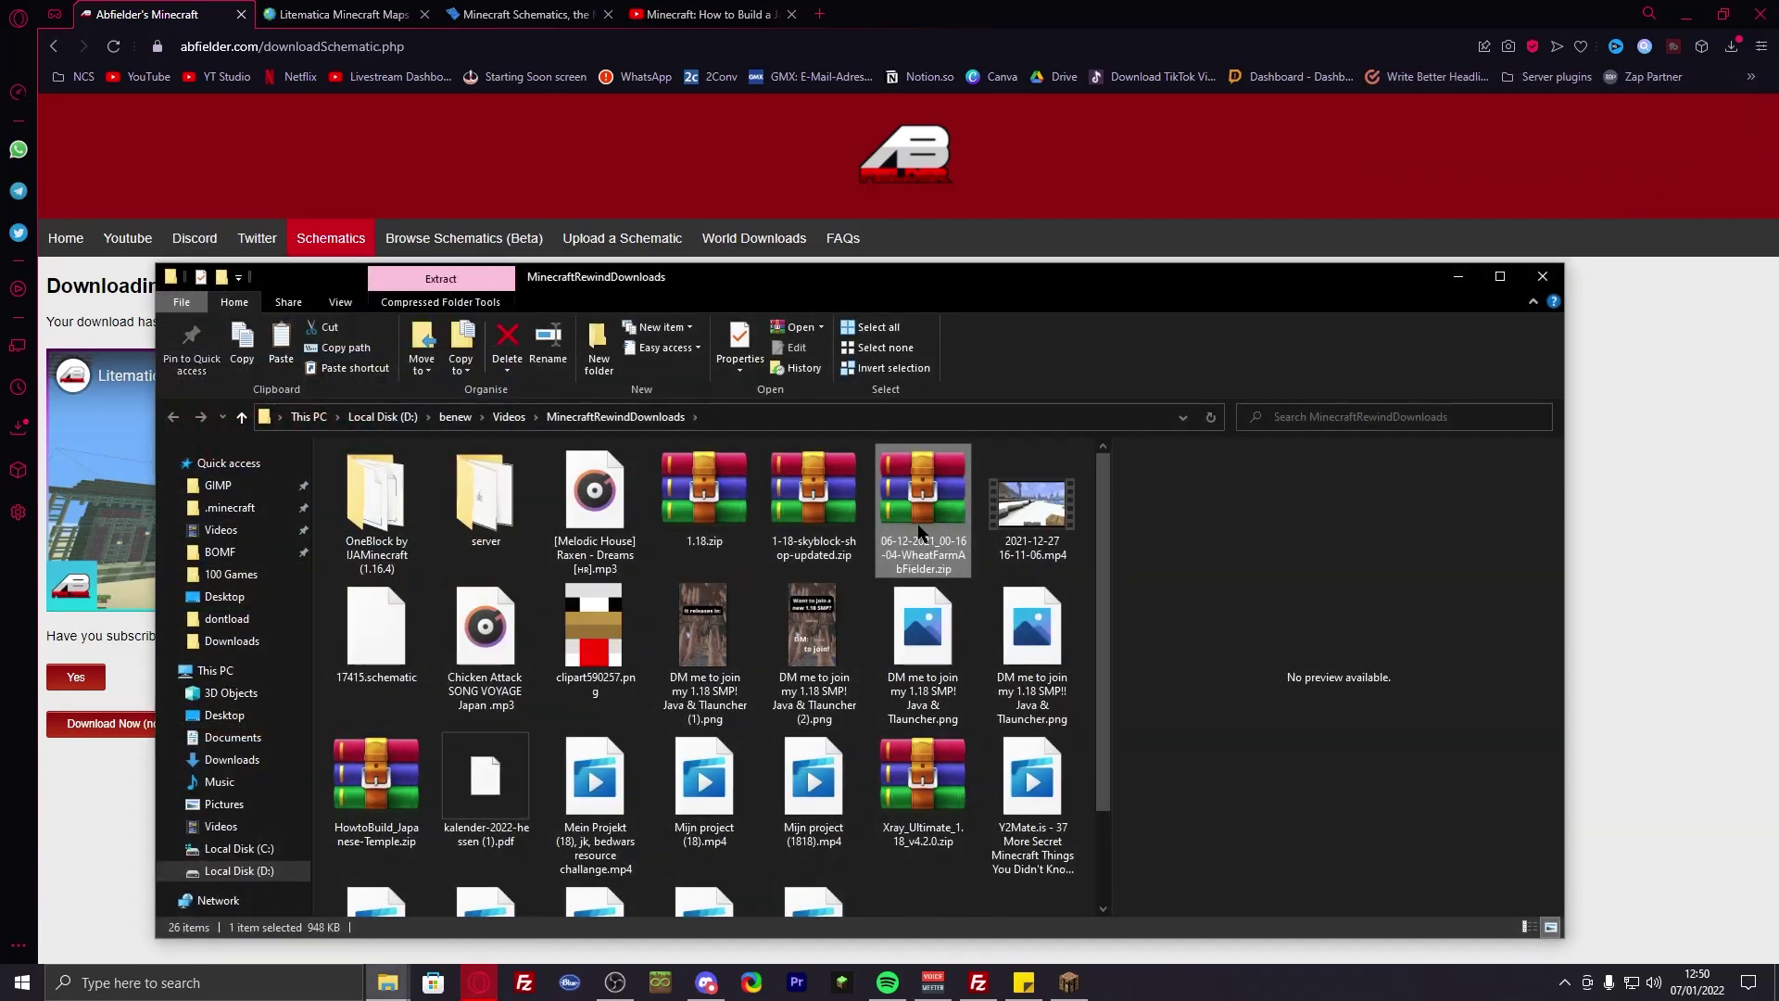
pyautogui.doubleClick(921, 533)
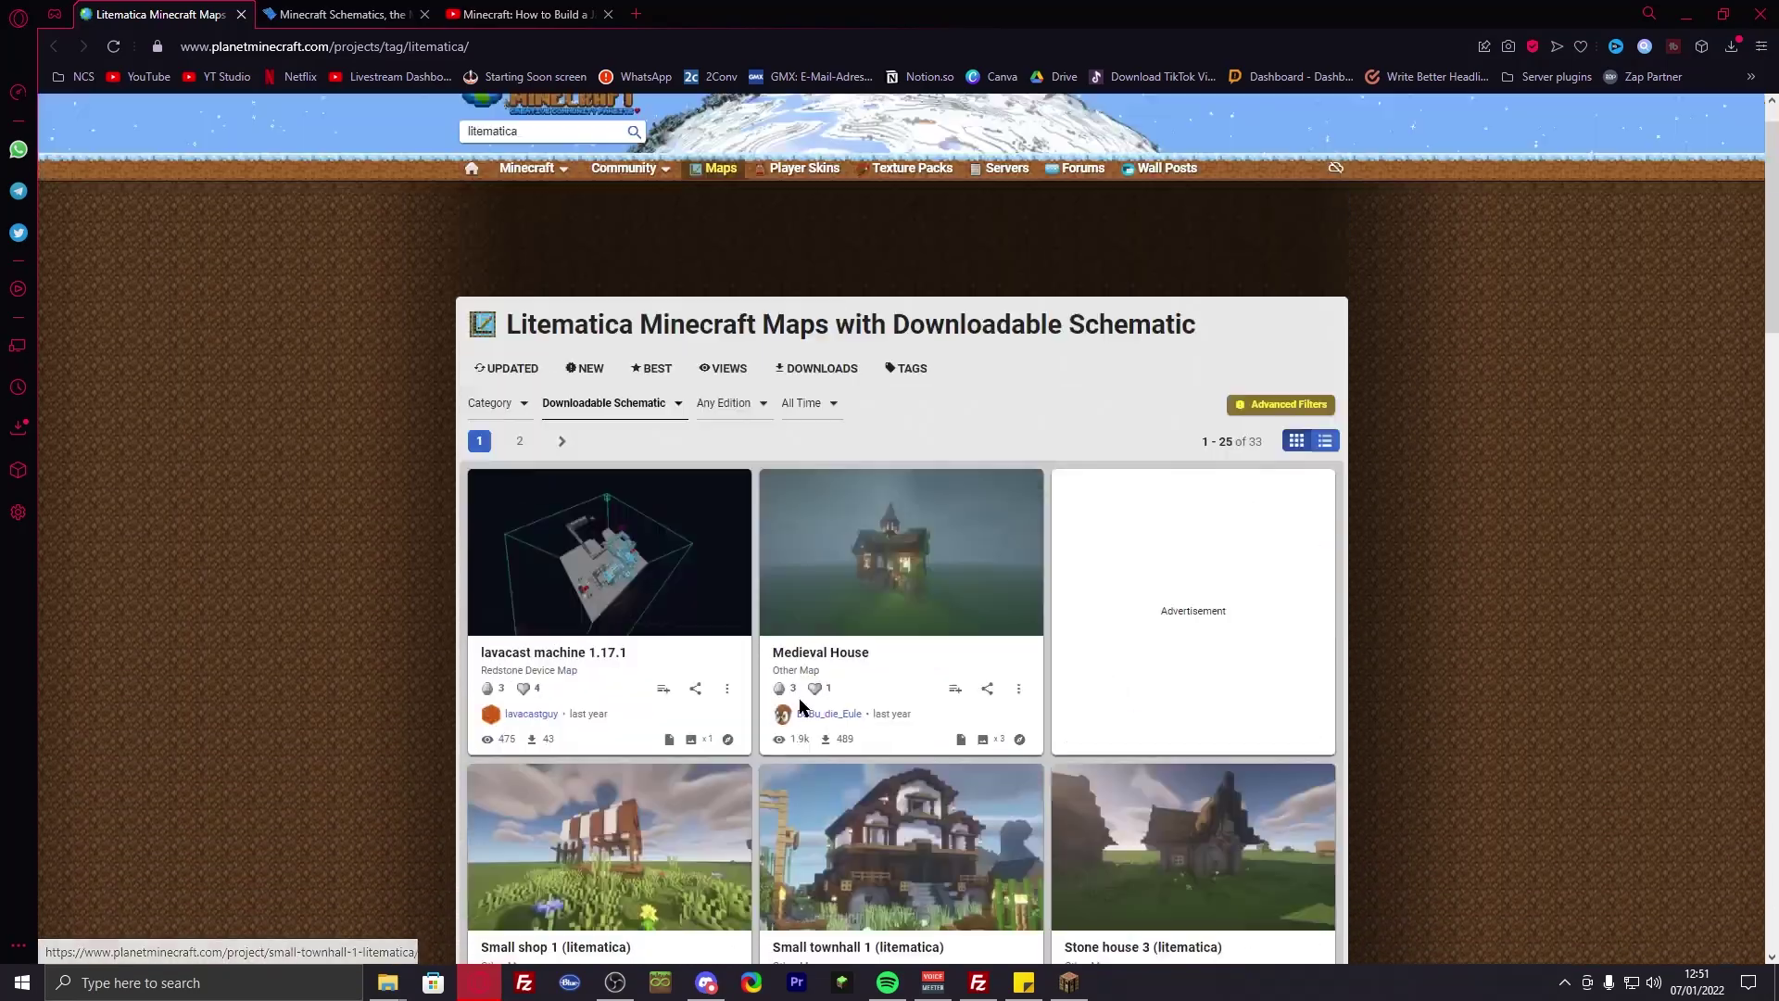
# Step: Download the lavacast machine 1.17.1 map zip from Planet Minecraft and open the archive
pyautogui.scroll(1, 802, 706)
pyautogui.click(568, 715)
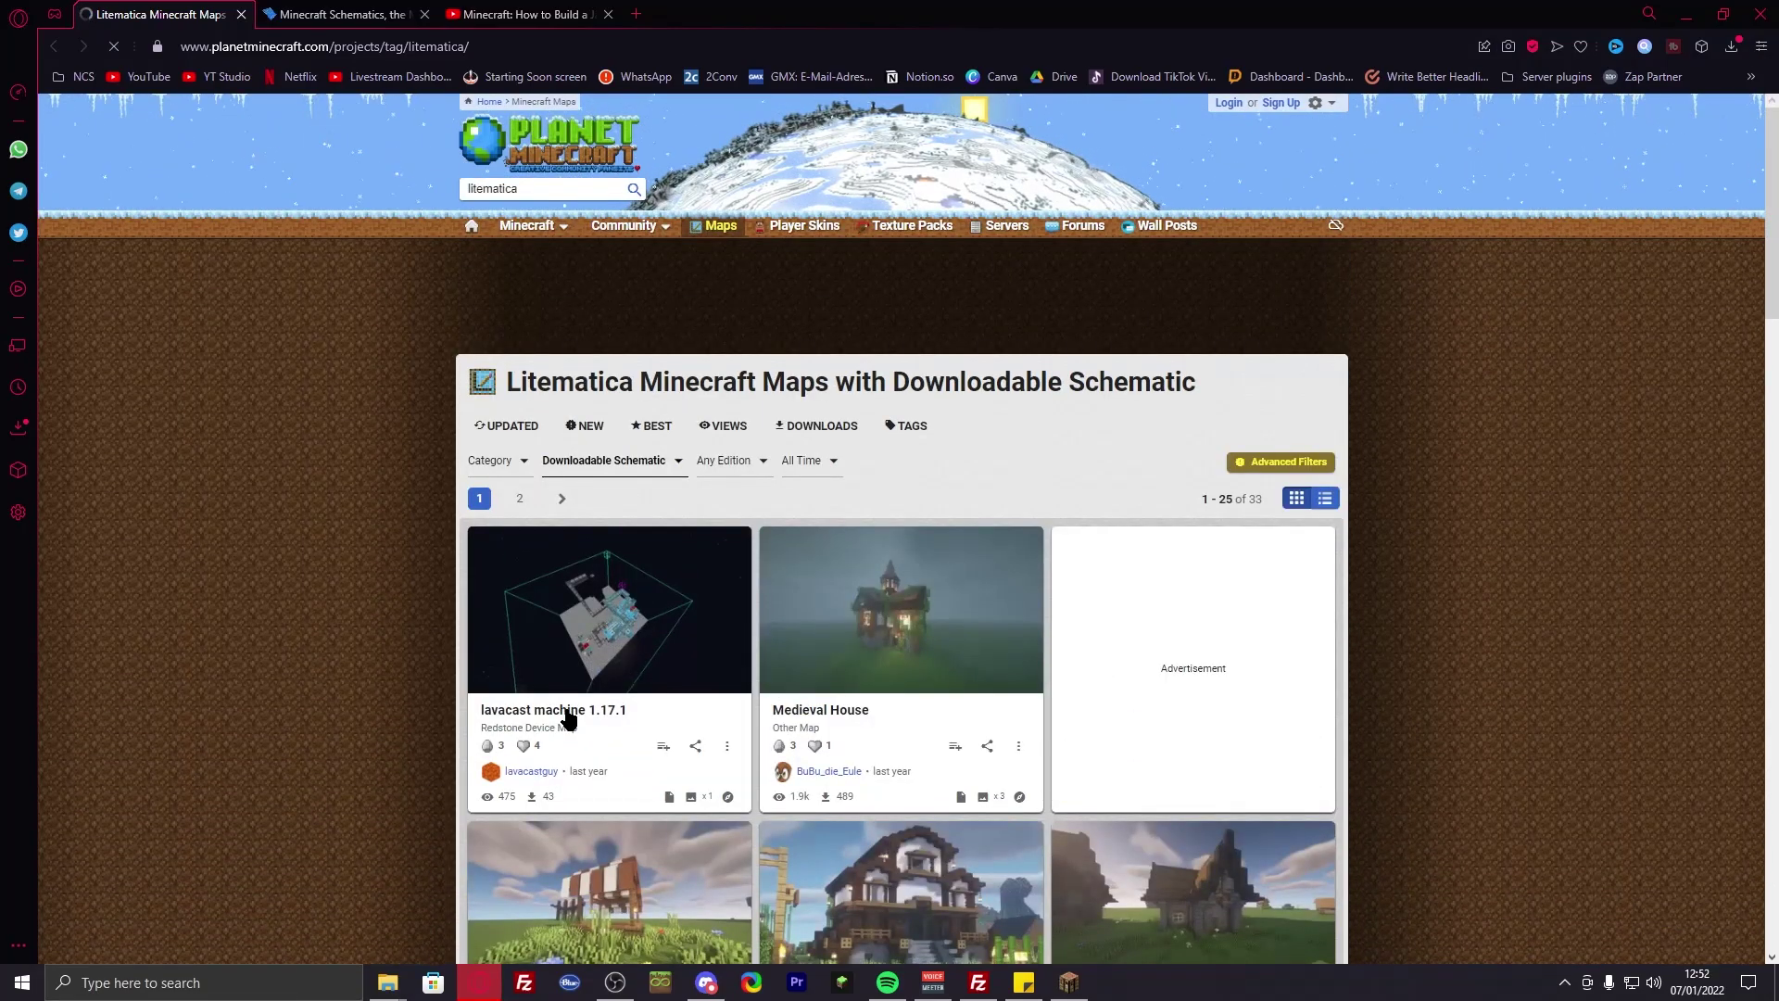
pyautogui.scroll(-2, 760, 649)
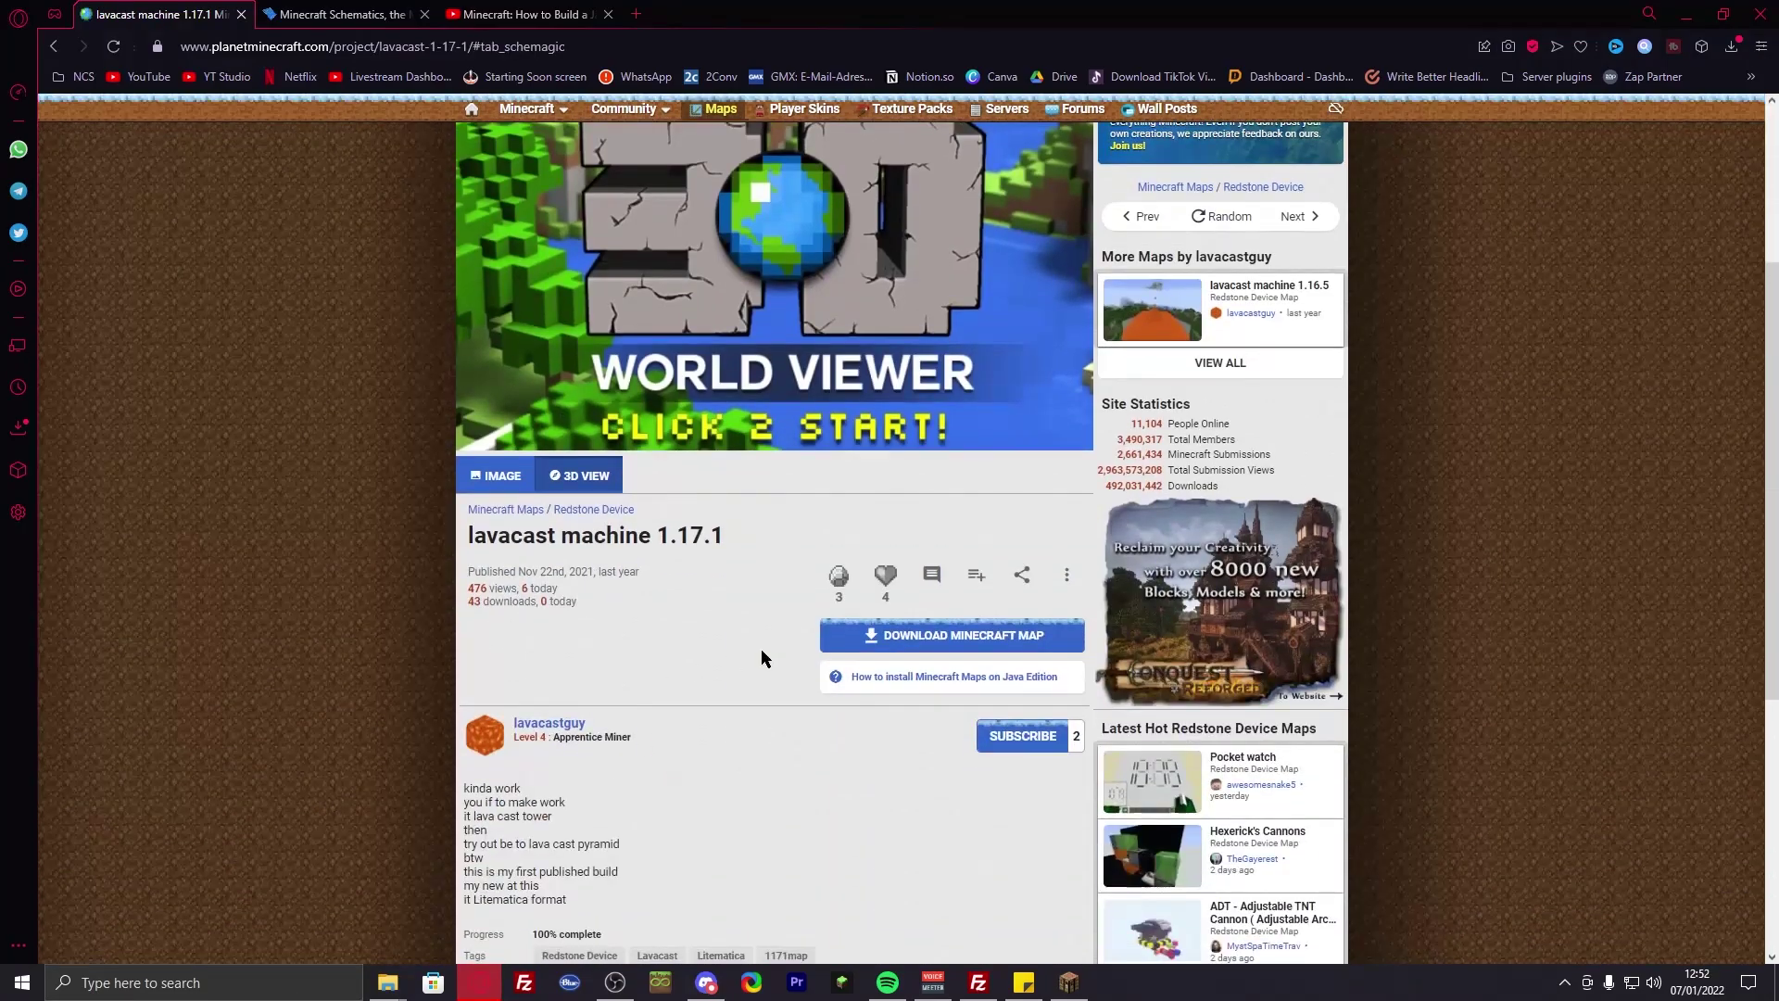
pyautogui.click(934, 644)
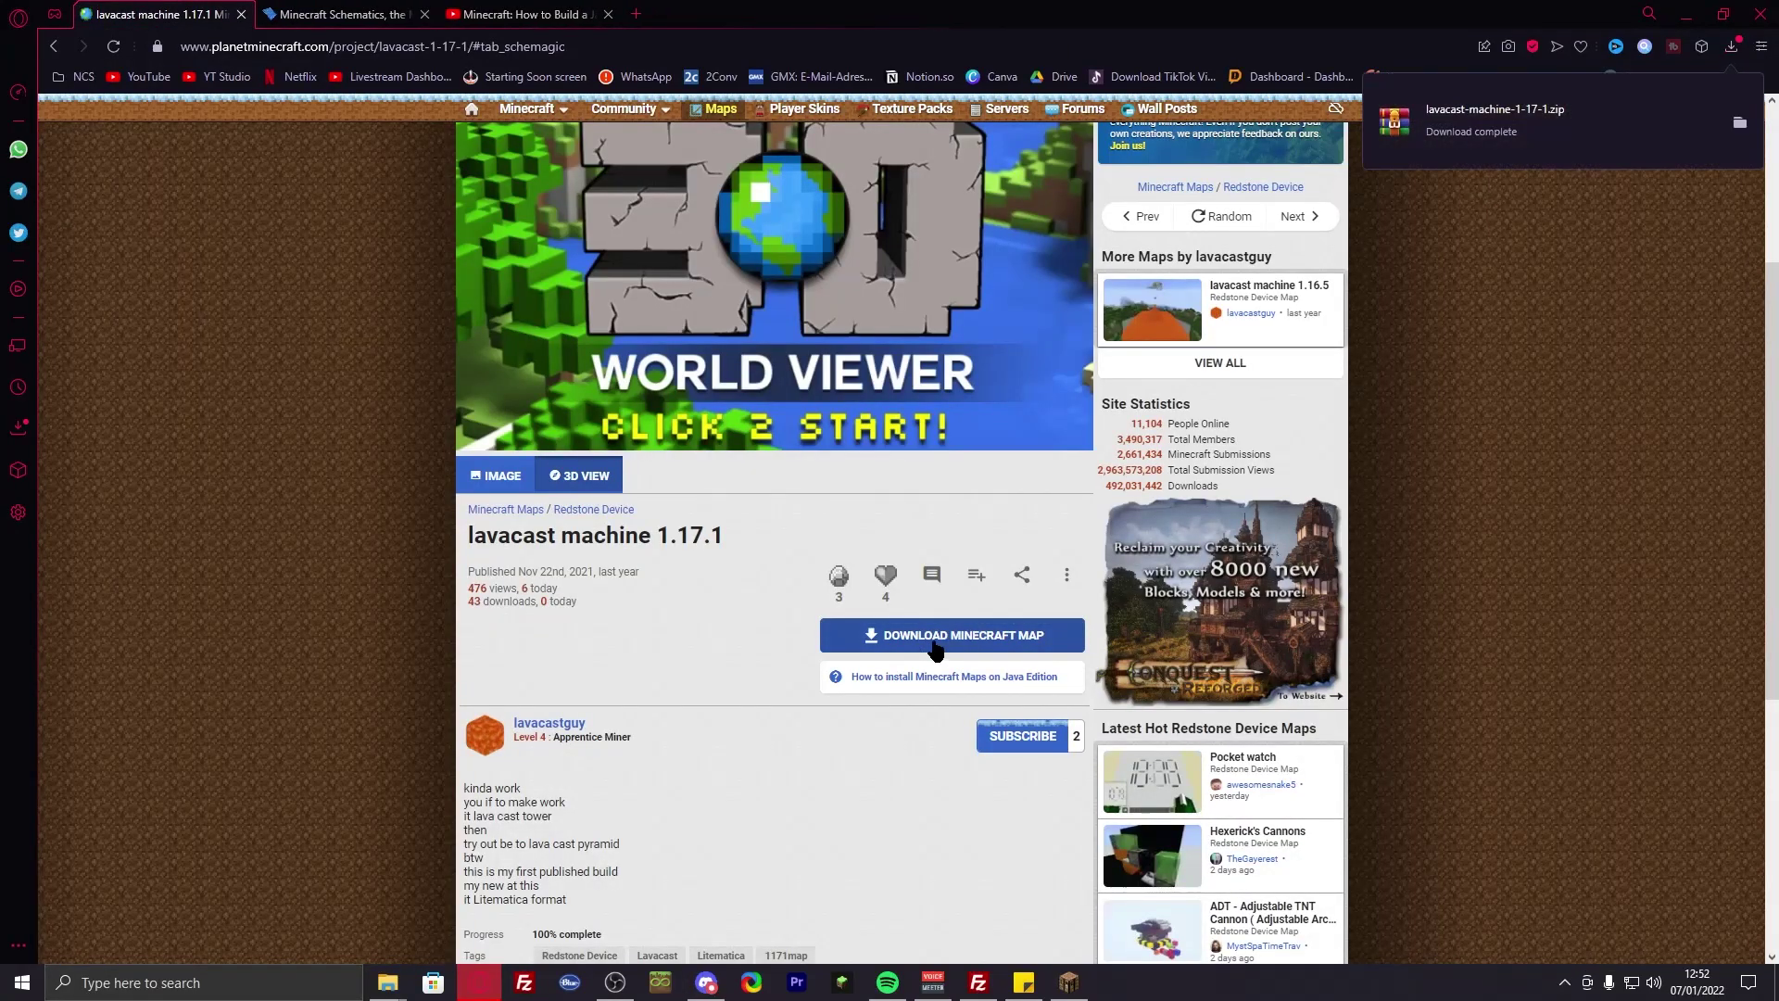
pyautogui.click(1584, 117)
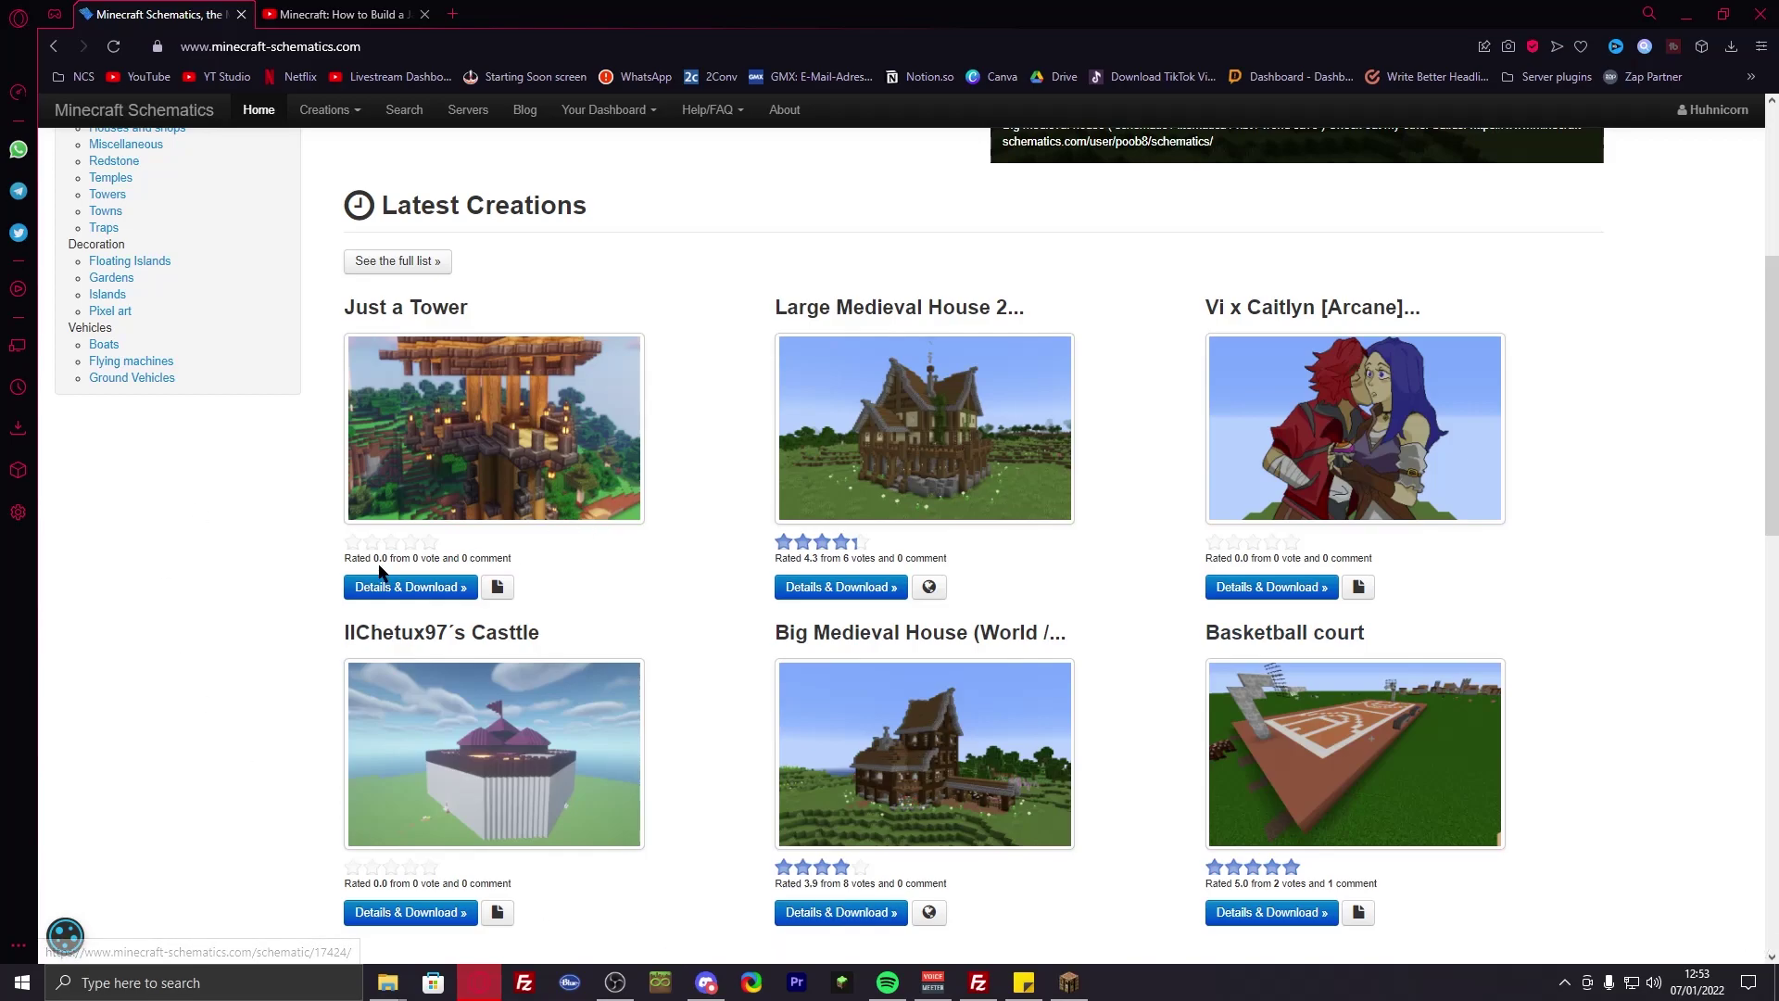
# Step: Request the Just a Tower schematic download, then browse the Arenas category
pyautogui.click(398, 312)
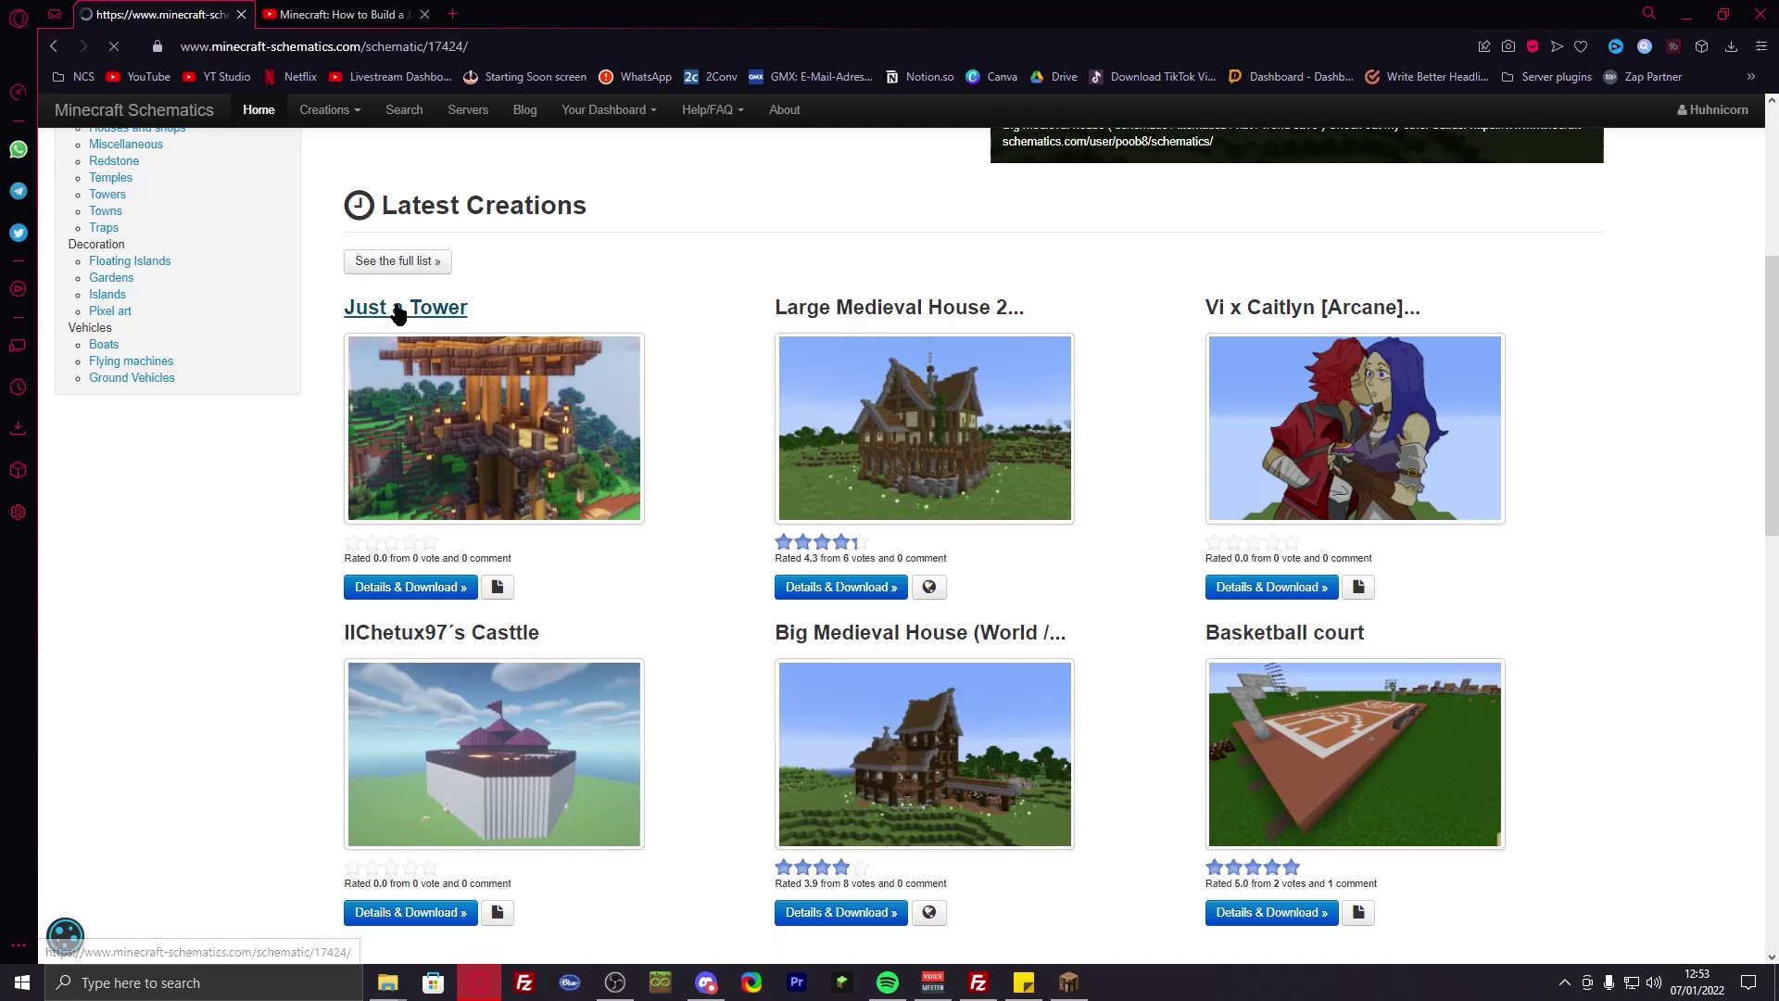
pyautogui.click(940, 613)
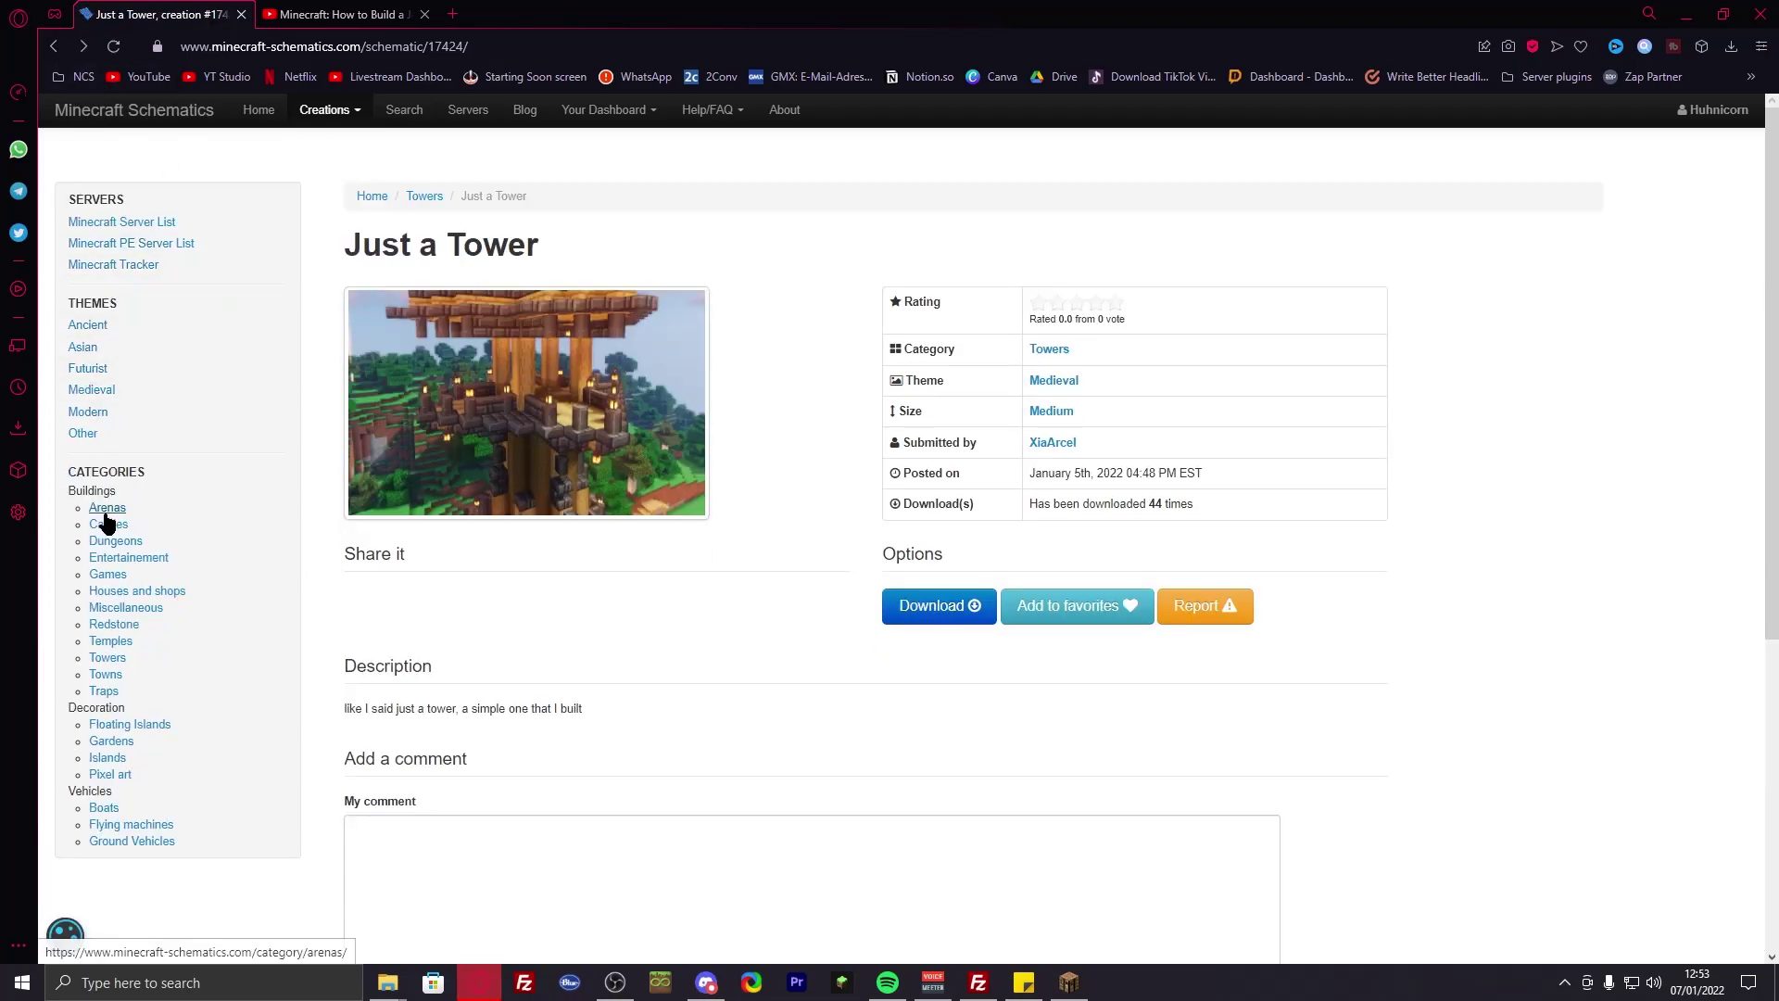
pyautogui.click(108, 510)
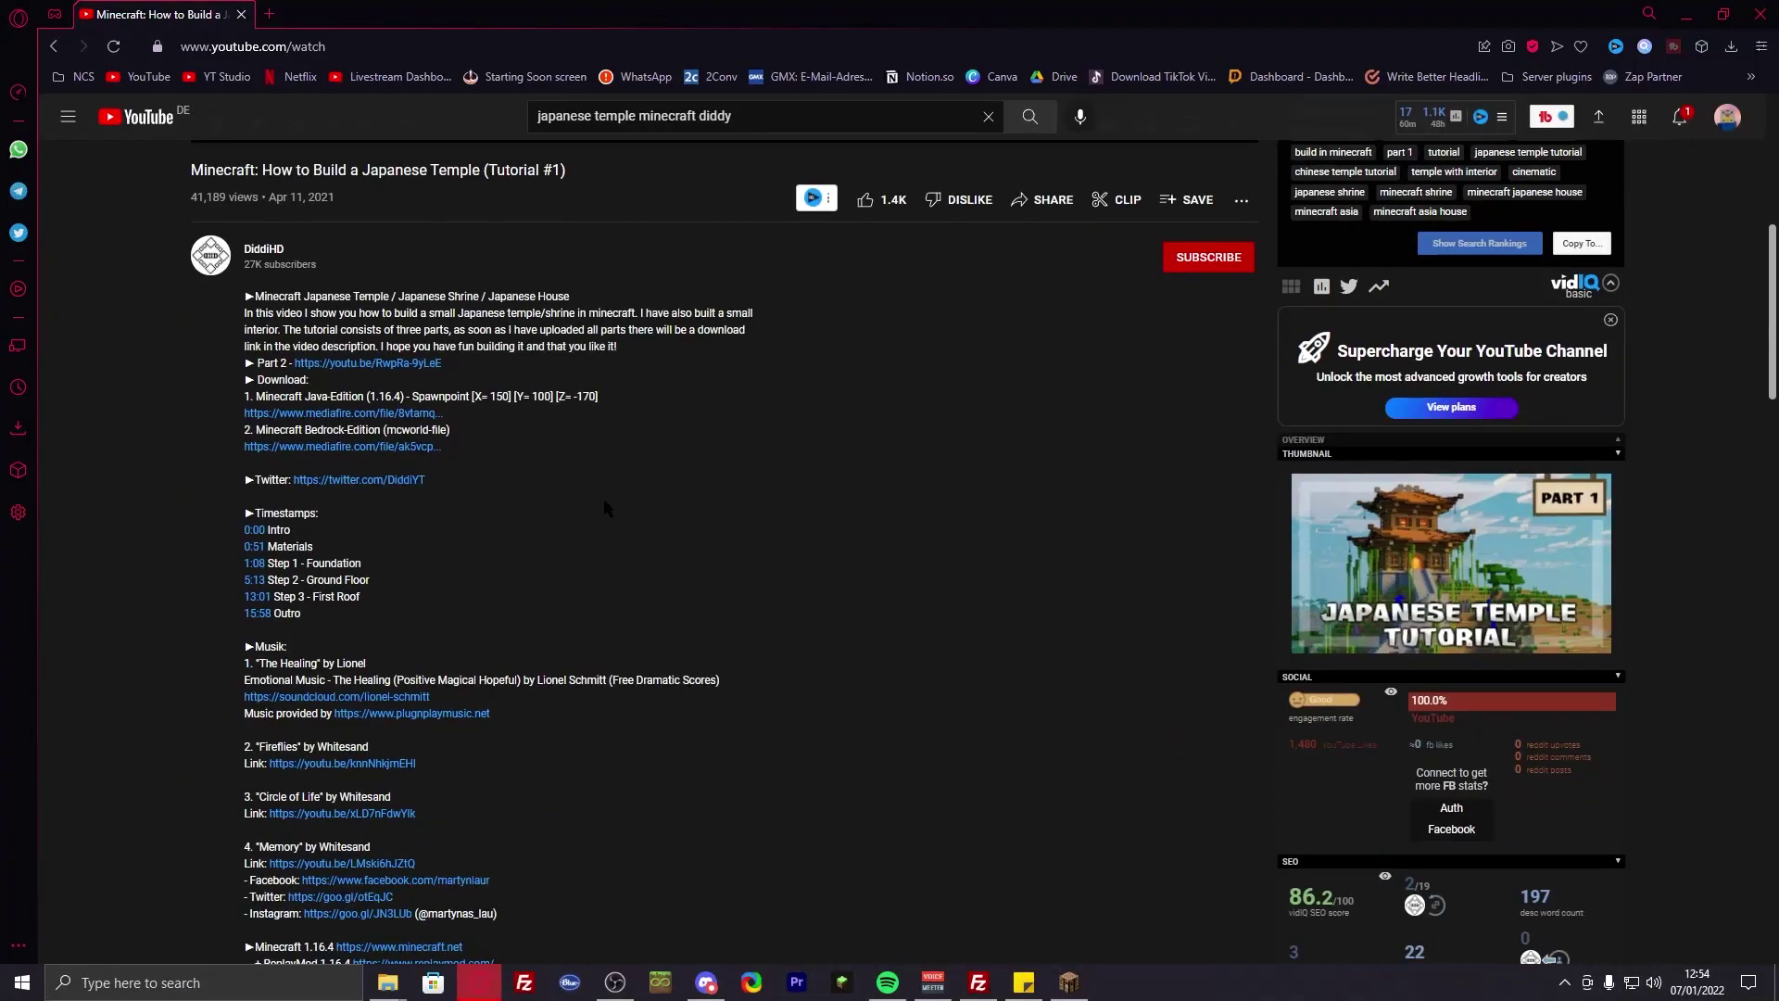
# Step: On the Japanese temple tutorial video page, select the search text and dismiss its suggestions
pyautogui.scroll(6, 604, 498)
pyautogui.click(812, 125)
pyautogui.scroll(-5, 615, 602)
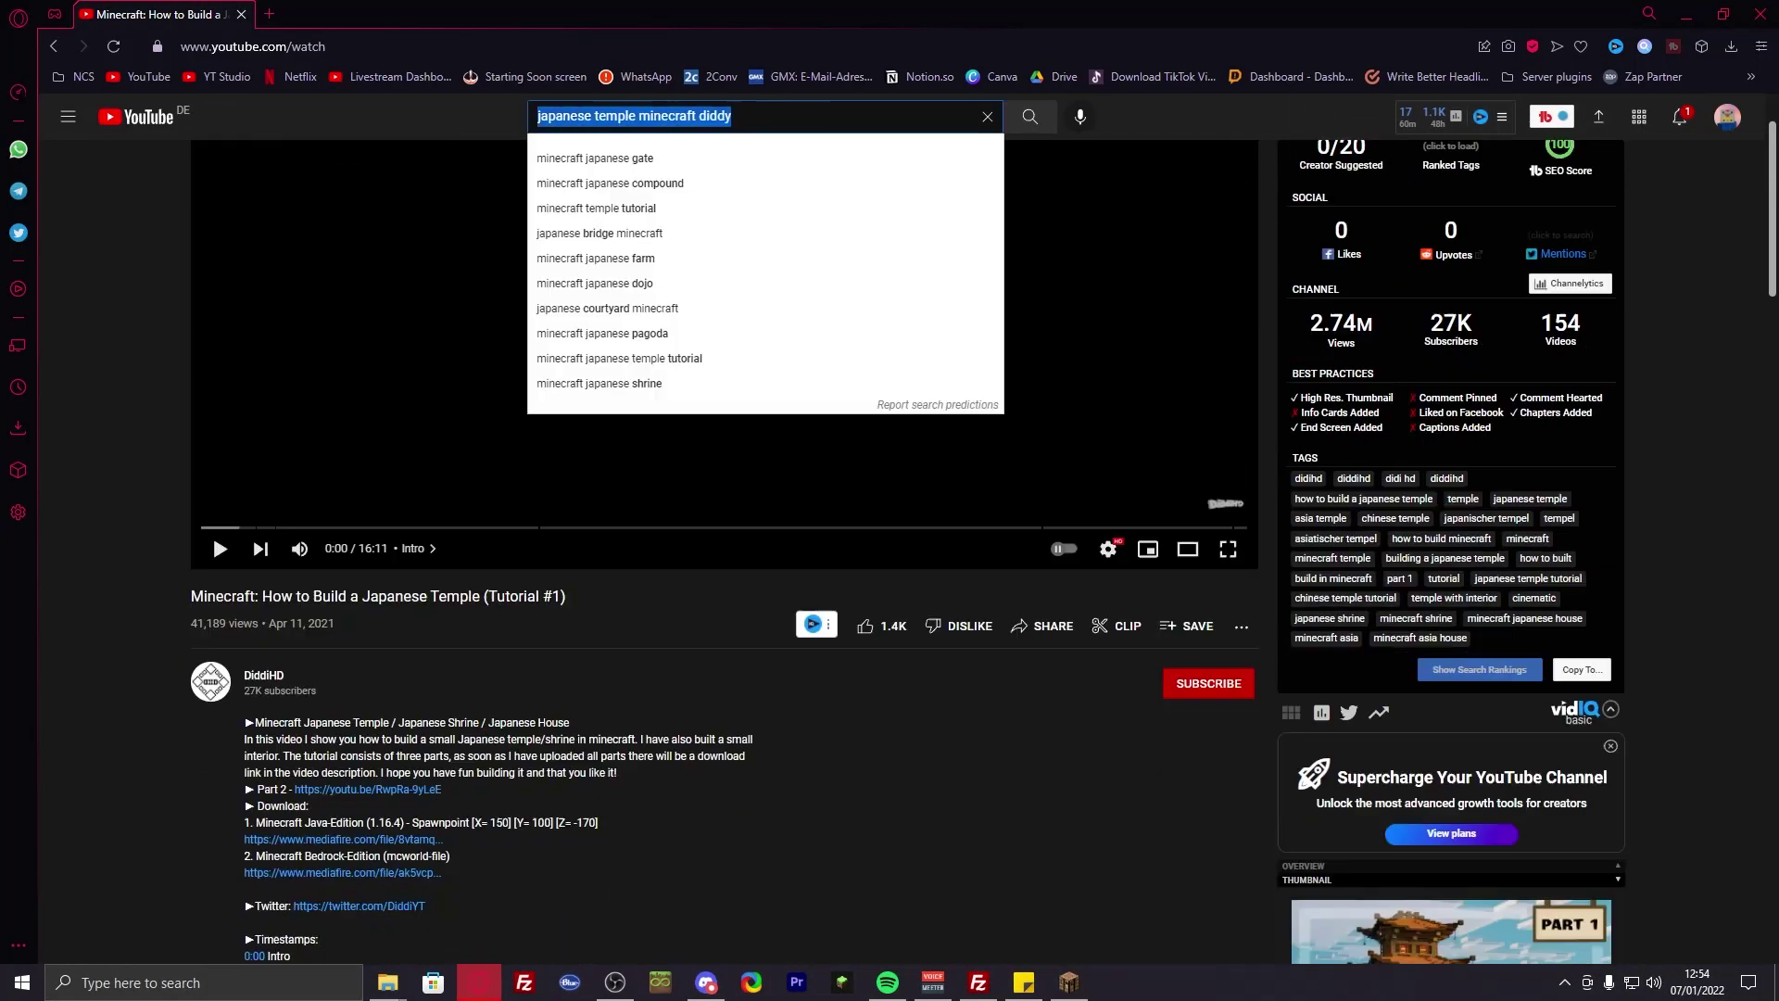
pyautogui.click(615, 602)
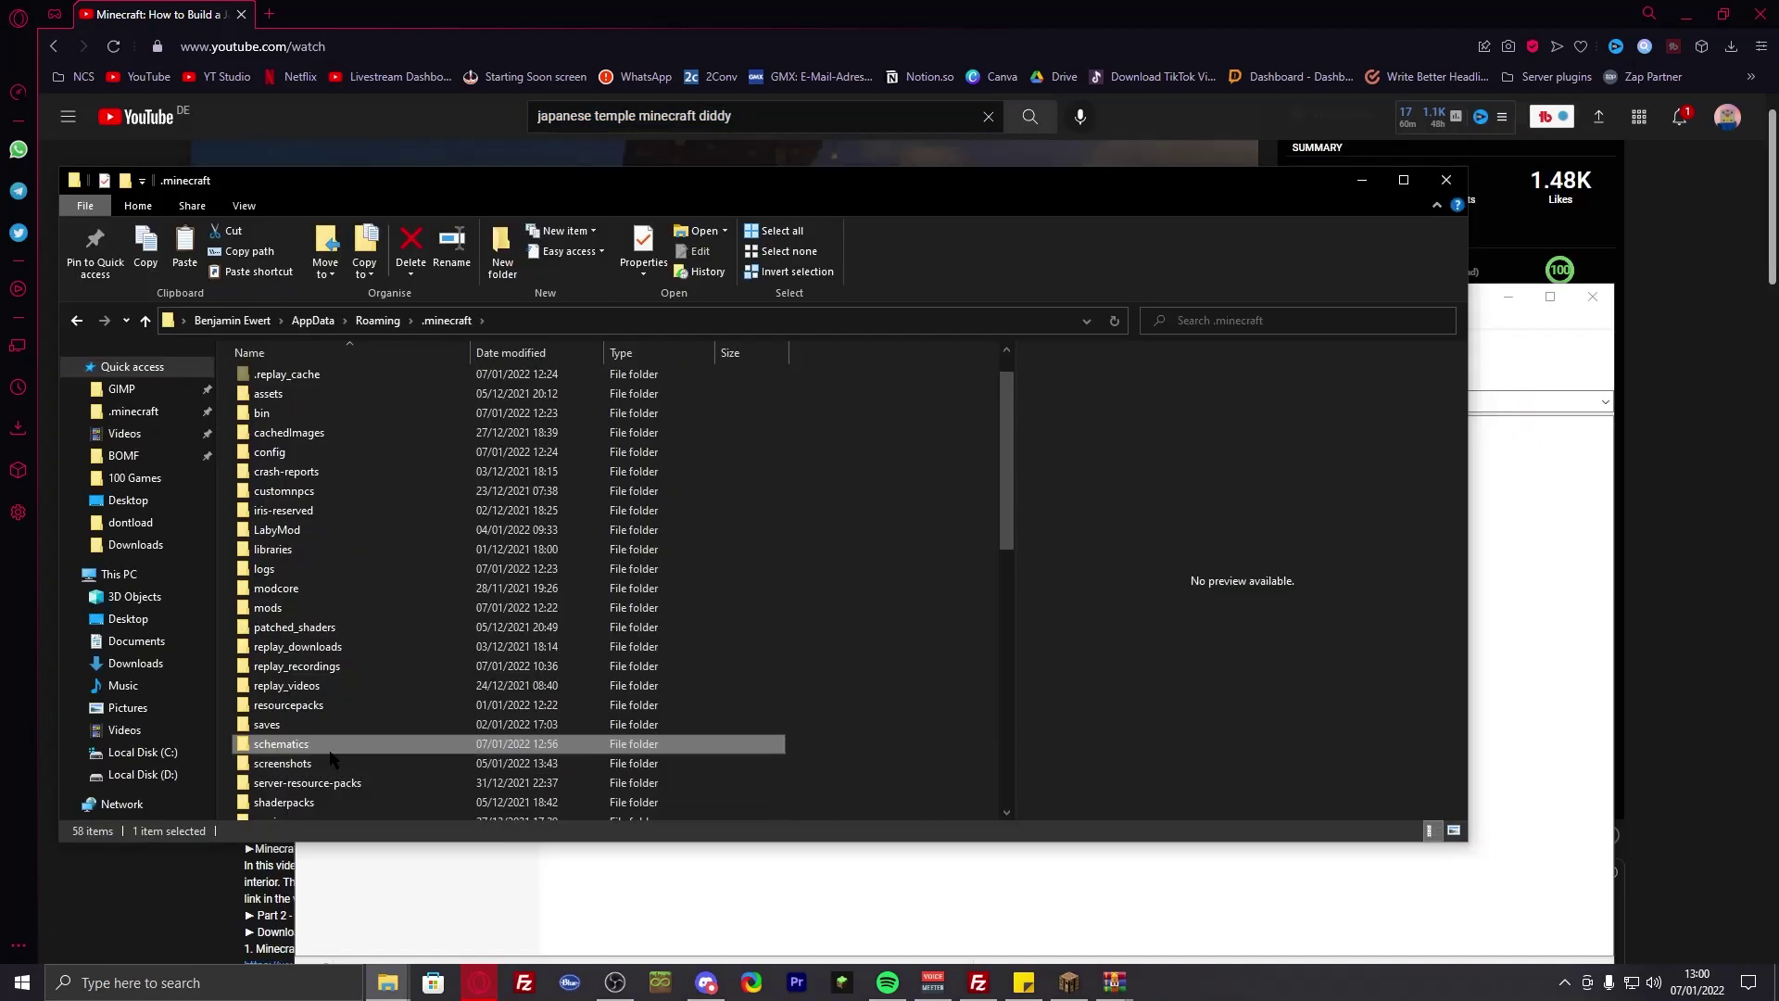
# Step: Move Wheat Farm 1.18.litematic from the archive into the schematics folder
pyautogui.doubleClick(329, 751)
pyautogui.click(645, 876)
pyautogui.moveTo(417, 481); pyautogui.dragTo(275, 491)
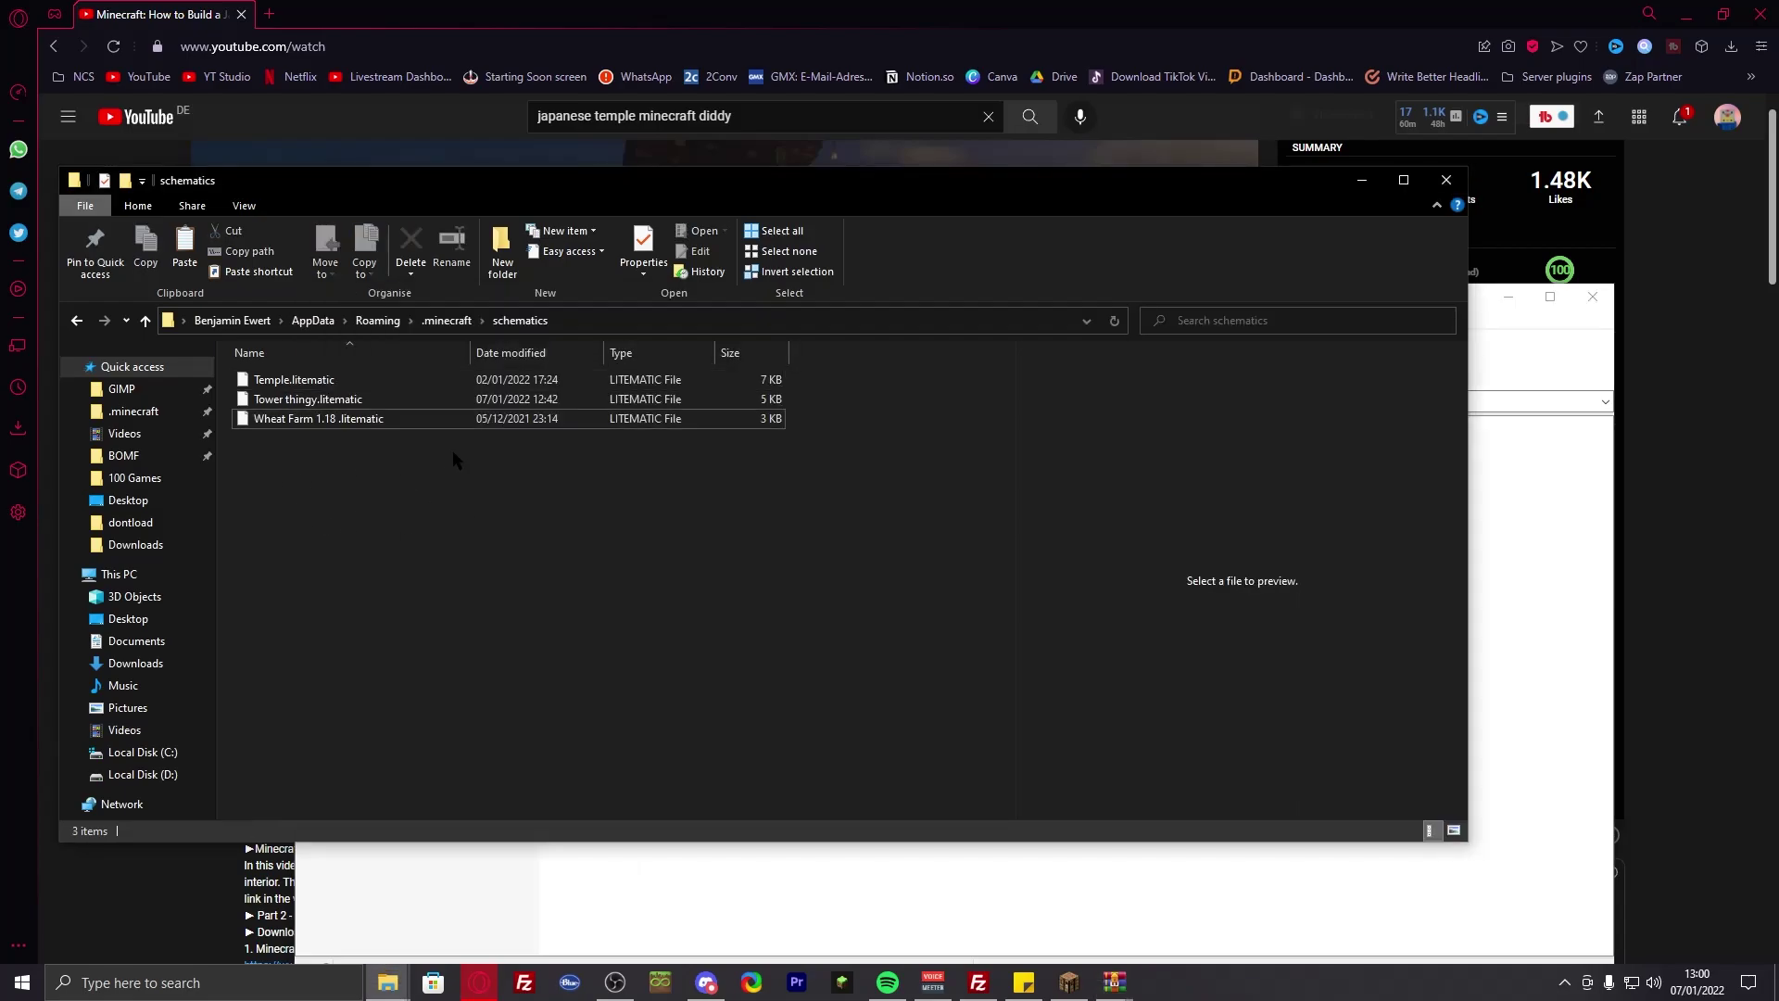
# Step: Open the temple zip and drag the HowtoBuild_Japanese-Temple folder into the saves folder
pyautogui.click(1730, 46)
pyautogui.click(1501, 167)
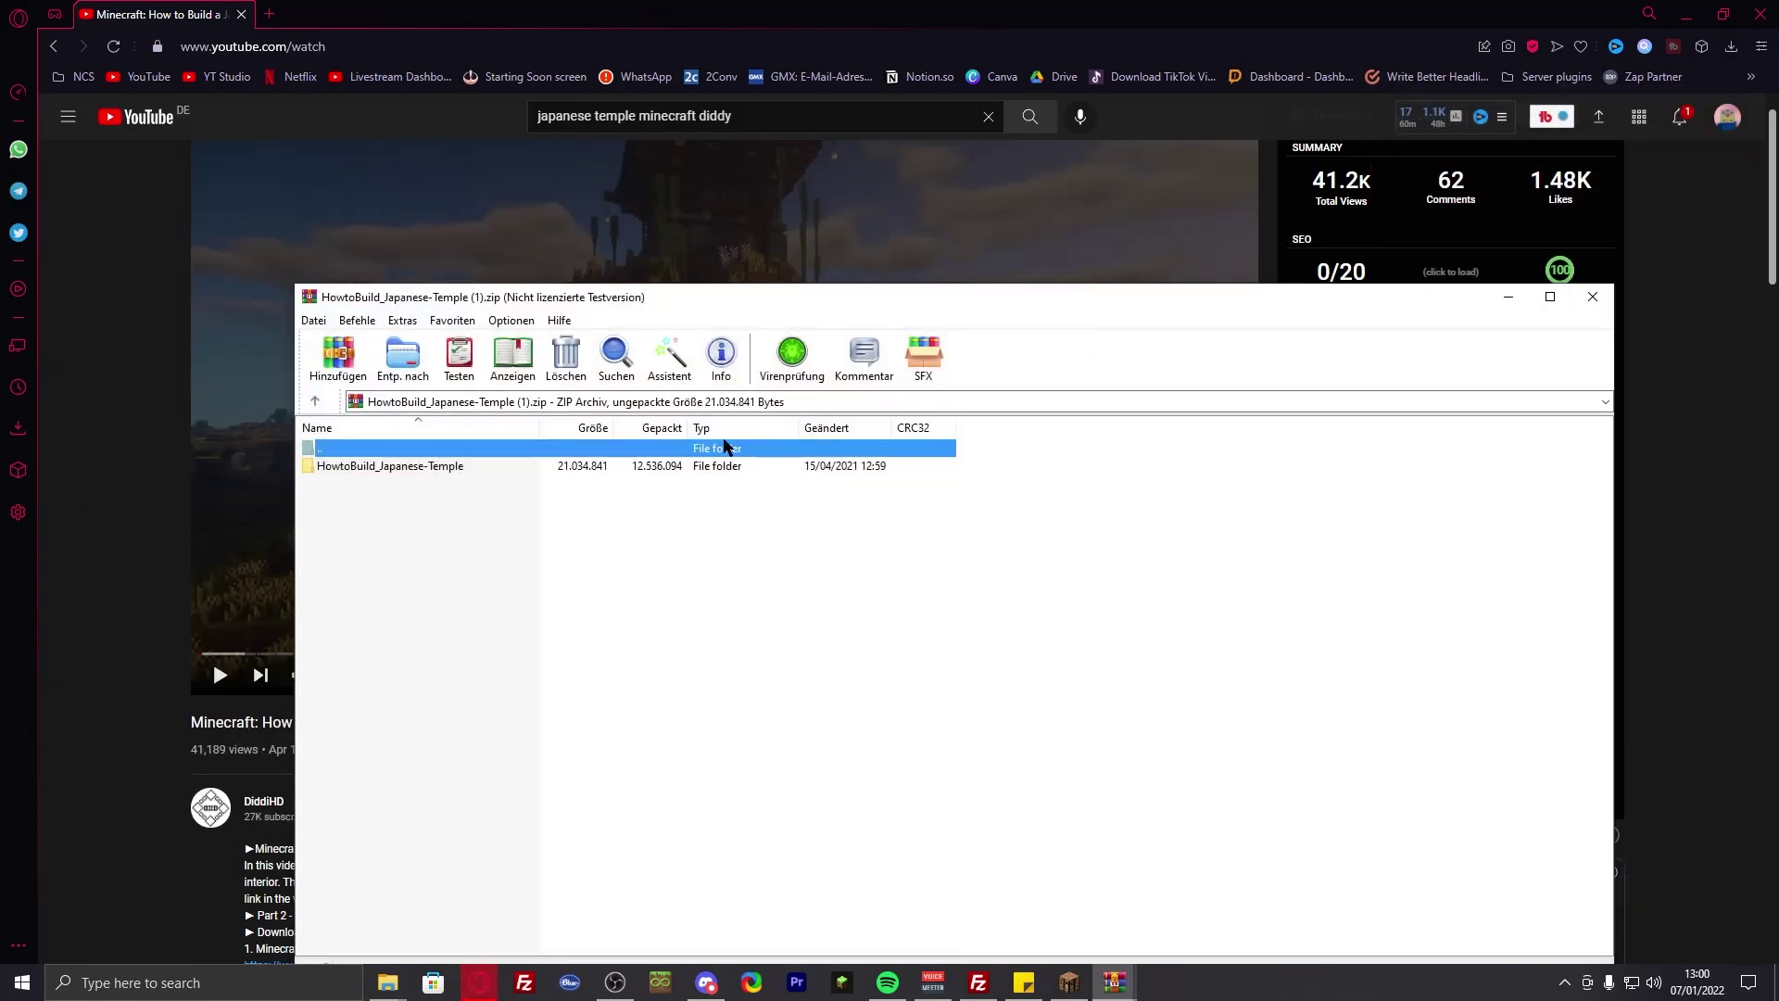
pyautogui.click(648, 467)
pyautogui.moveTo(398, 991); pyautogui.dragTo(567, 920)
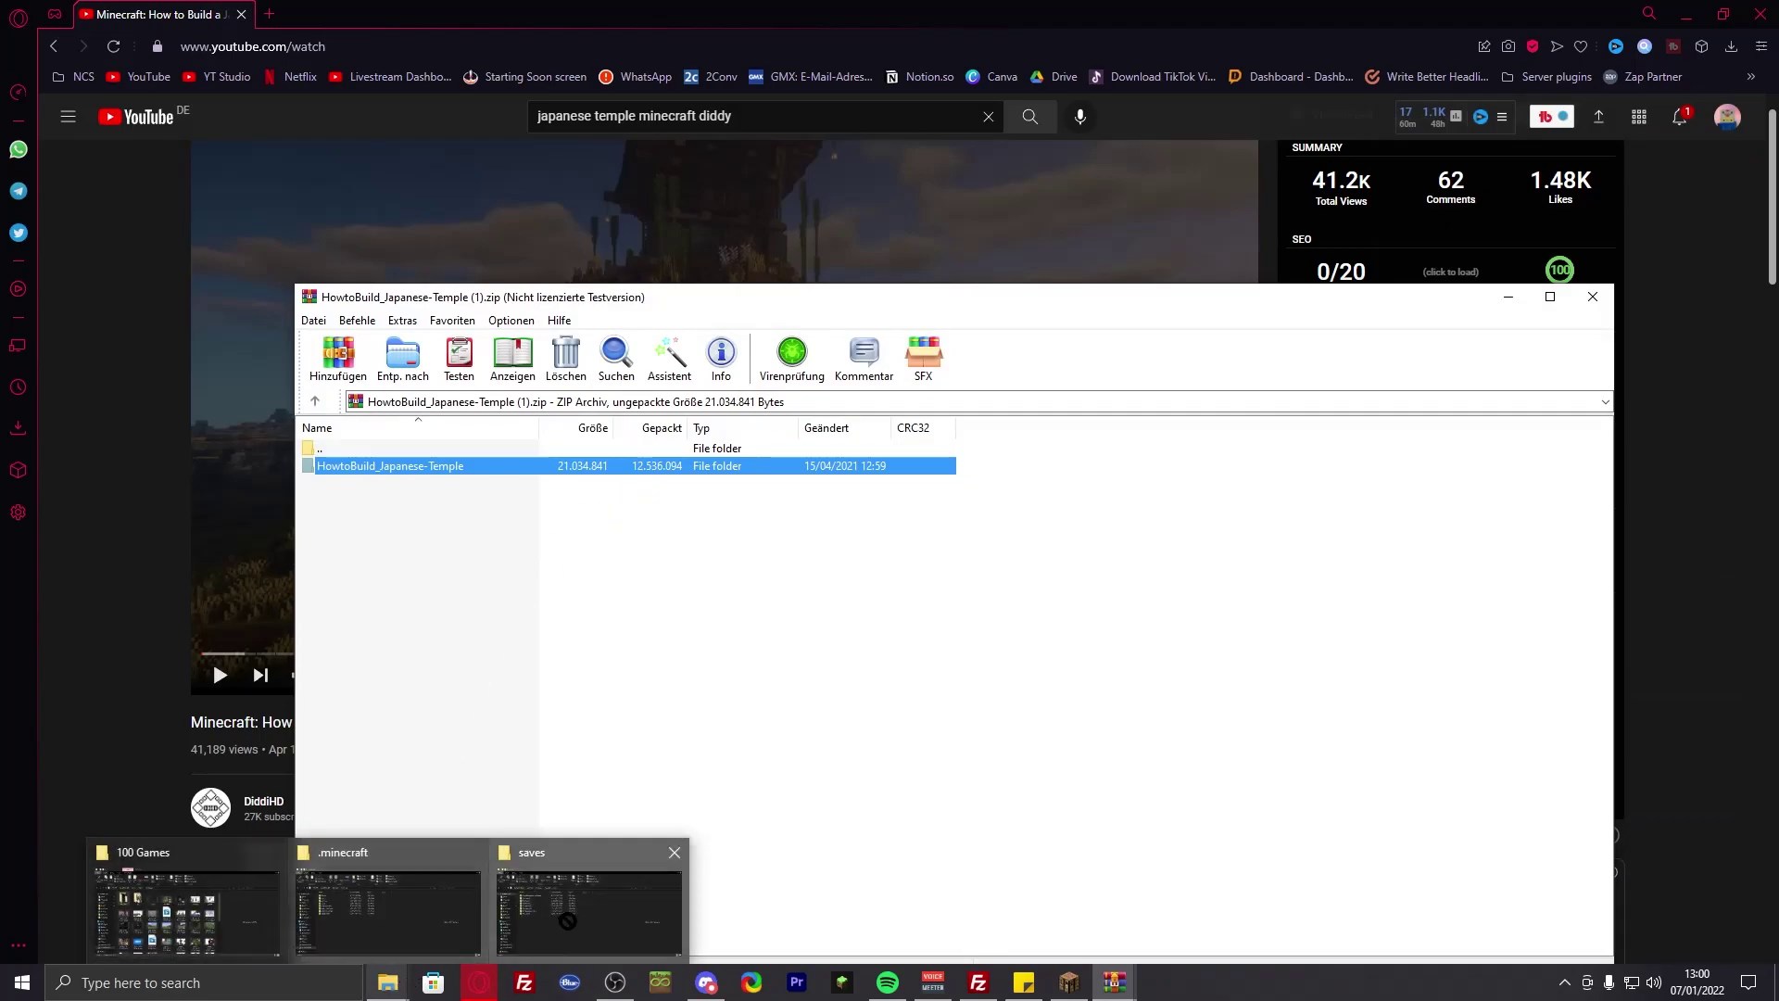
pyautogui.moveTo(568, 921); pyautogui.dragTo(477, 642)
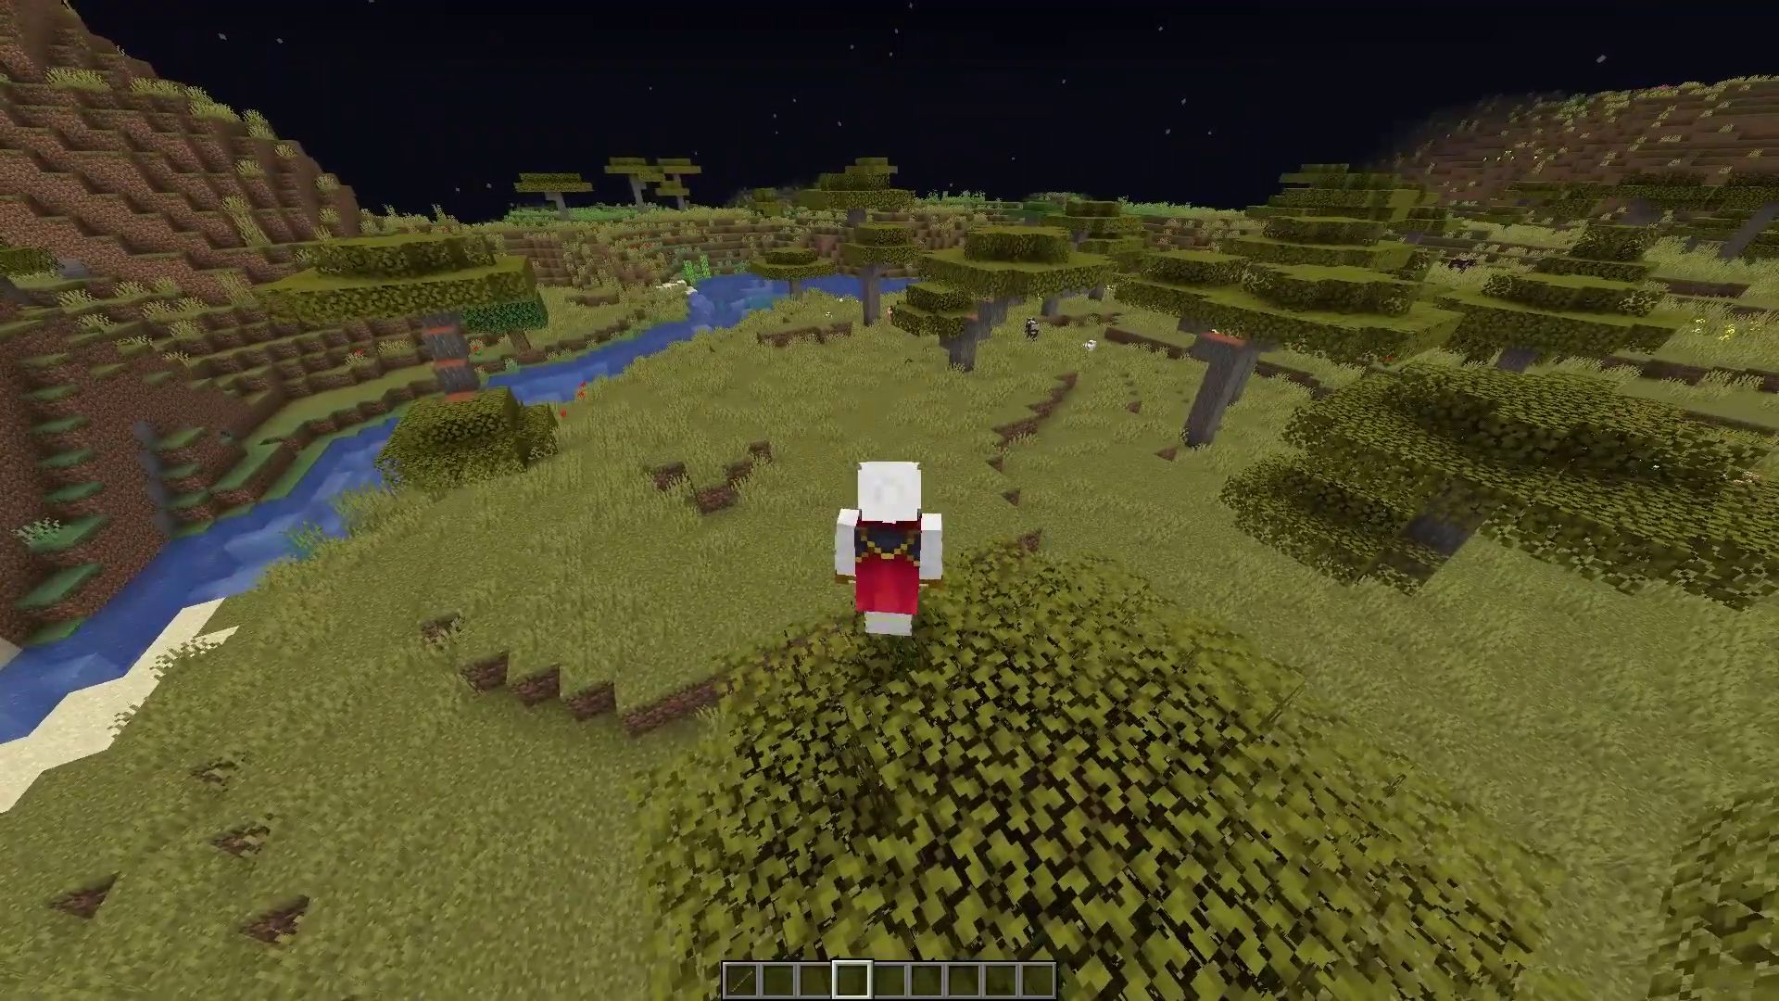
# Step: Load the Tower thingy schematic from the saved list, creating a placement in front of the player
pyautogui.press('m')
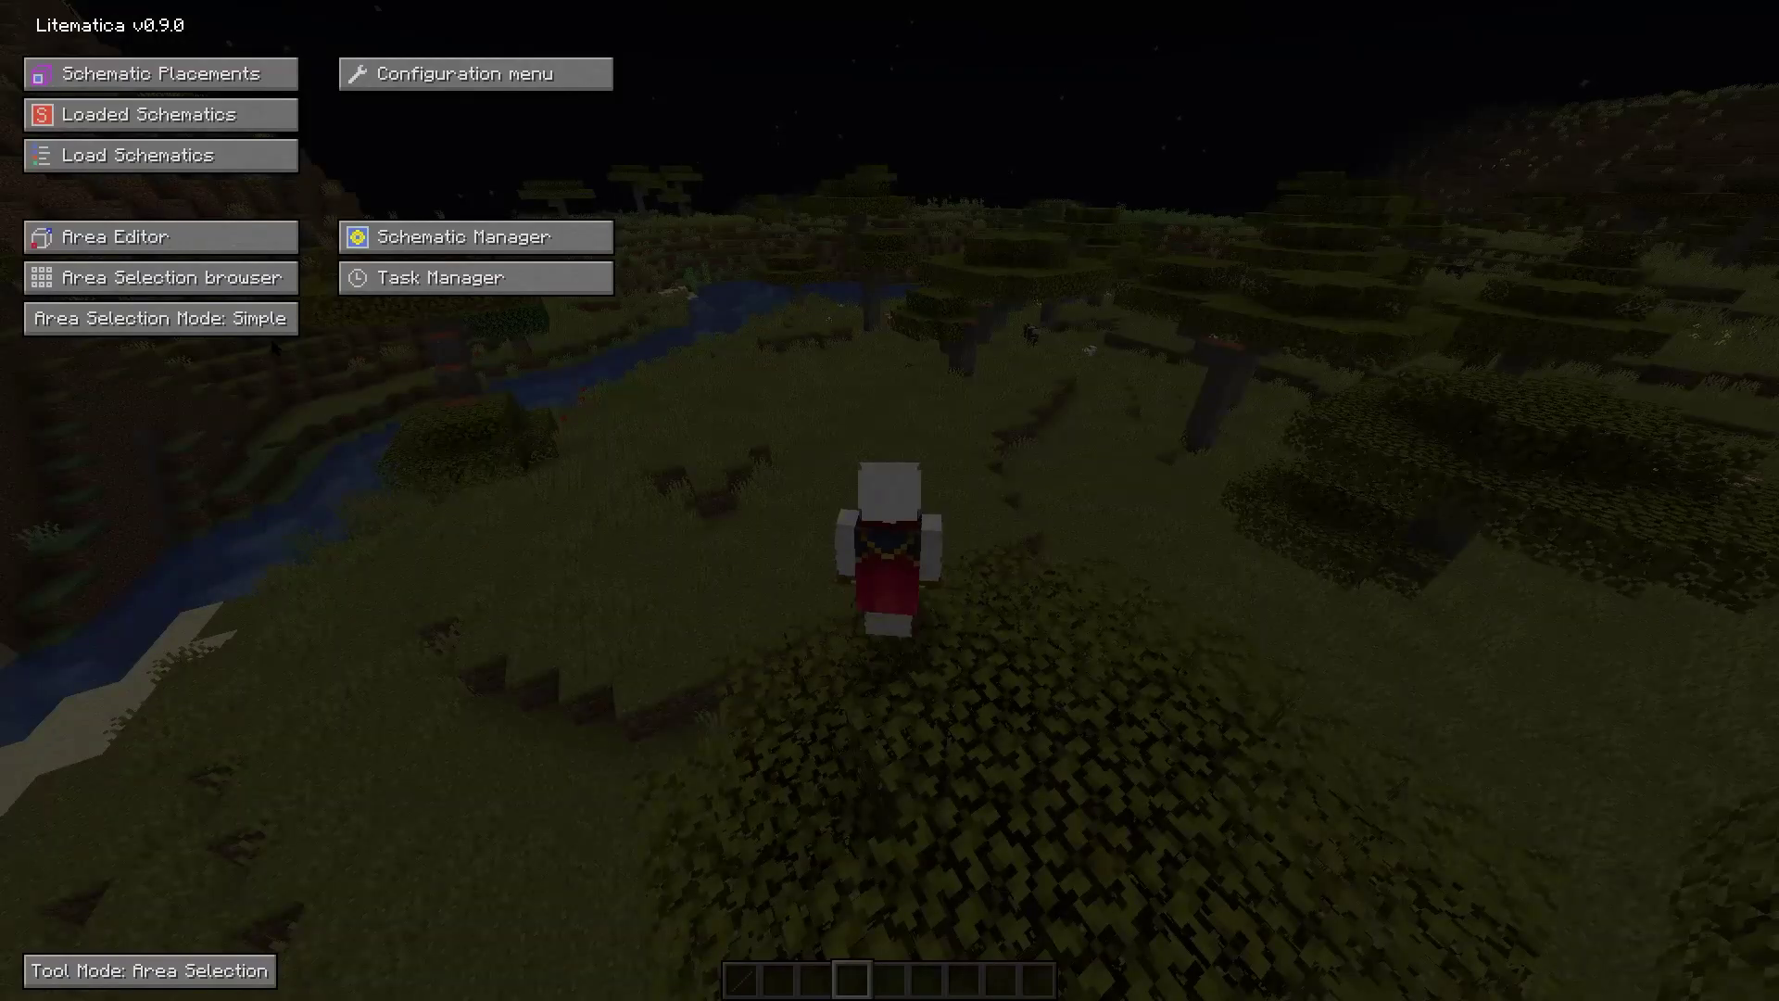
pyautogui.click(86, 159)
pyautogui.click(88, 148)
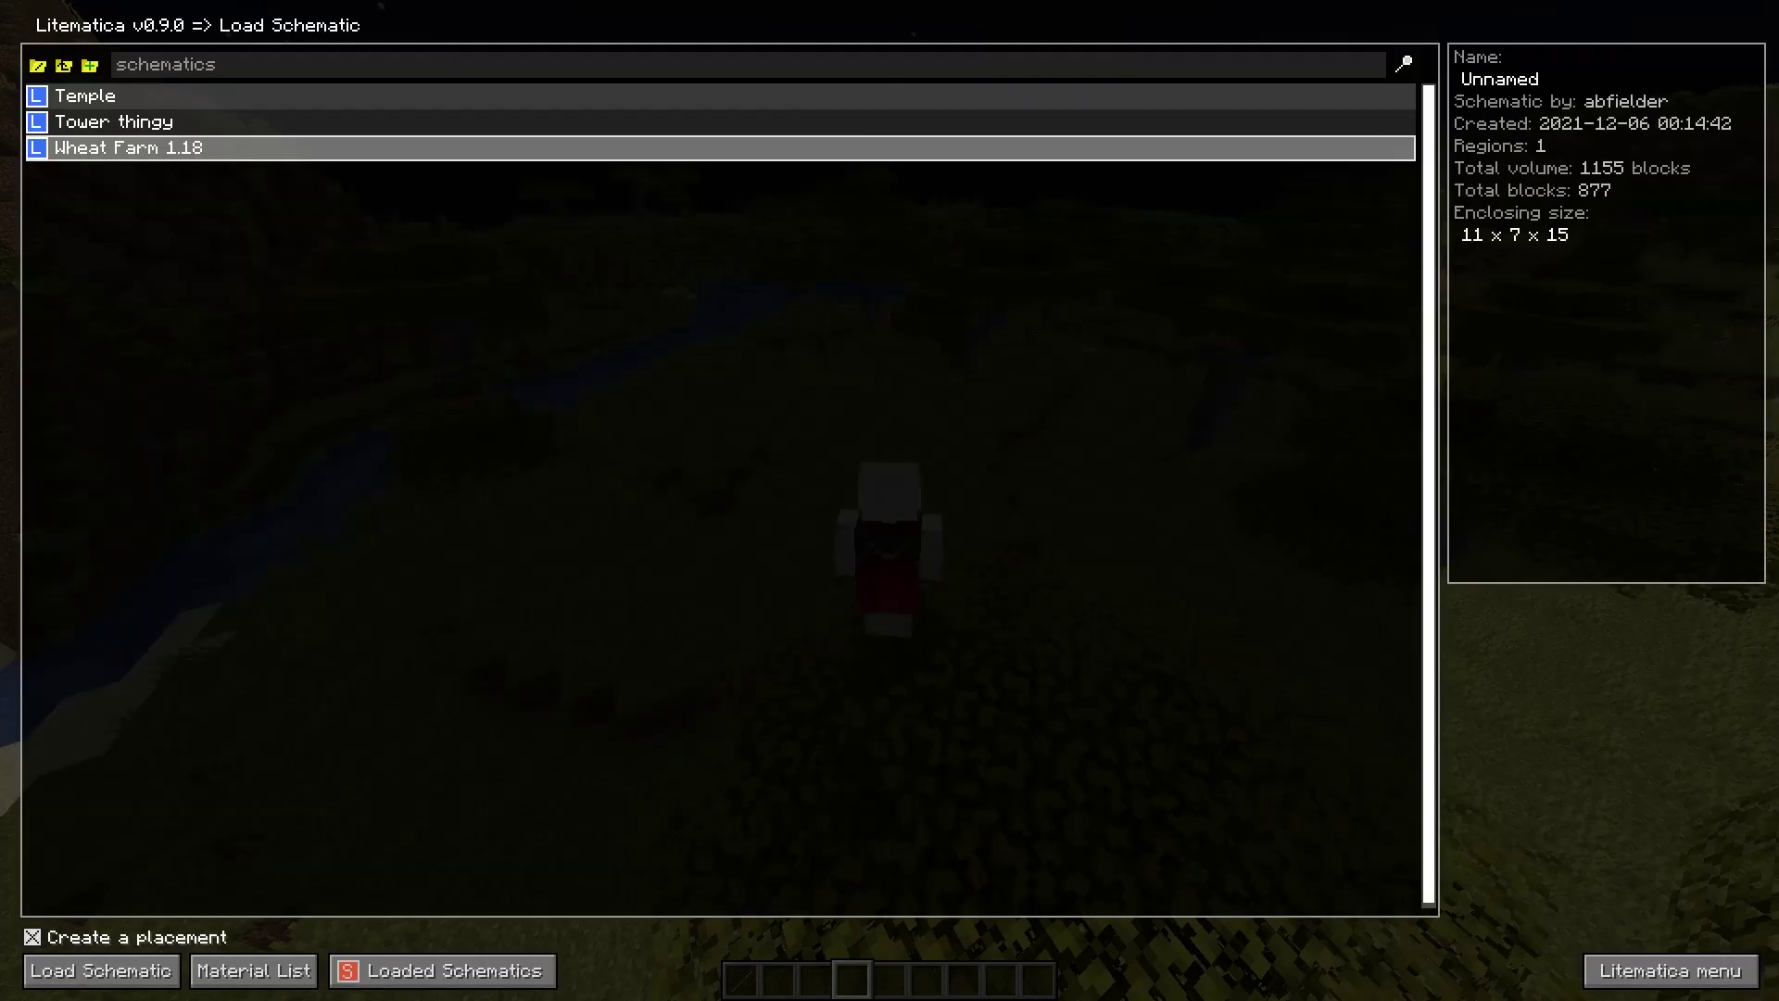
pyautogui.click(197, 125)
pyautogui.click(100, 971)
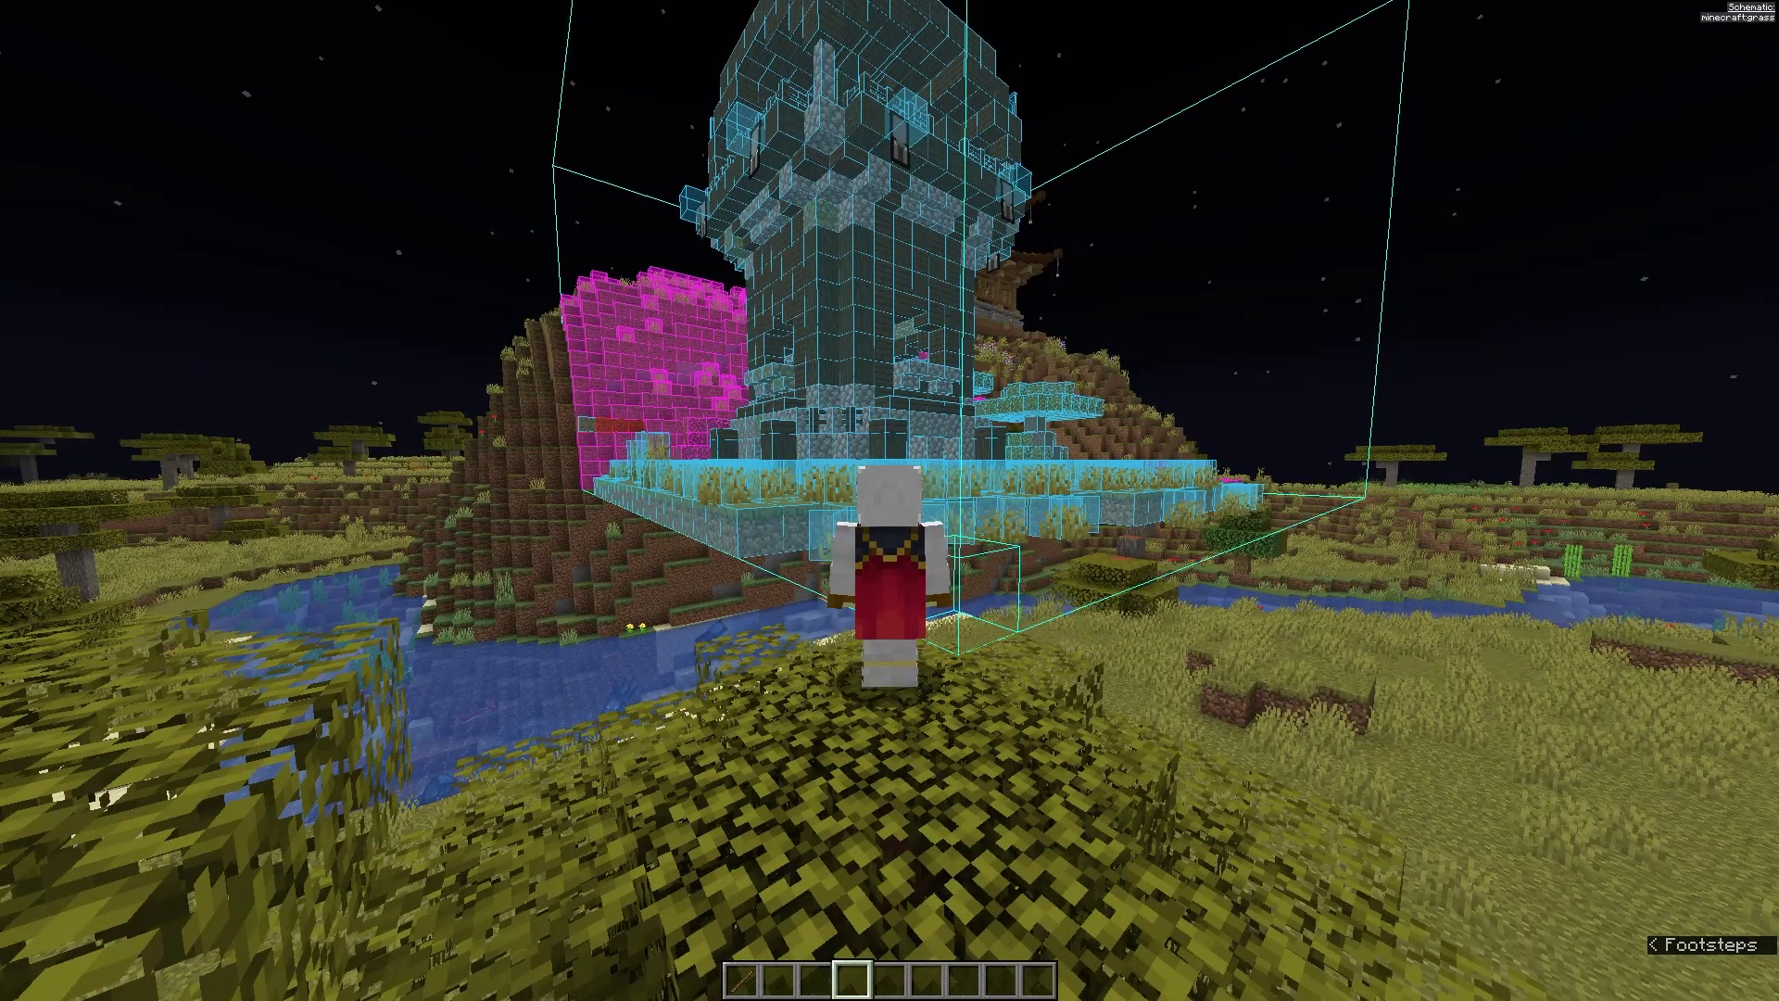
# Step: Move the Unnamed placement to the player and nudge it along Z to origin X 184, Y 82, Z -225
pyautogui.press('m')
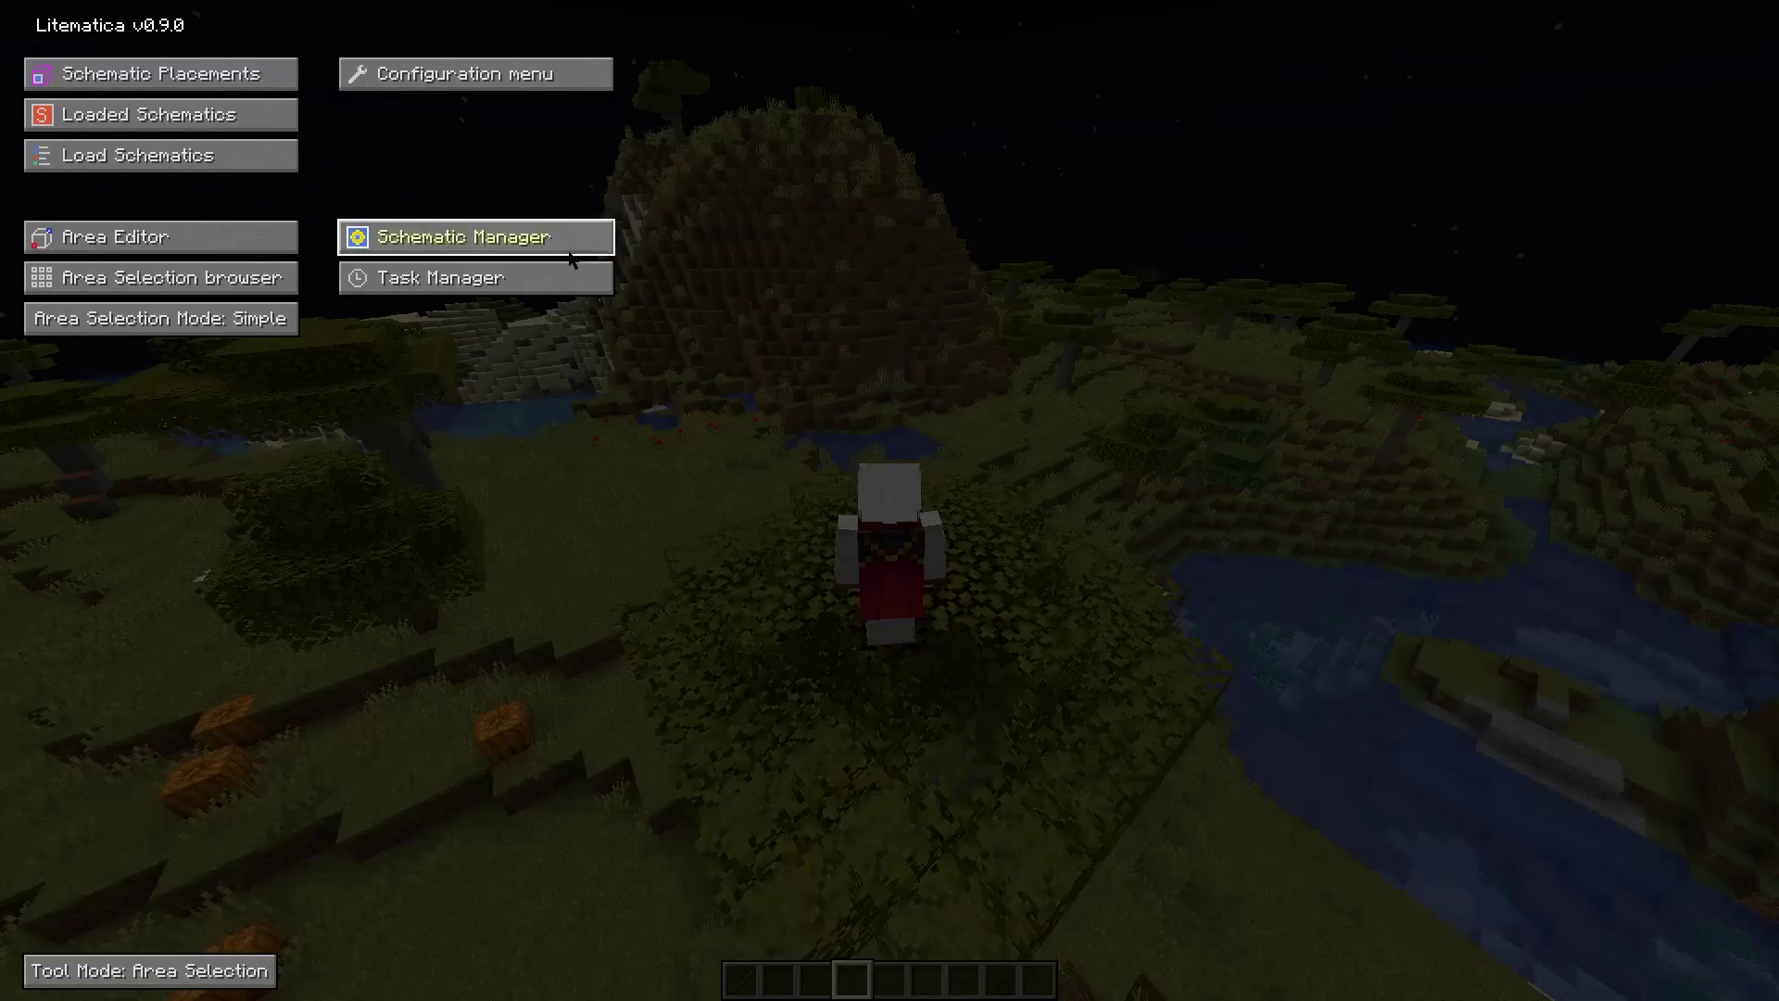
pyautogui.click(159, 67)
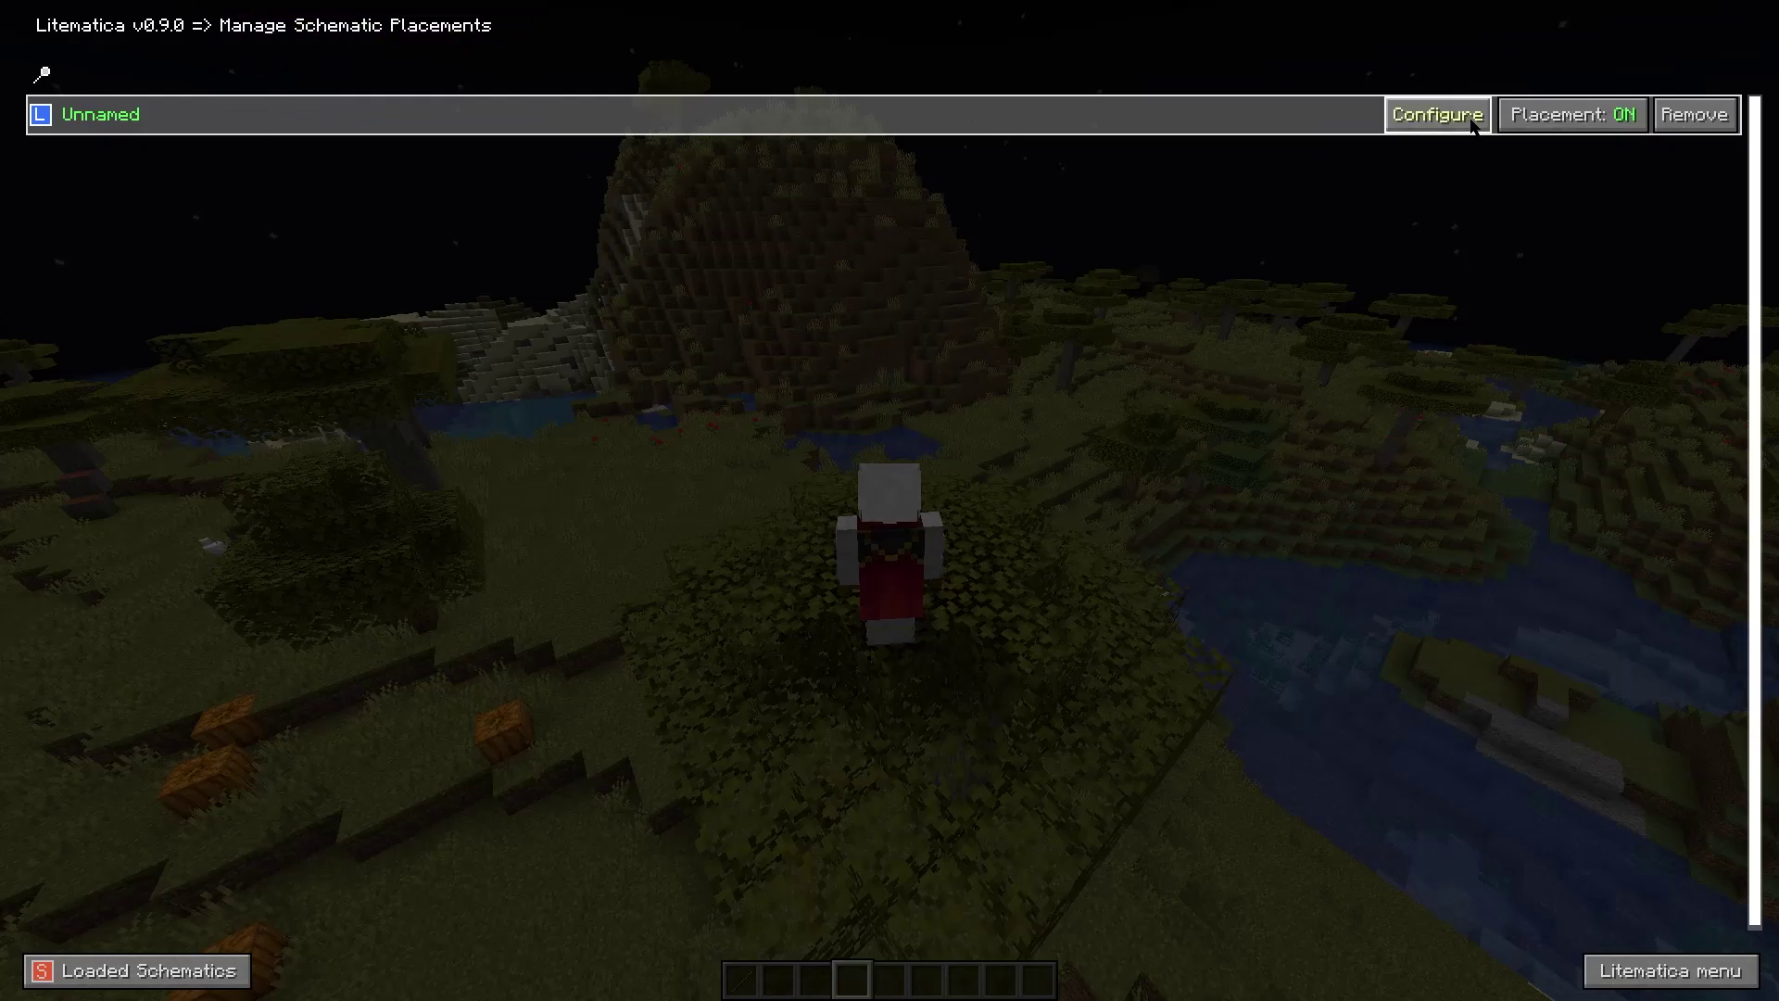
pyautogui.click(1437, 114)
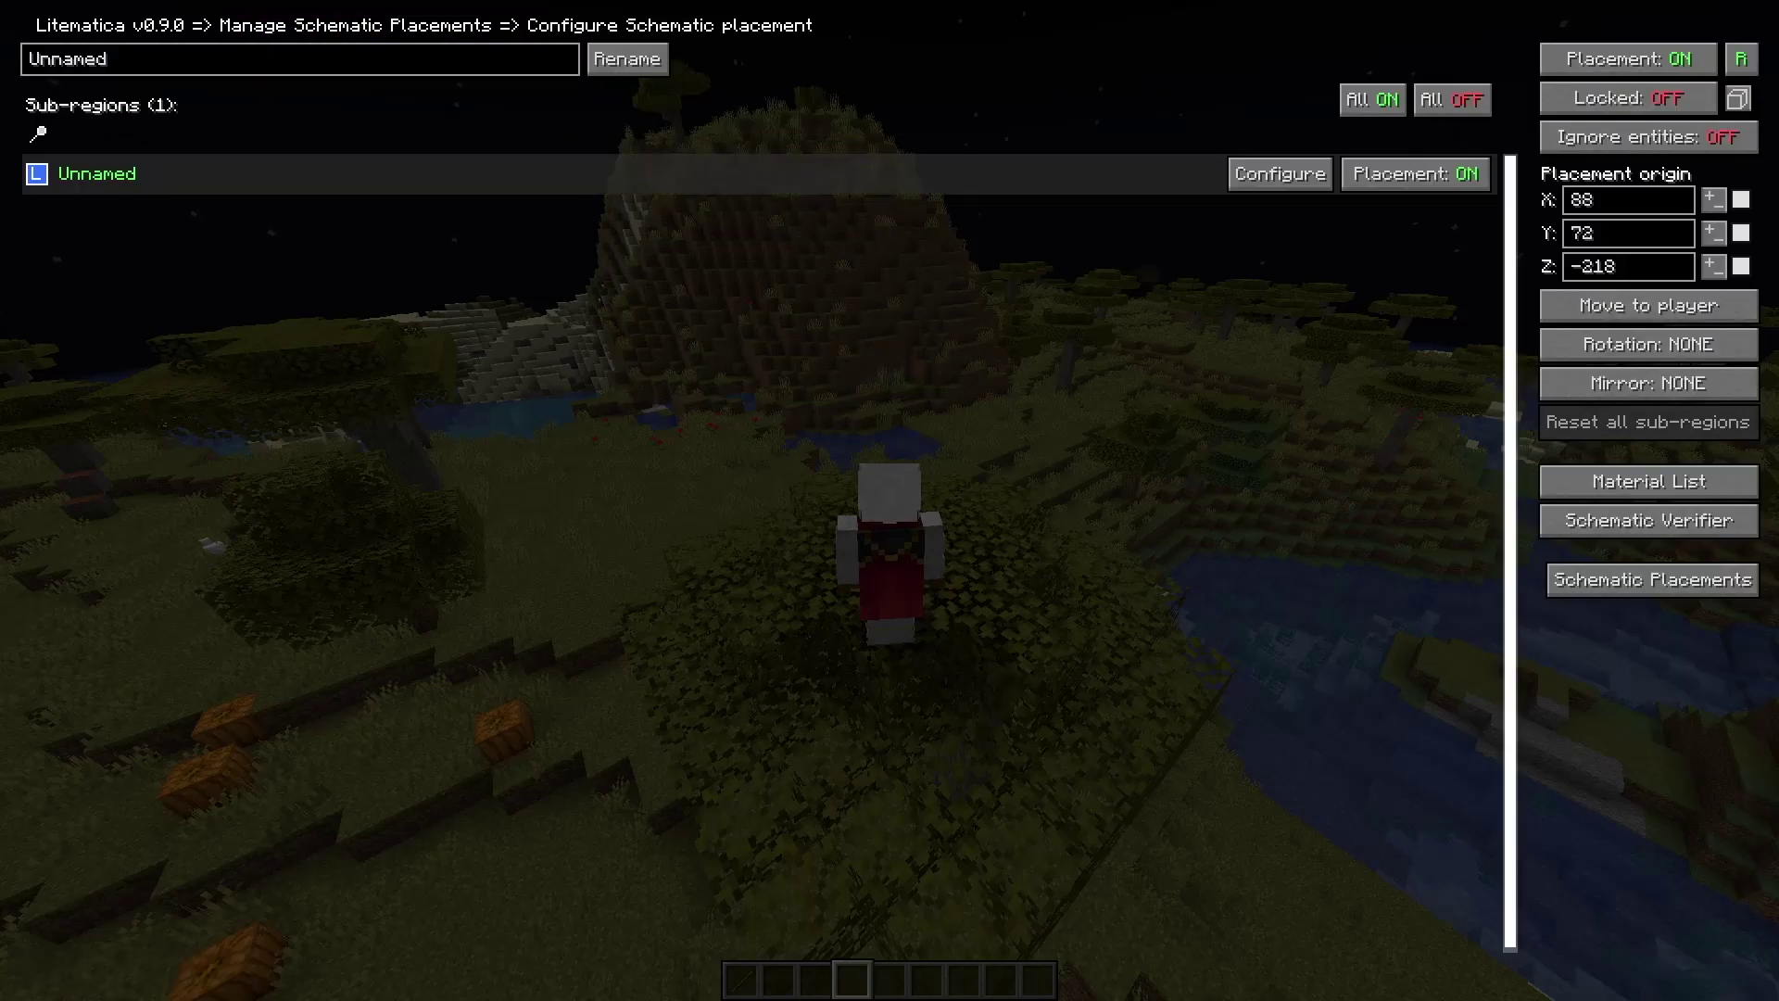
pyautogui.click(1636, 313)
pyautogui.rightClick(1713, 266)
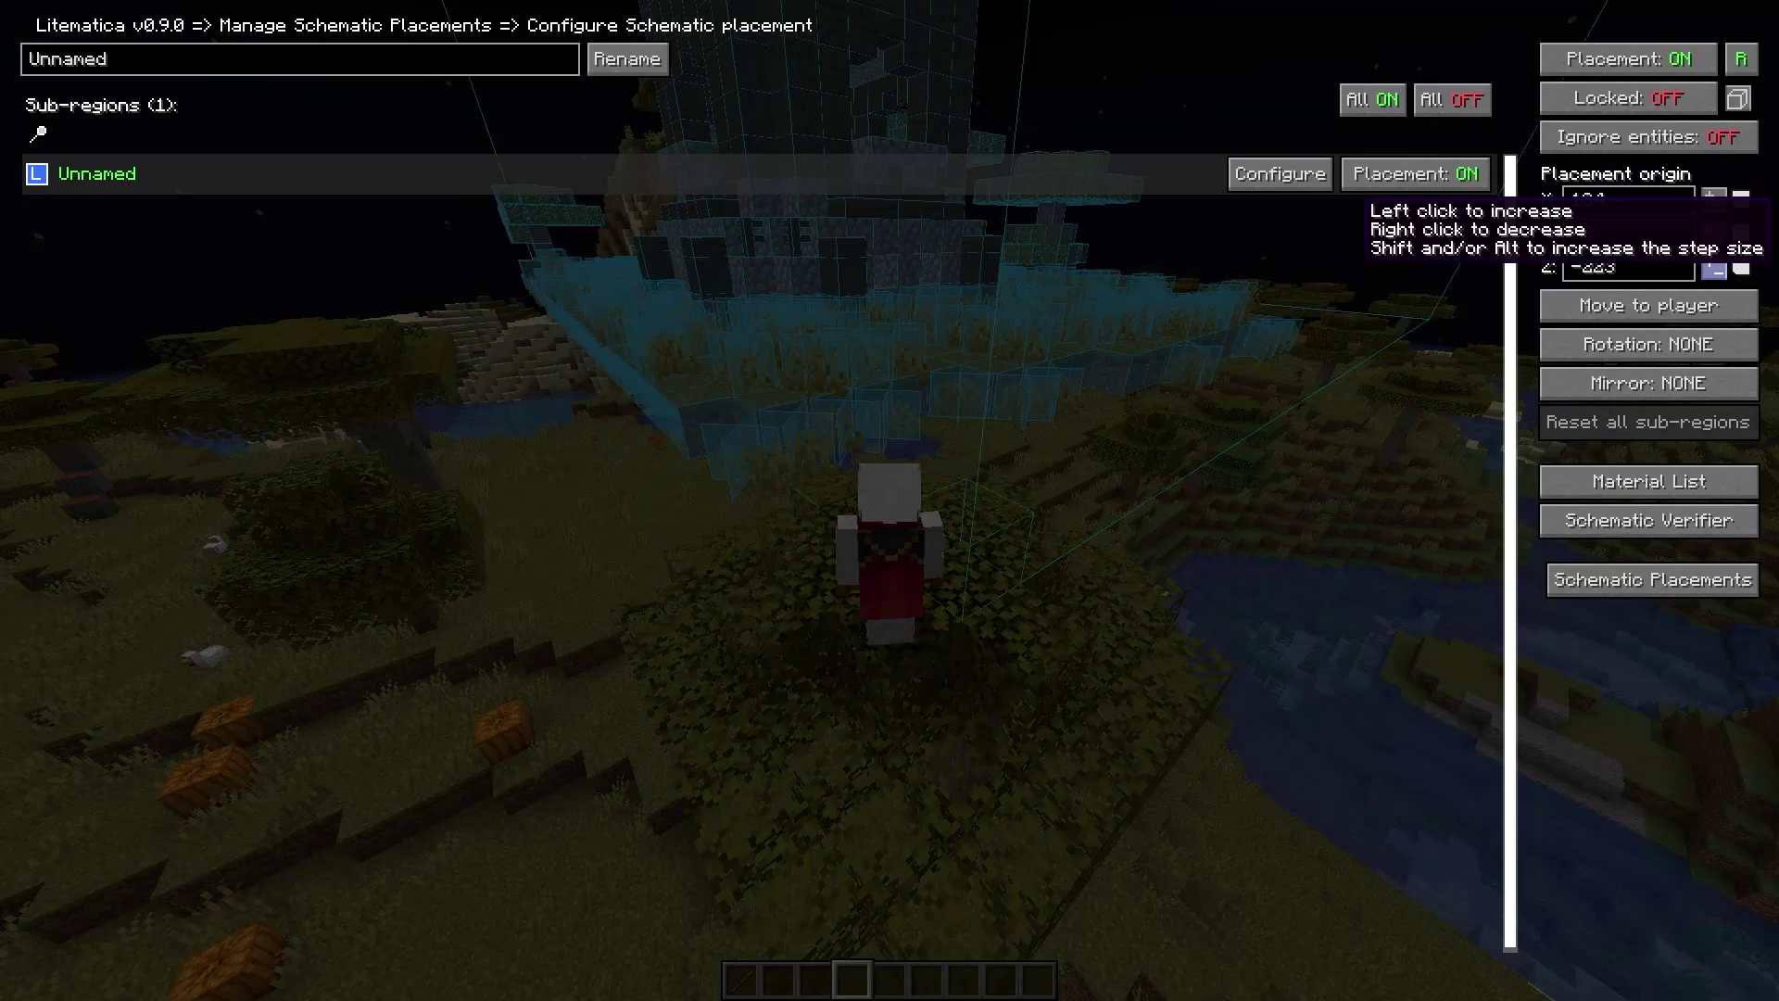
# Step: Open the placement's material list and show it as an on-screen Info HUD overlay
pyautogui.click(1643, 494)
pyautogui.scroll(-5, 500, 259)
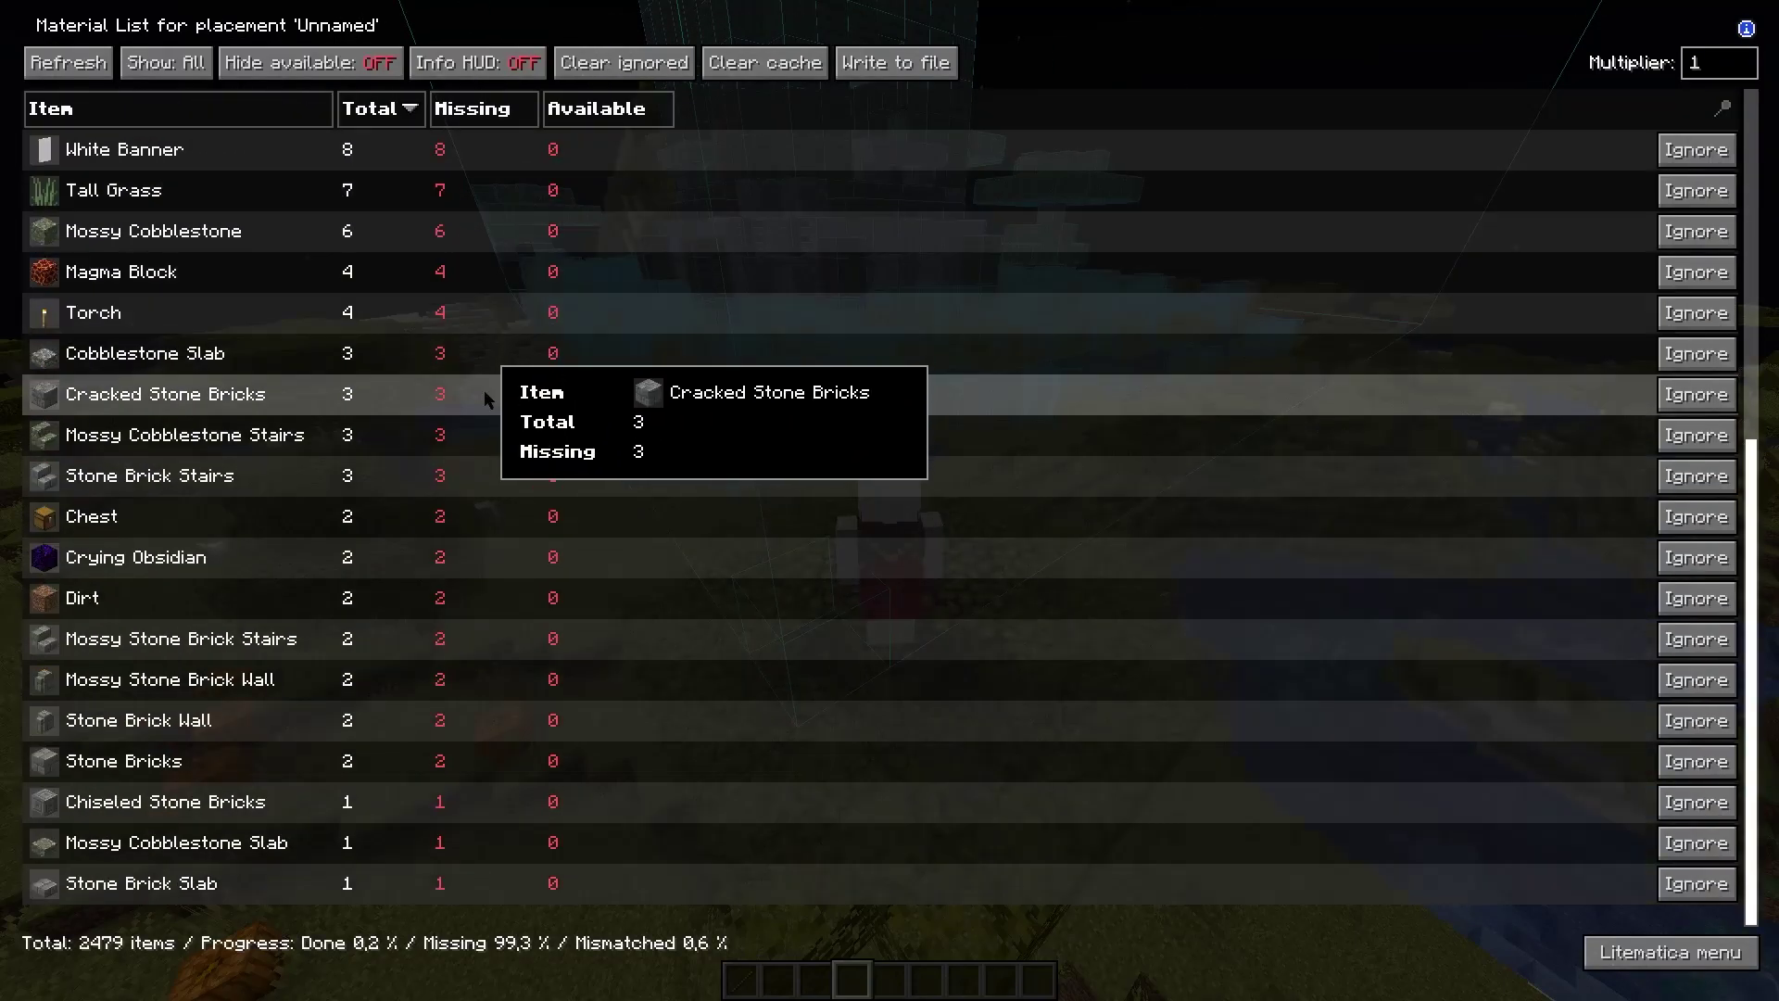
pyautogui.scroll(5, 483, 394)
pyautogui.click(524, 65)
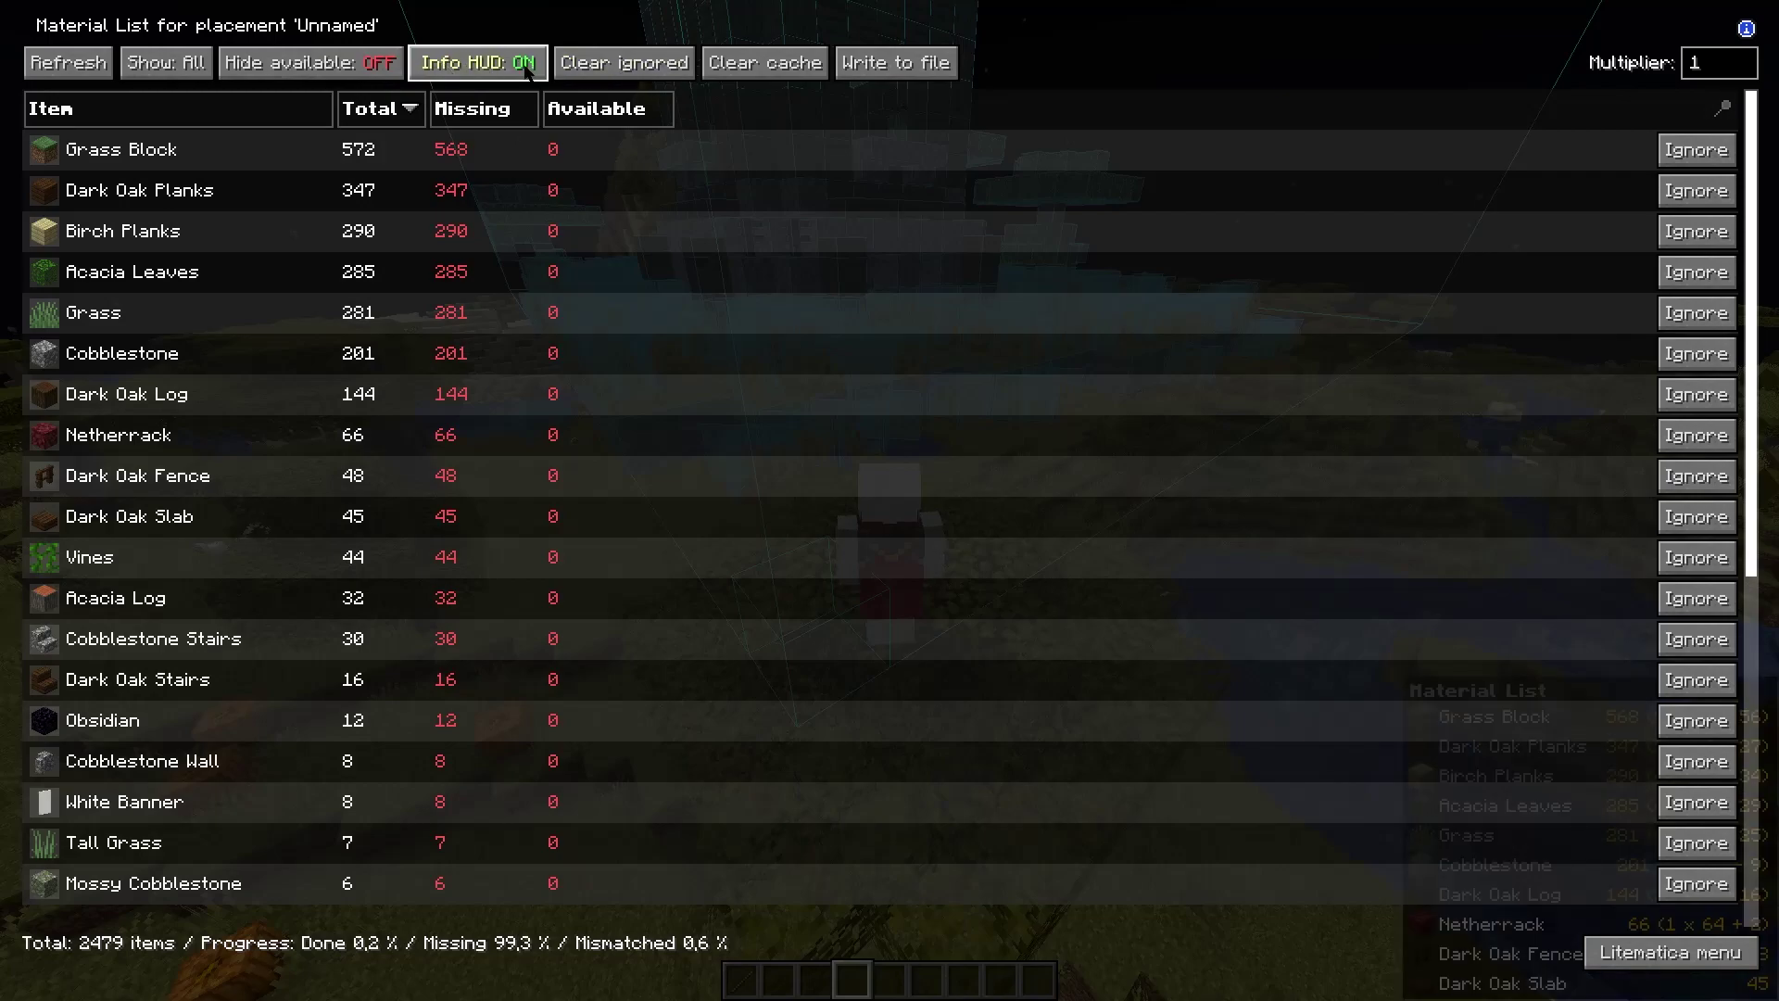
# Step: Set render layers to All below, capped at the player's current height (y 75)
pyautogui.hotkey('m', 'c')
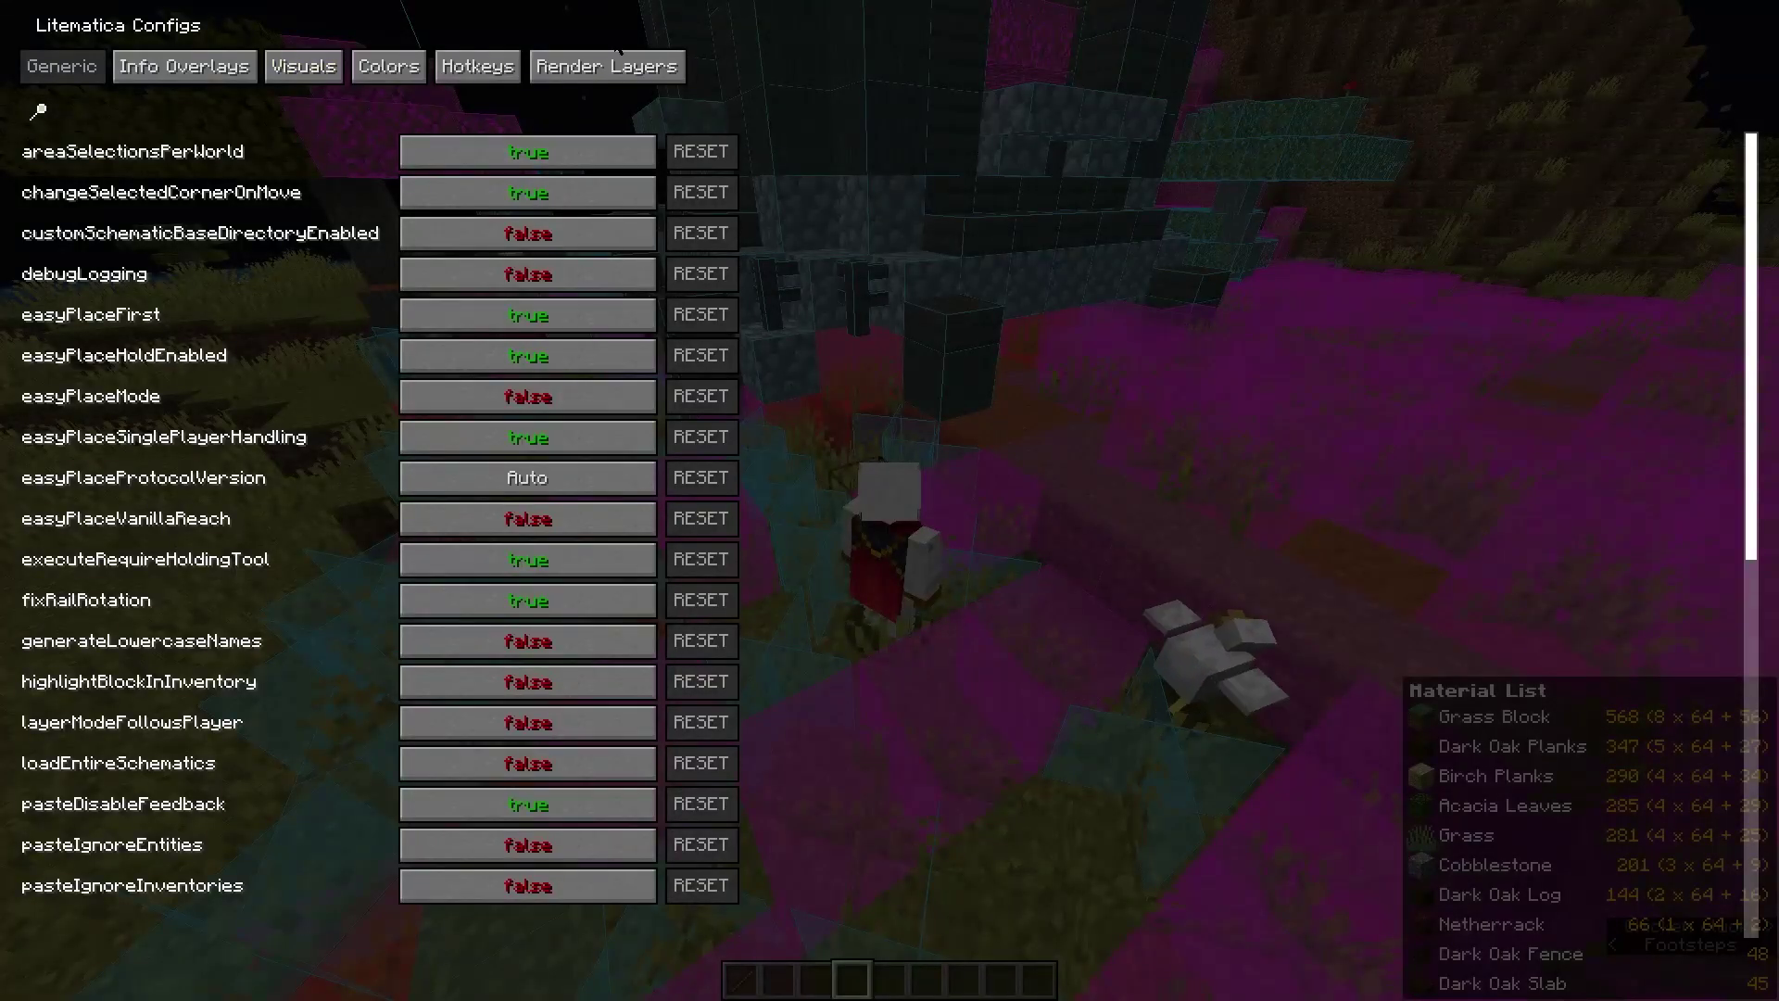
pyautogui.click(604, 69)
pyautogui.click(166, 134)
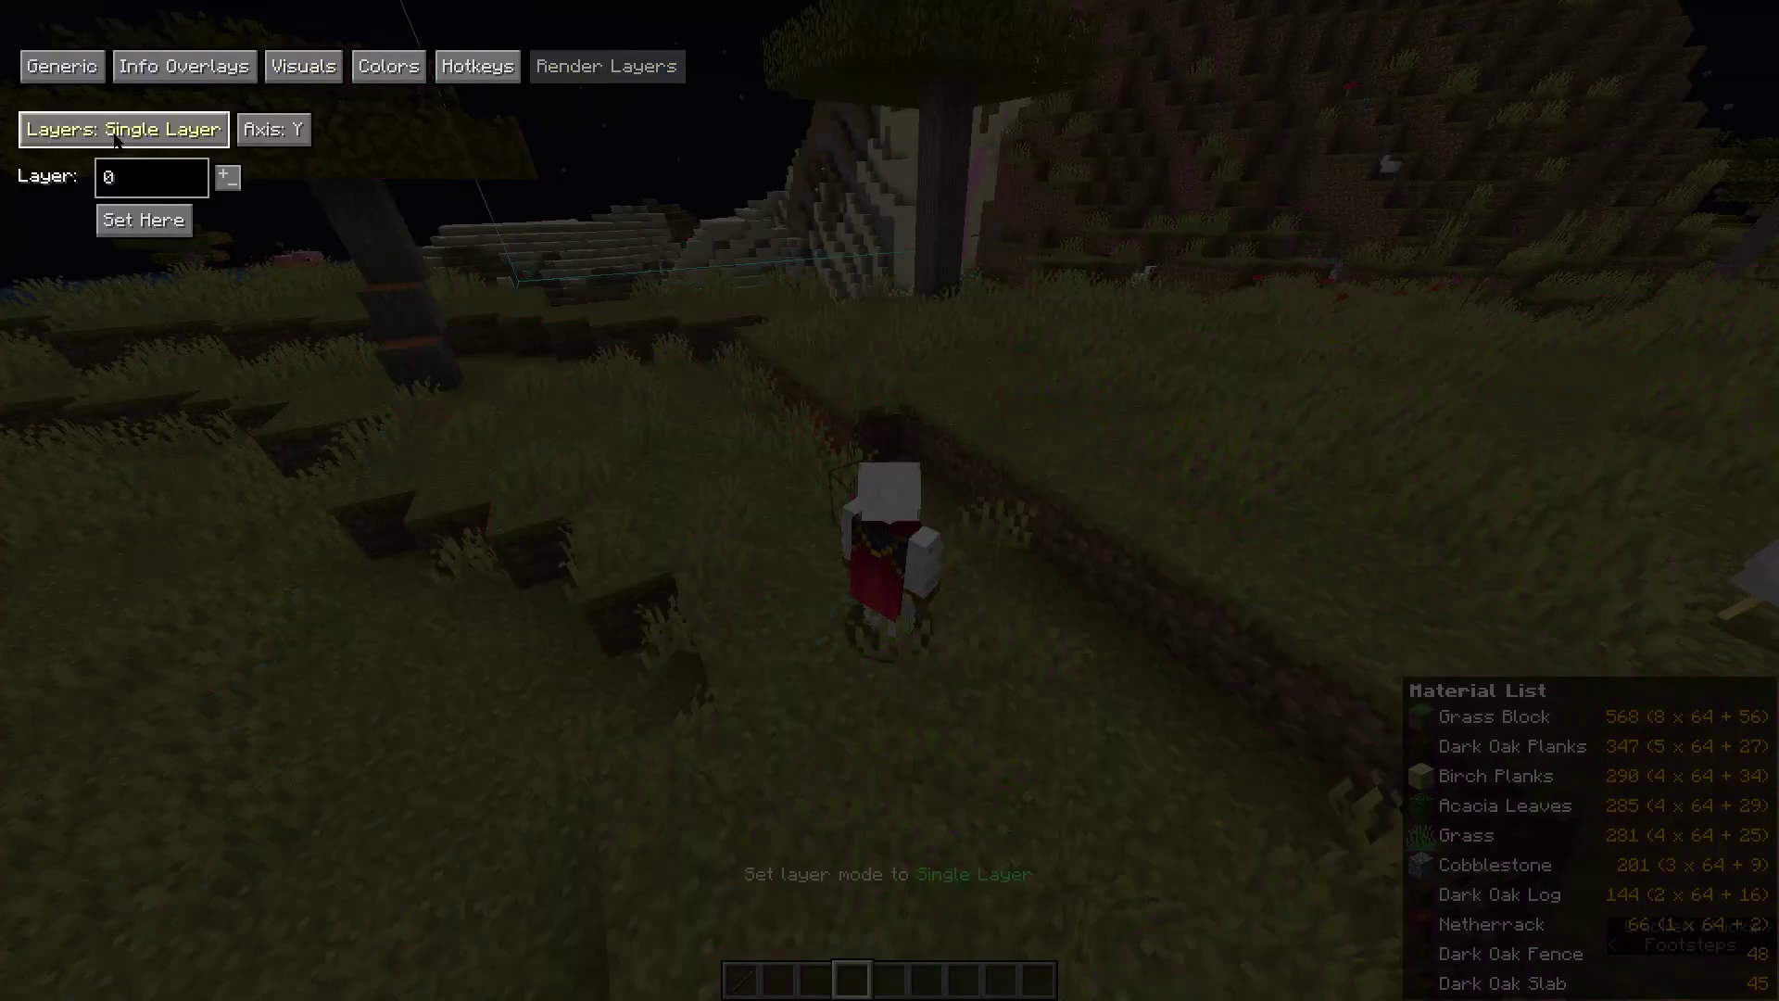
pyautogui.click(170, 137)
pyautogui.click(153, 137)
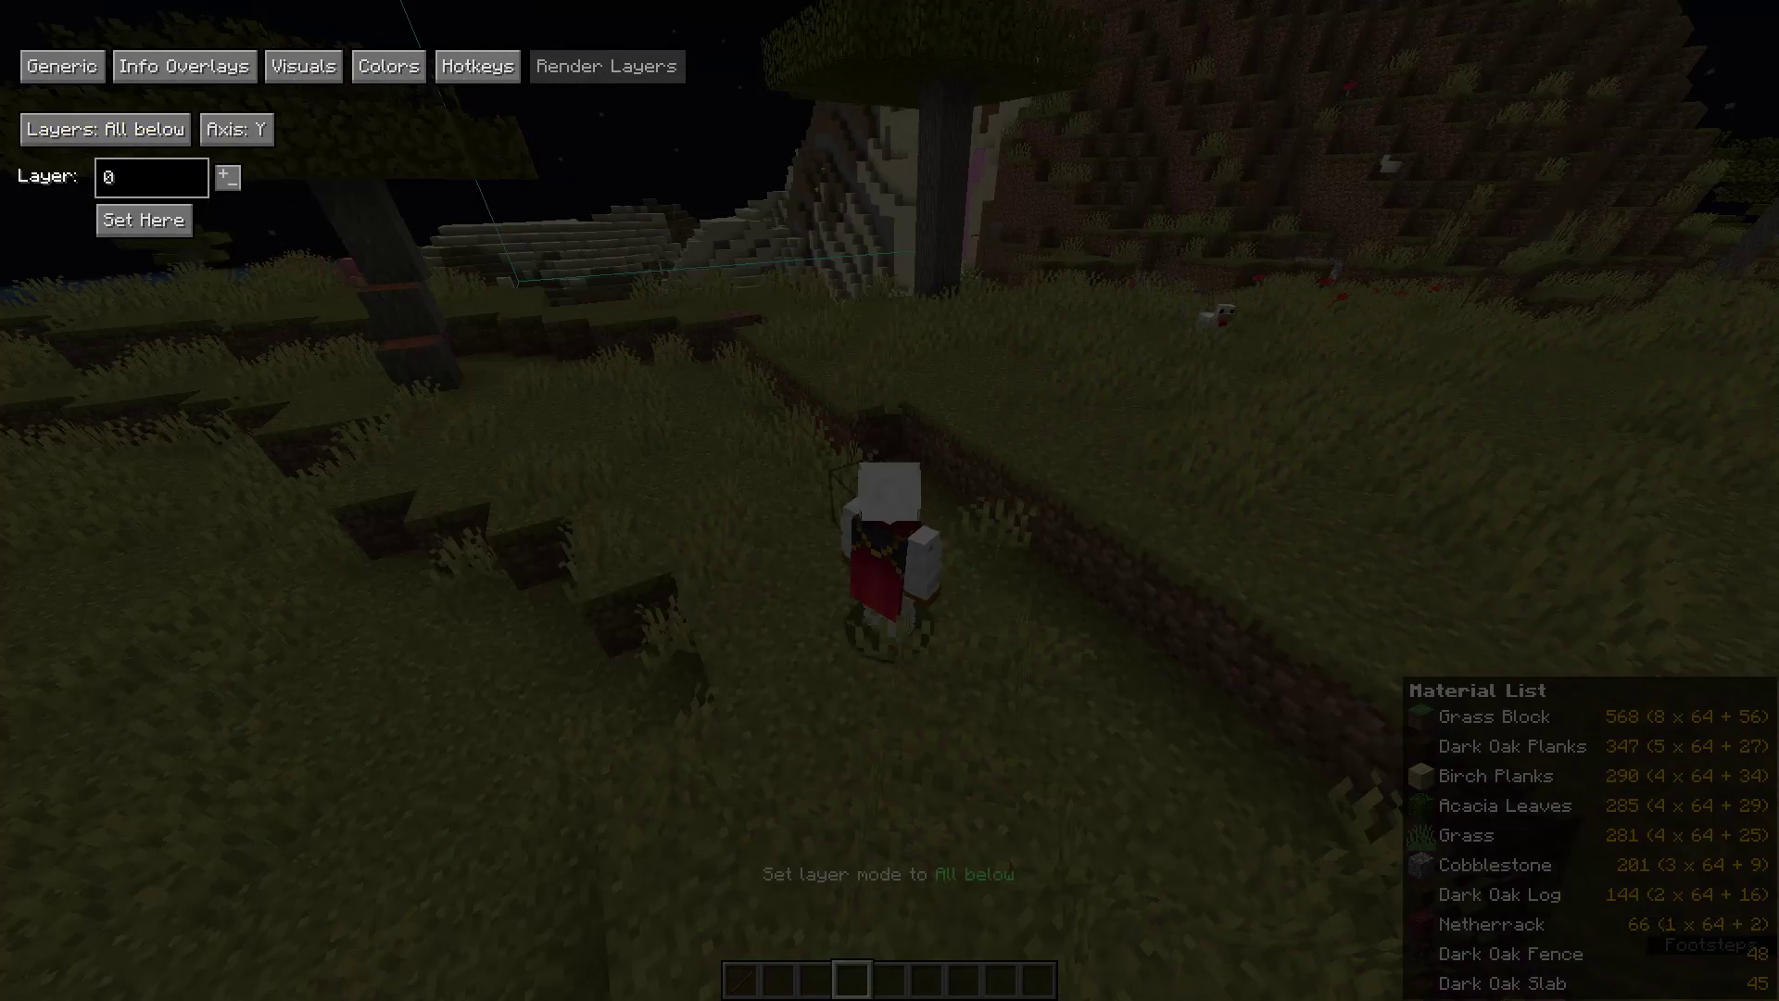
pyautogui.click(144, 220)
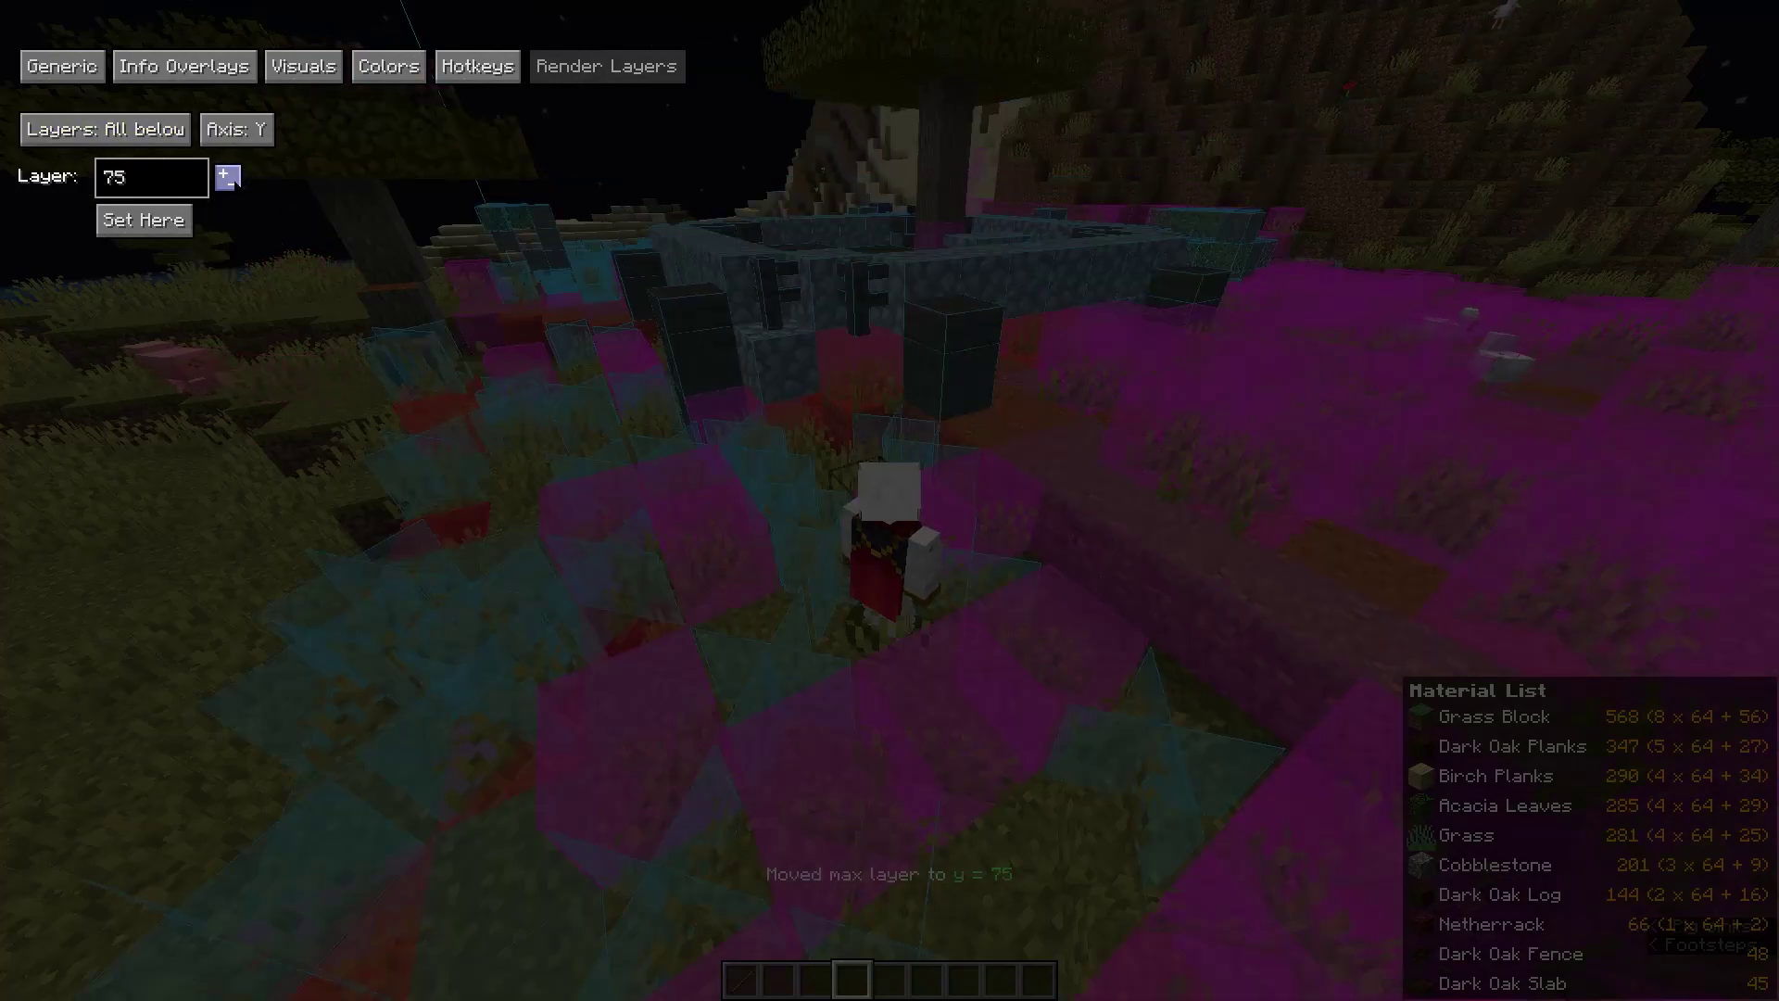
# Step: Return to the world and place a dark oak log in the schematic outline
pyautogui.press('Escape')
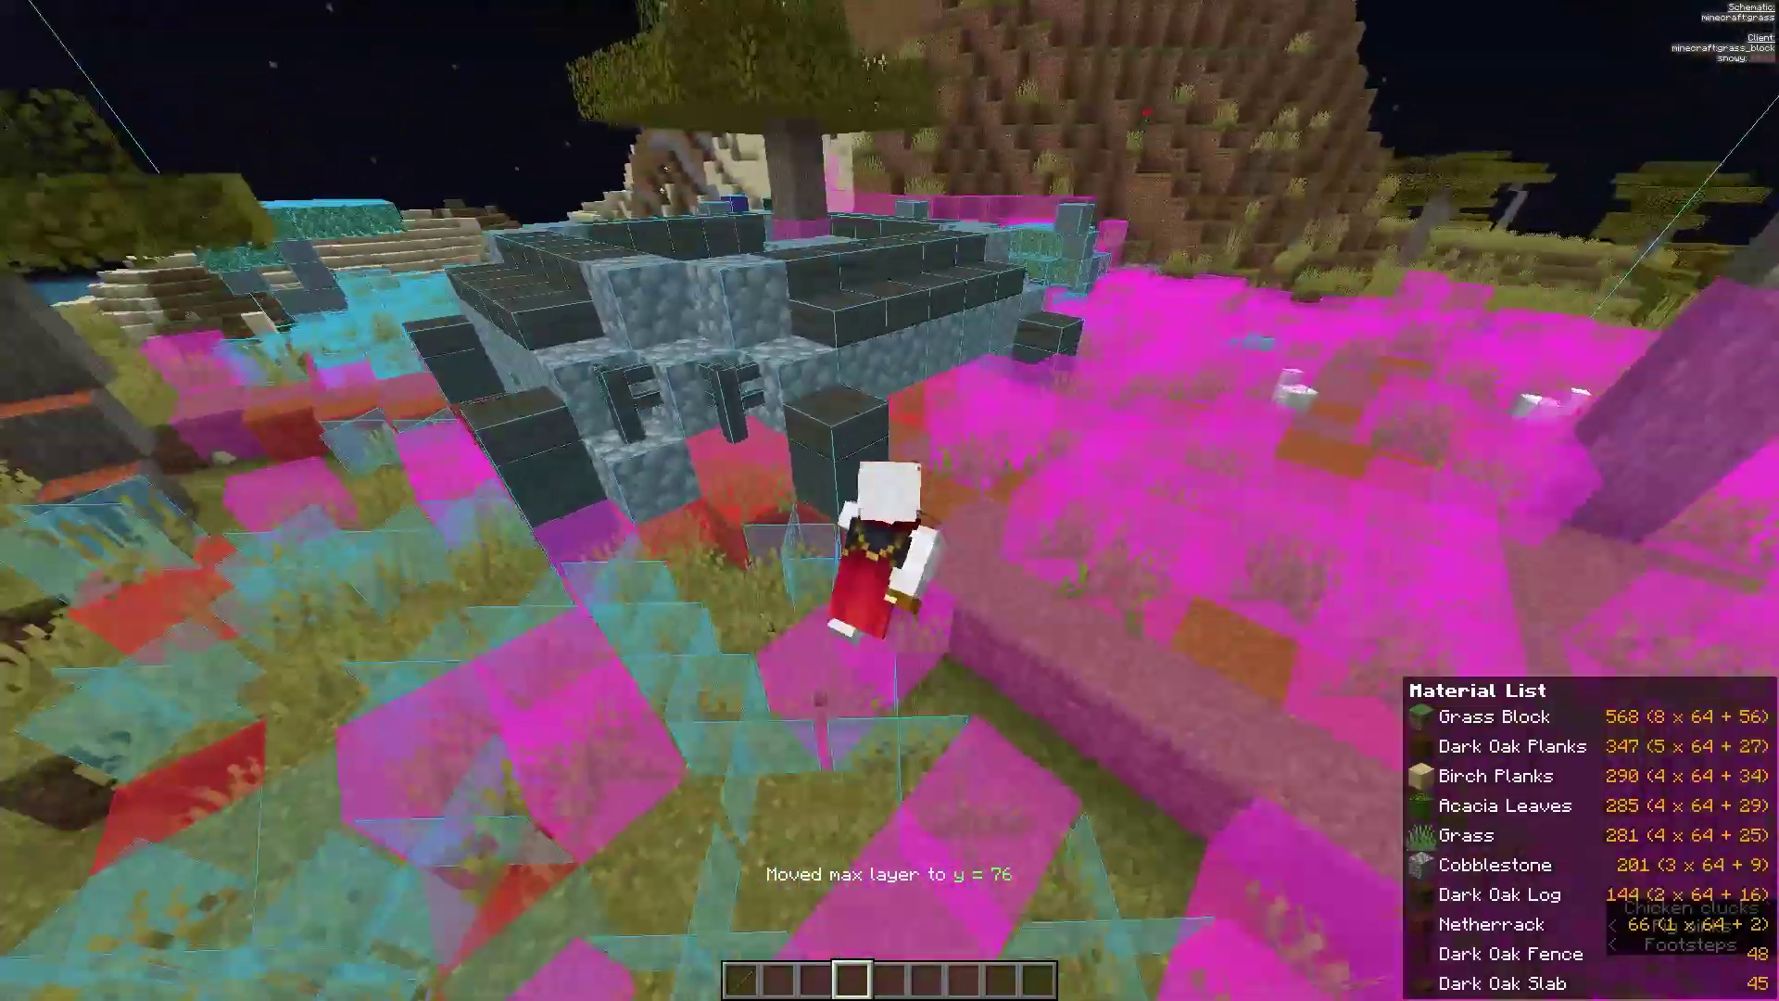
pyautogui.press('2')
pyautogui.press('w')
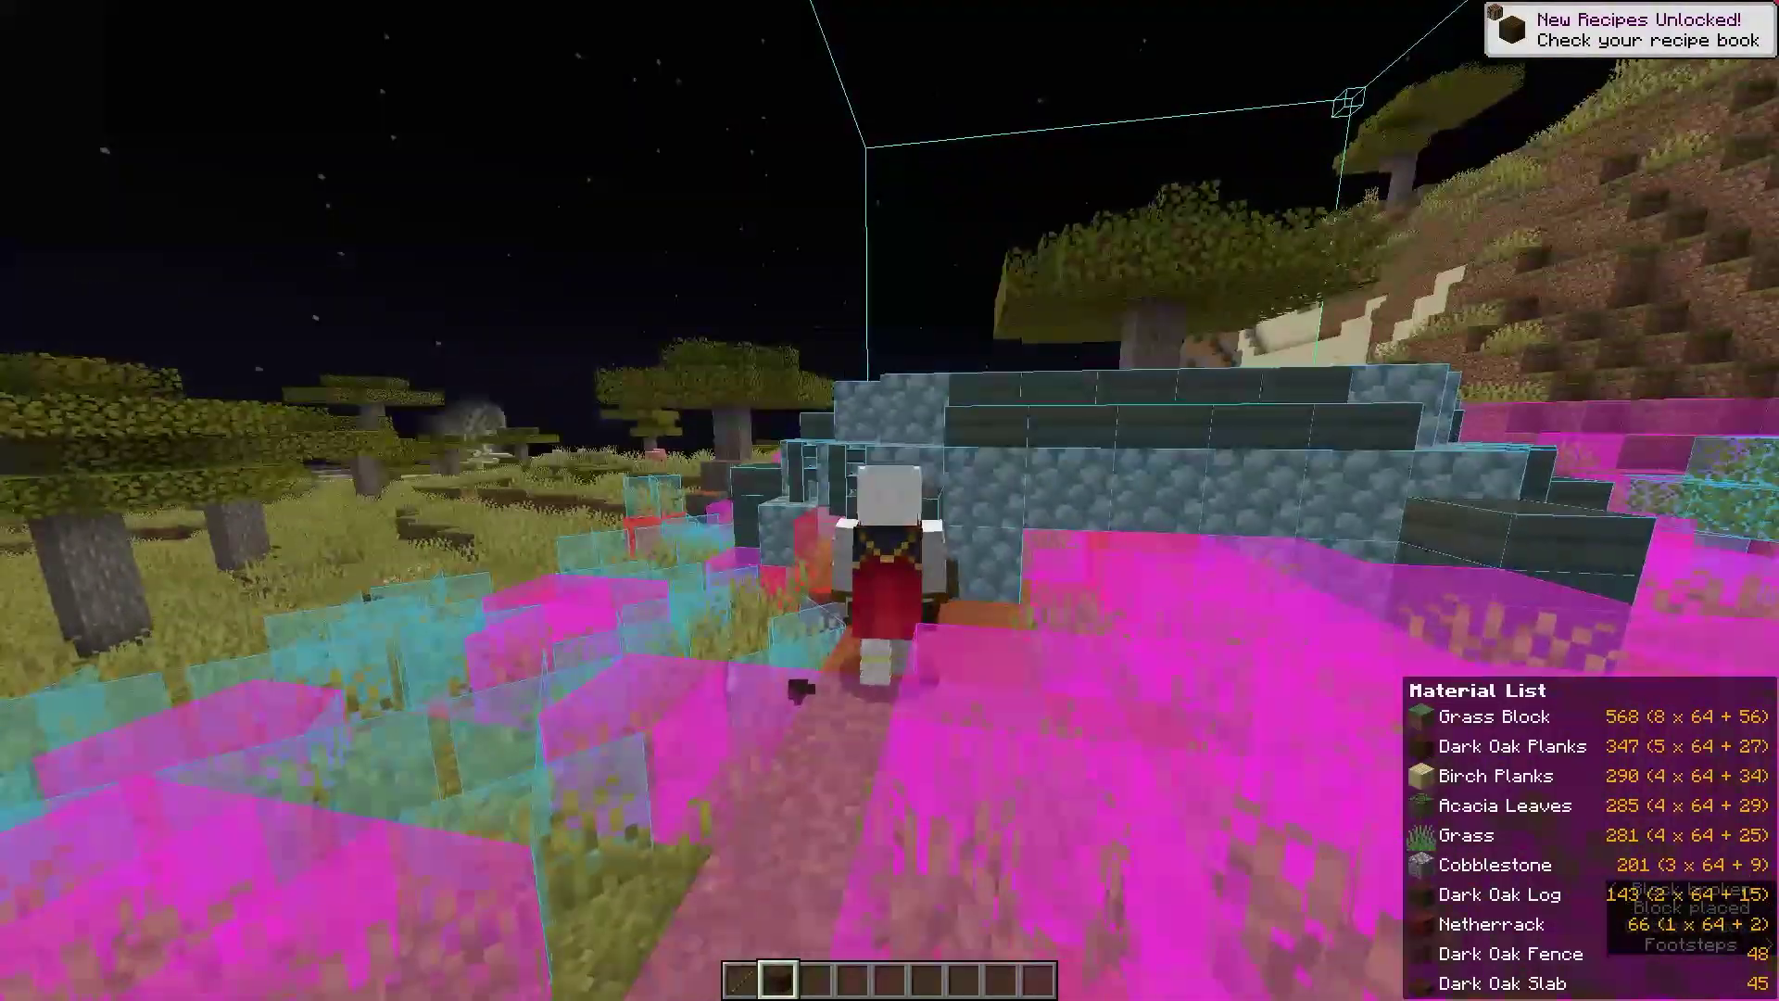
pyautogui.press('3')
pyautogui.rightClick(889, 500)
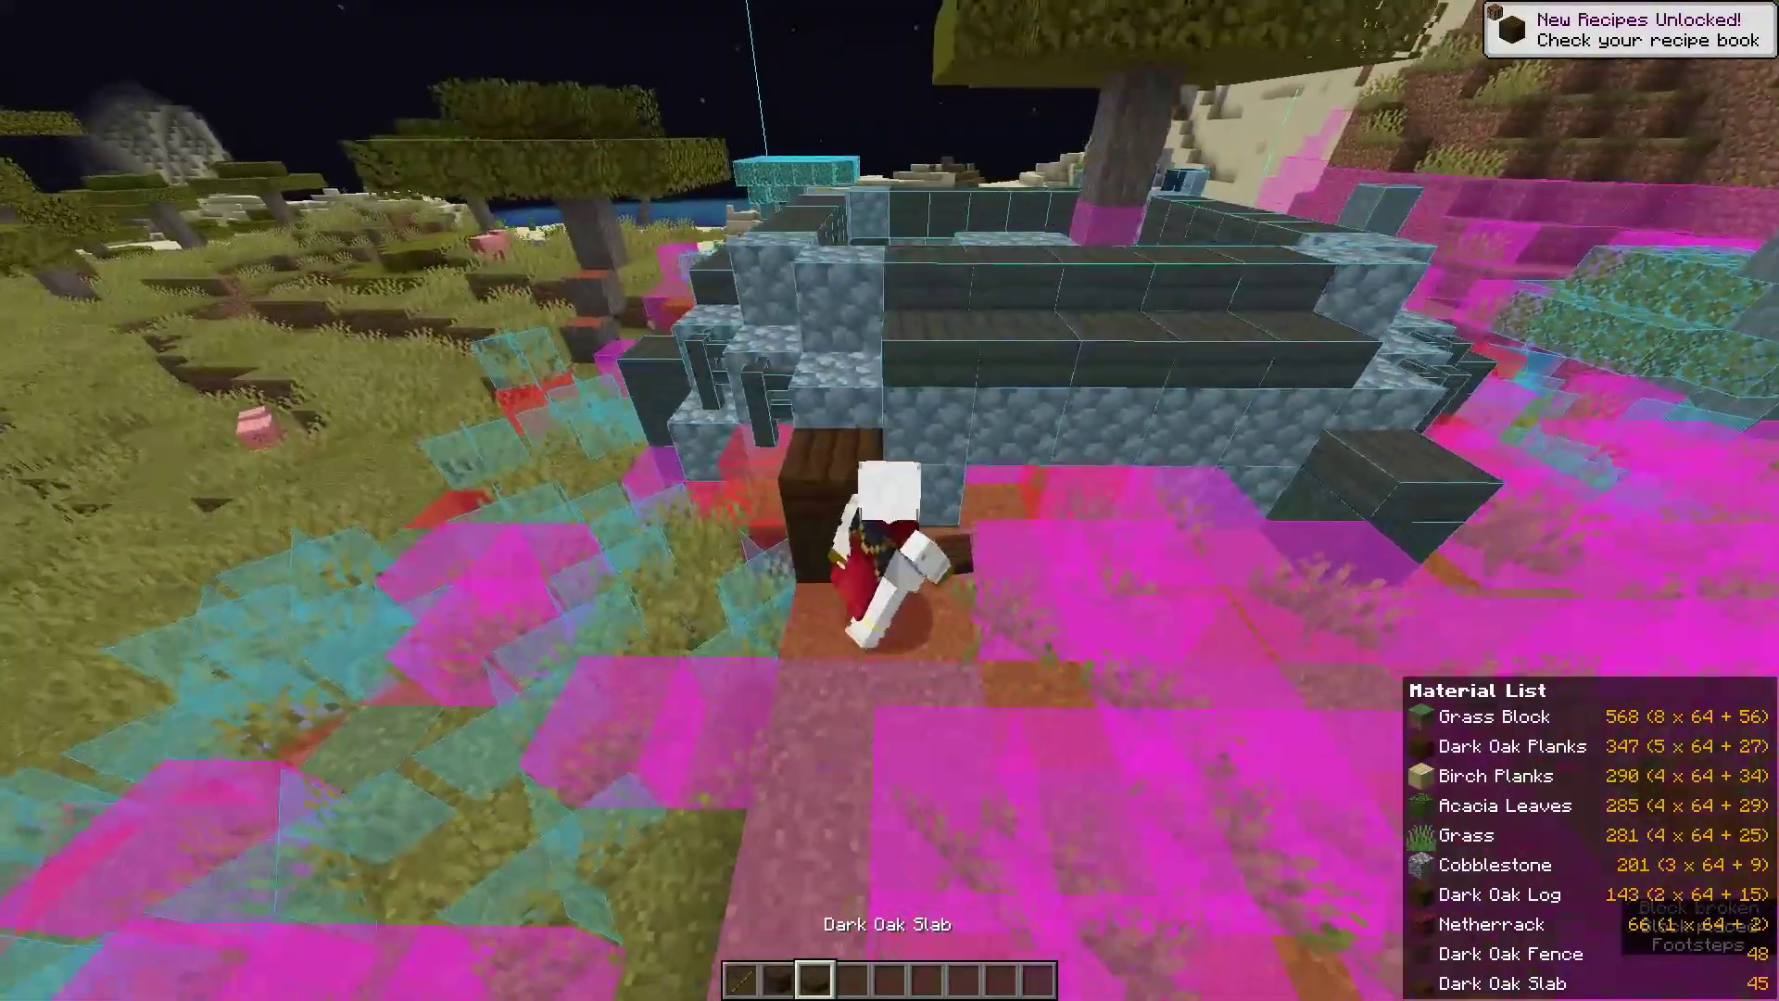
# Step: Place cobblestone in the outline and break misplaced blocks, switching between cobblestone and dark oak logs
pyautogui.press('4')
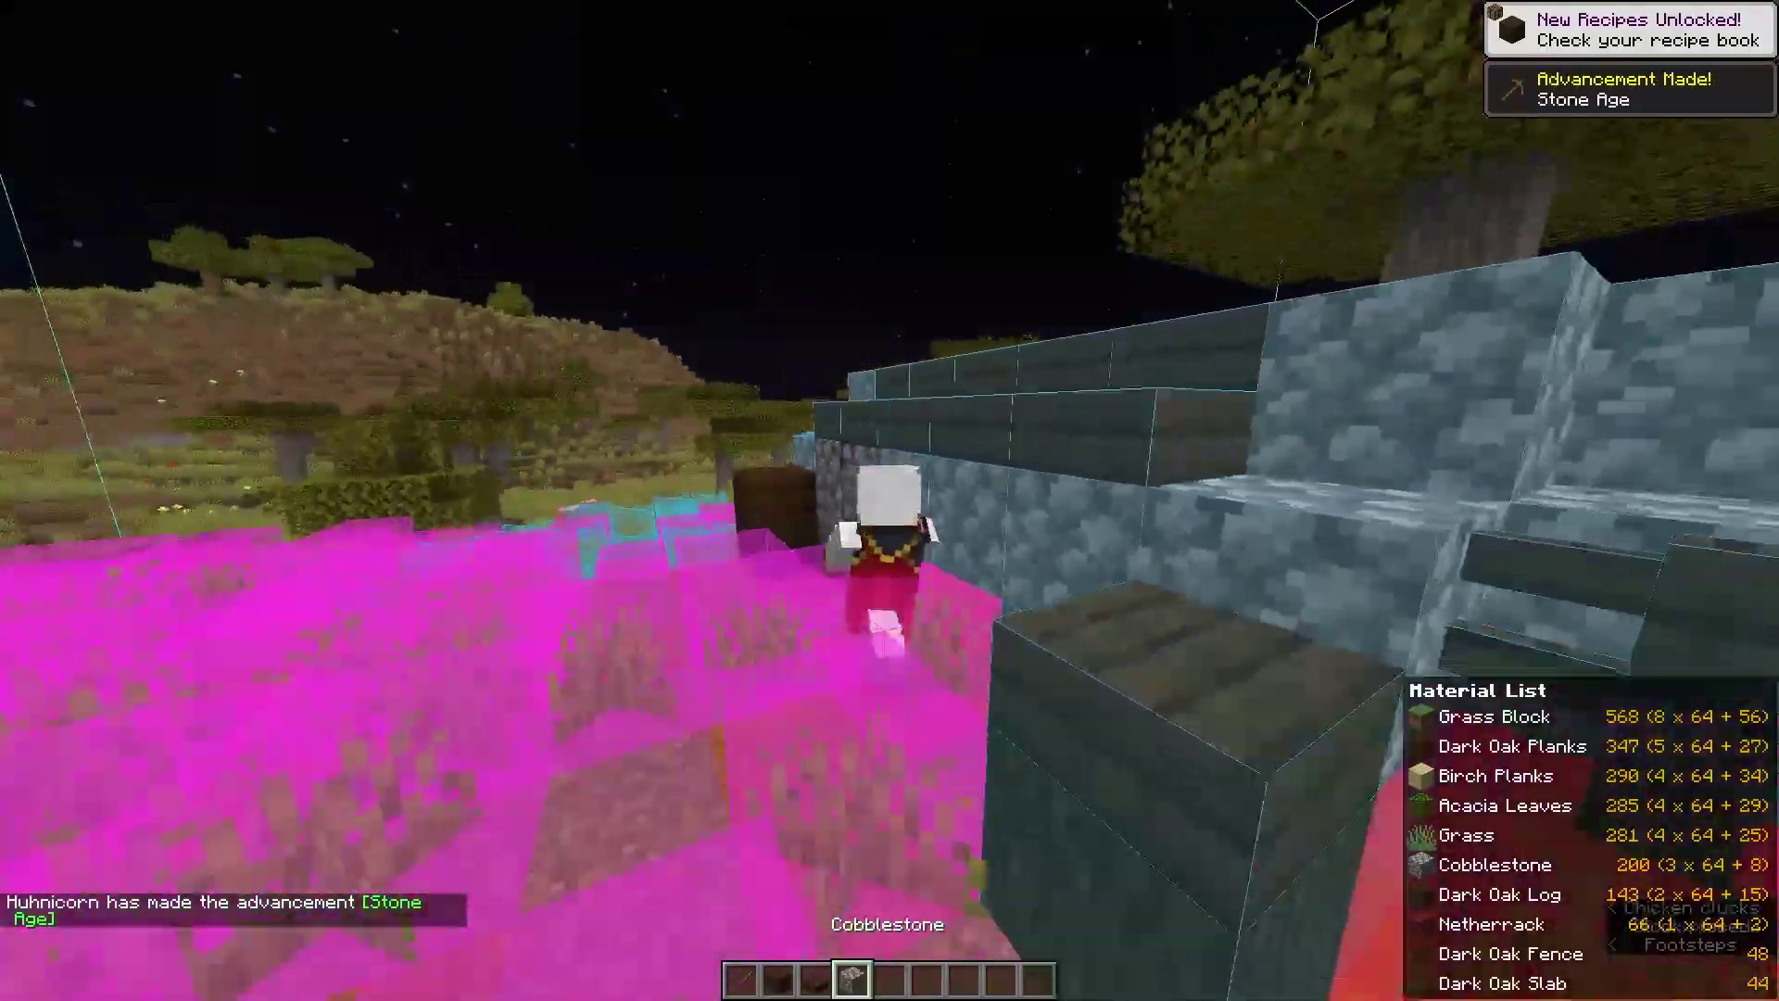
pyautogui.rightClick(889, 501)
pyautogui.click(890, 500)
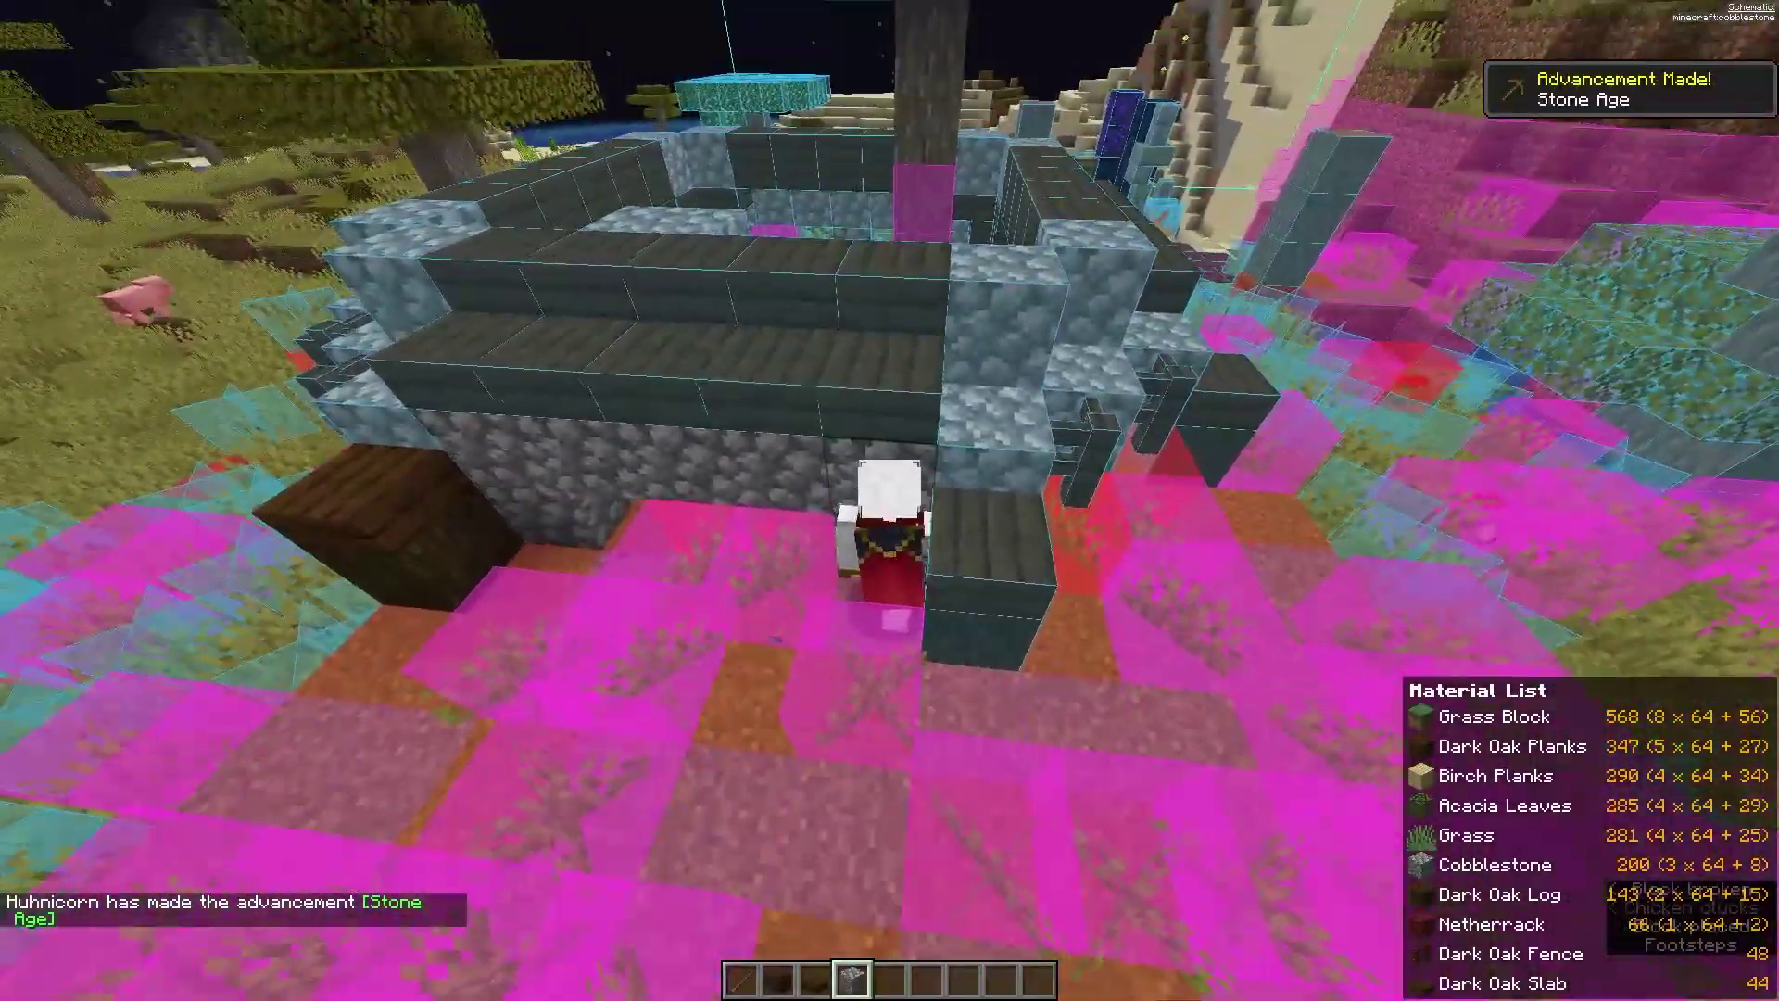
pyautogui.press('2')
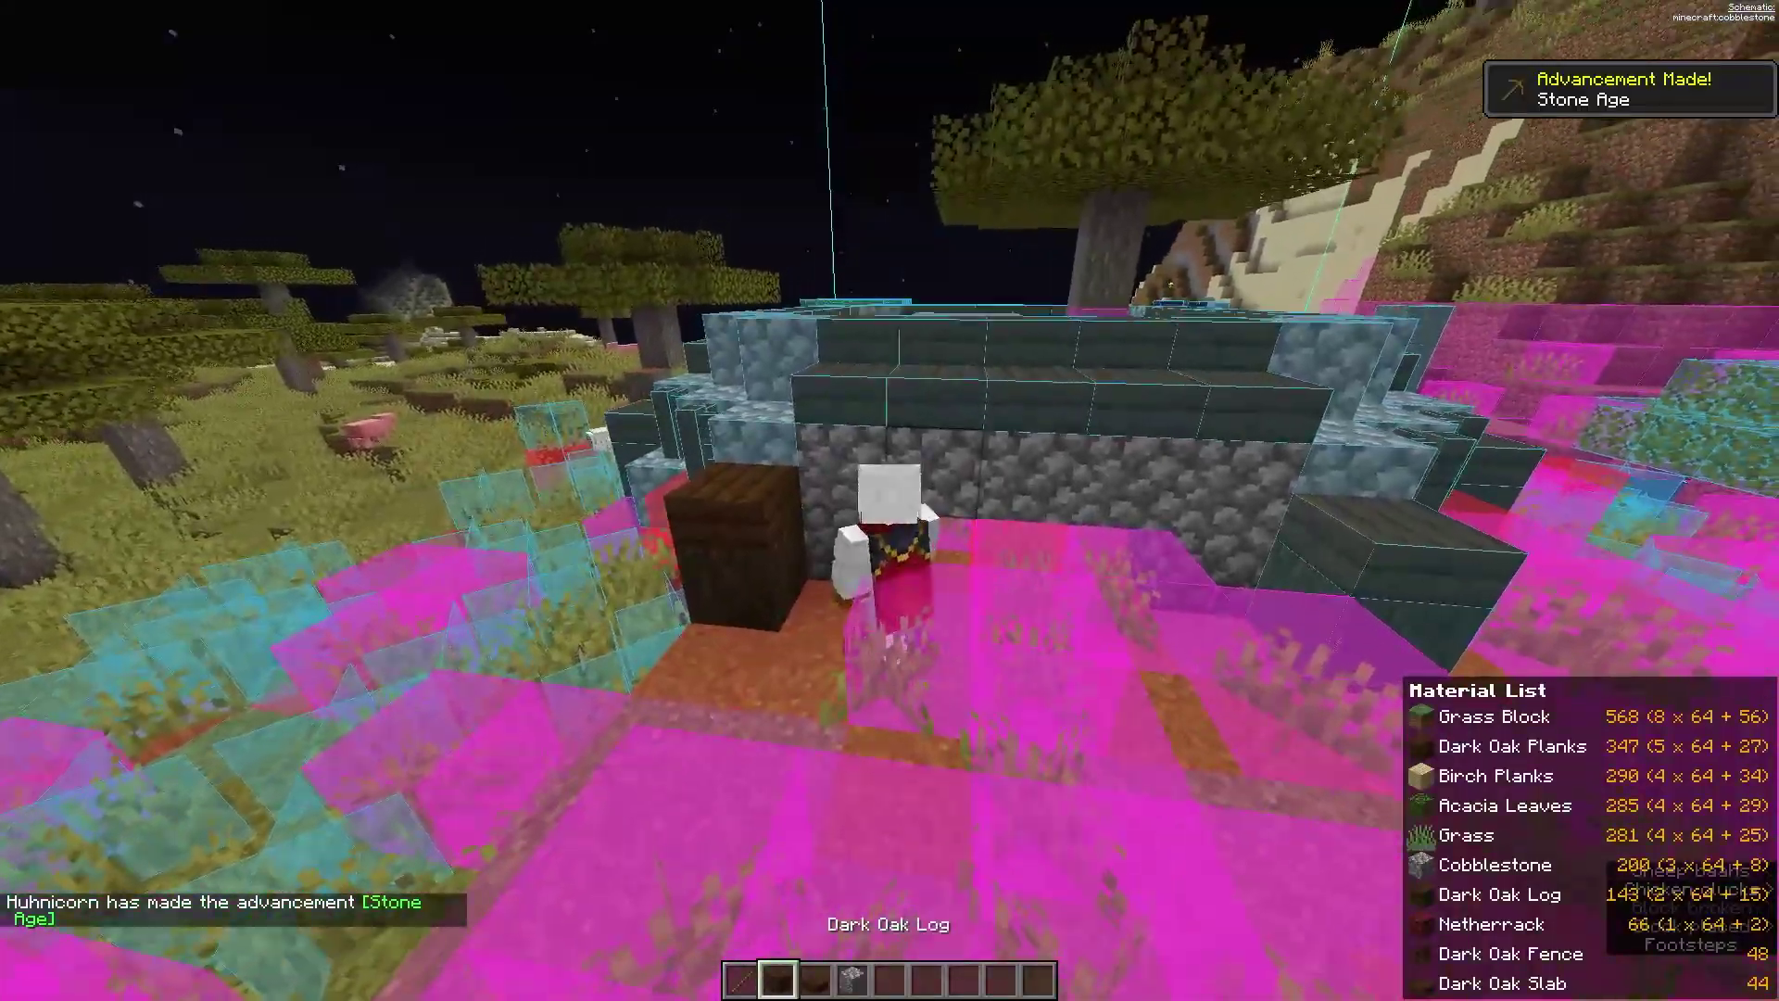
pyautogui.click(890, 501)
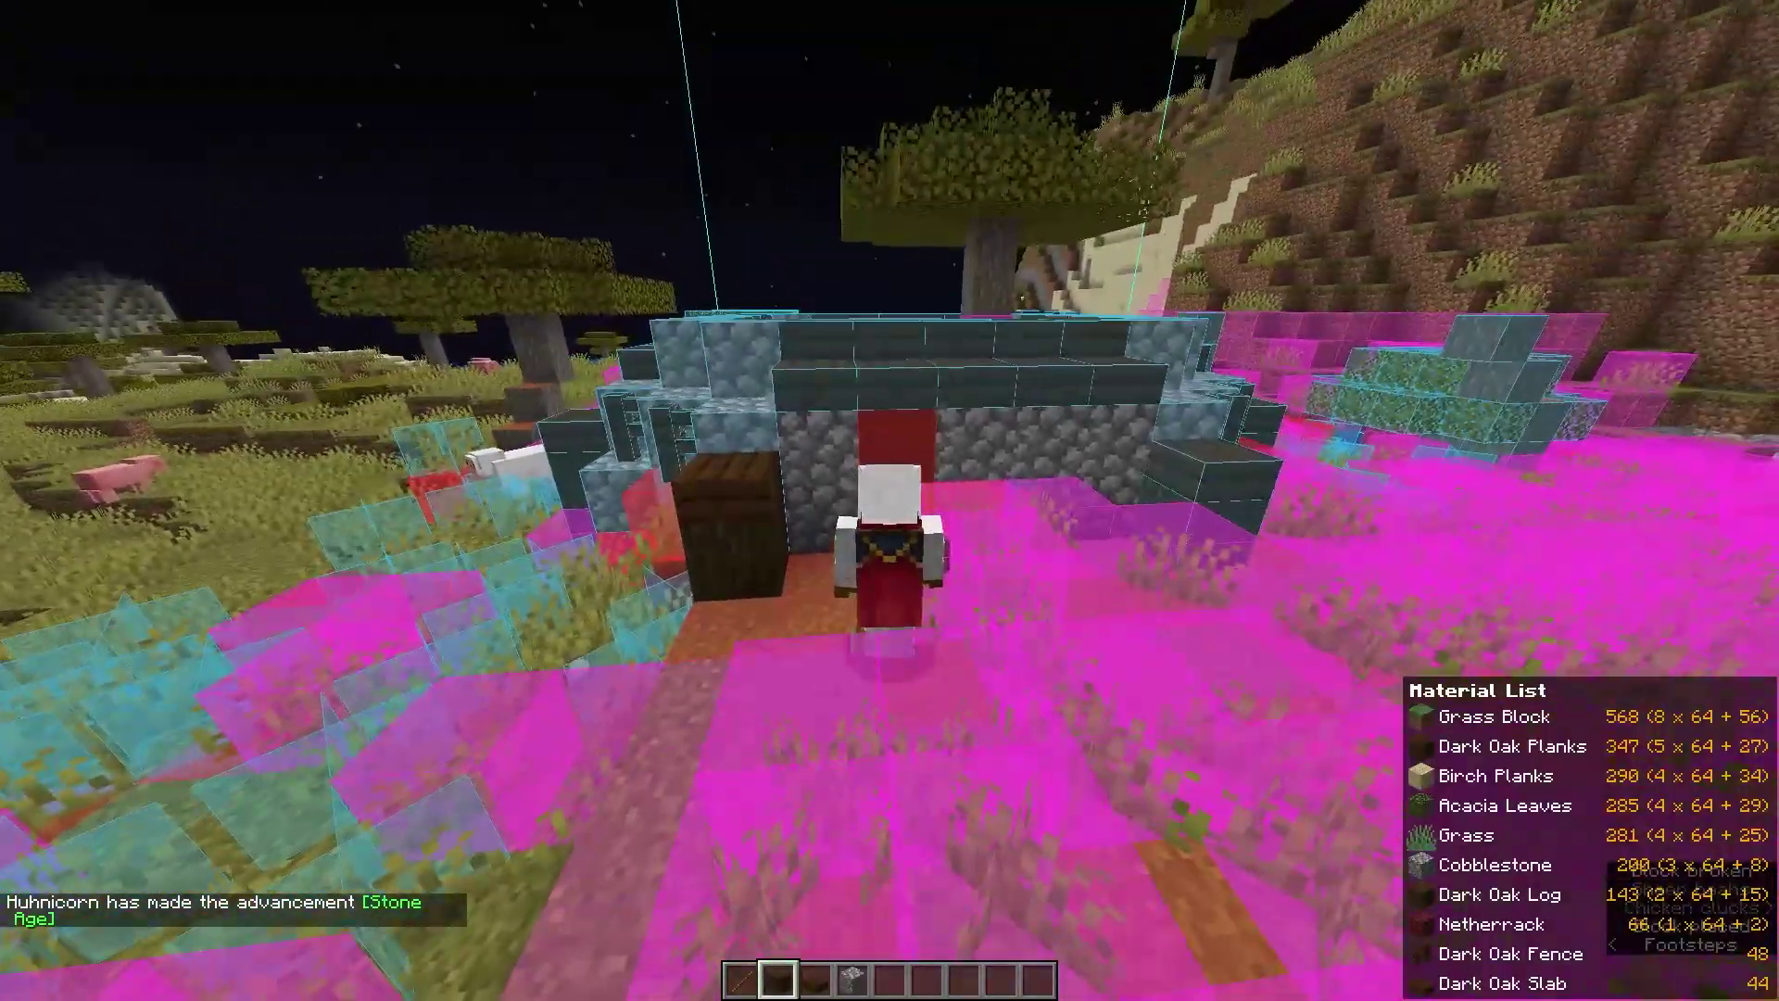
pyautogui.press('4')
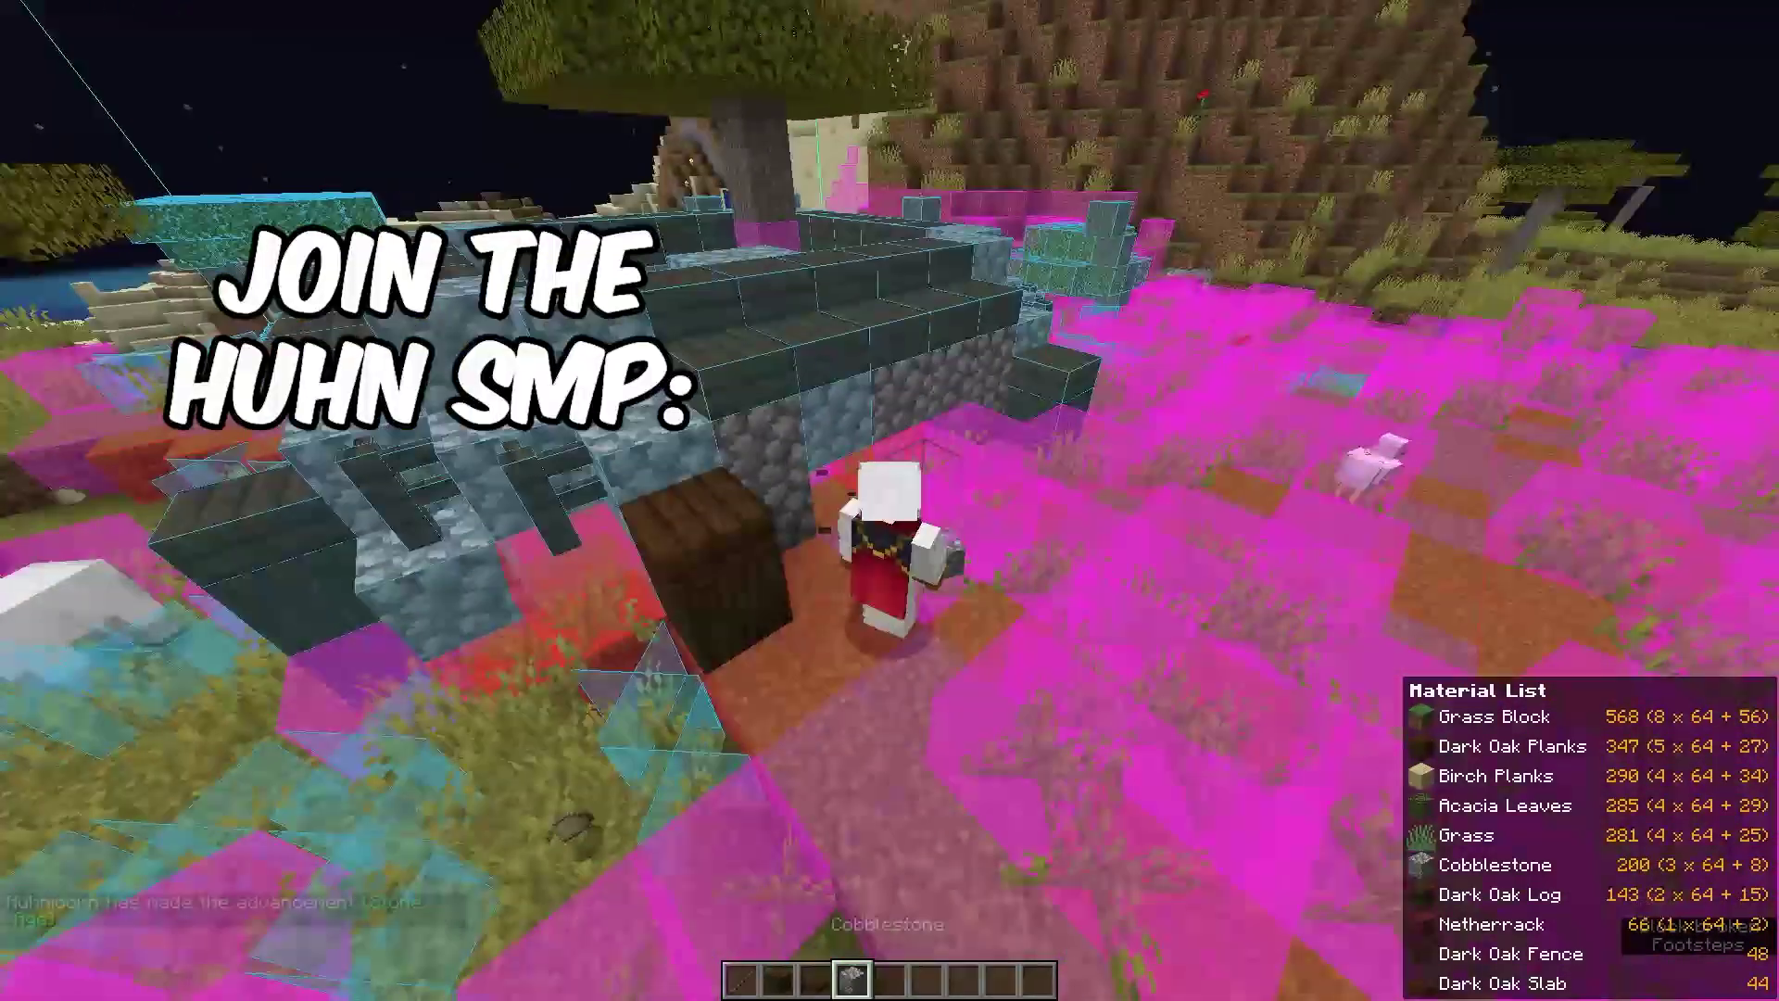